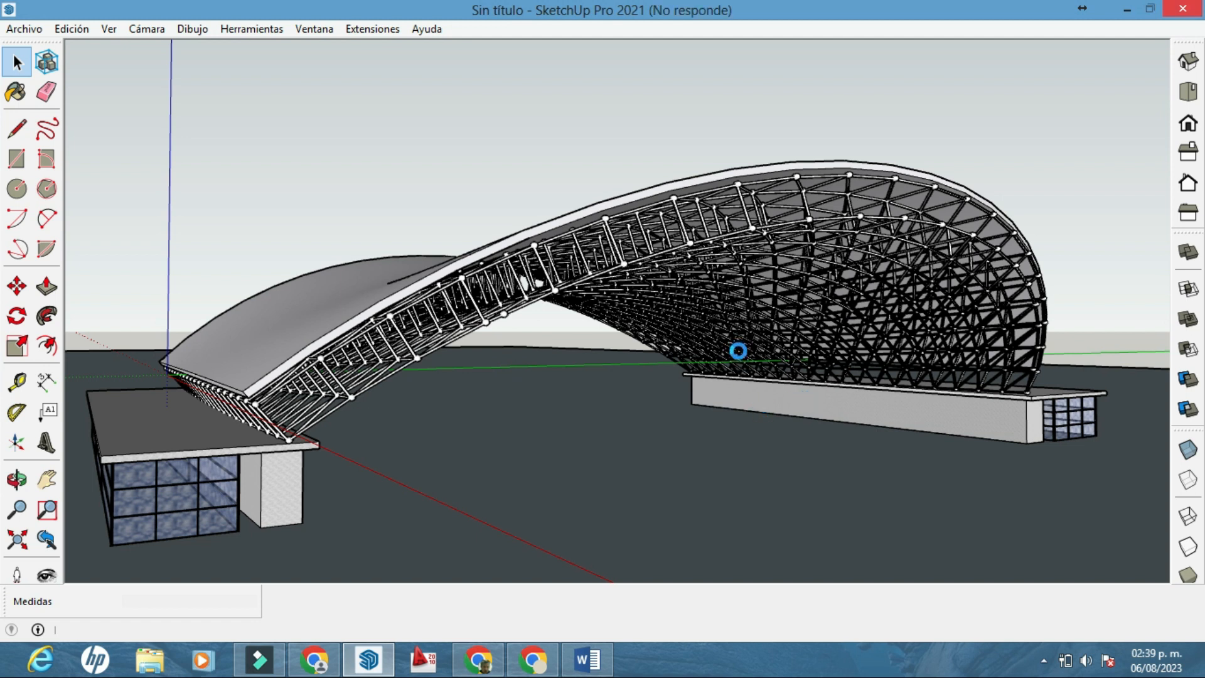
Examine the curved roof's space frame, with its tubes and spherical nodes, up close from the open edge and from farther away
scroll(710, 292, up, 1)
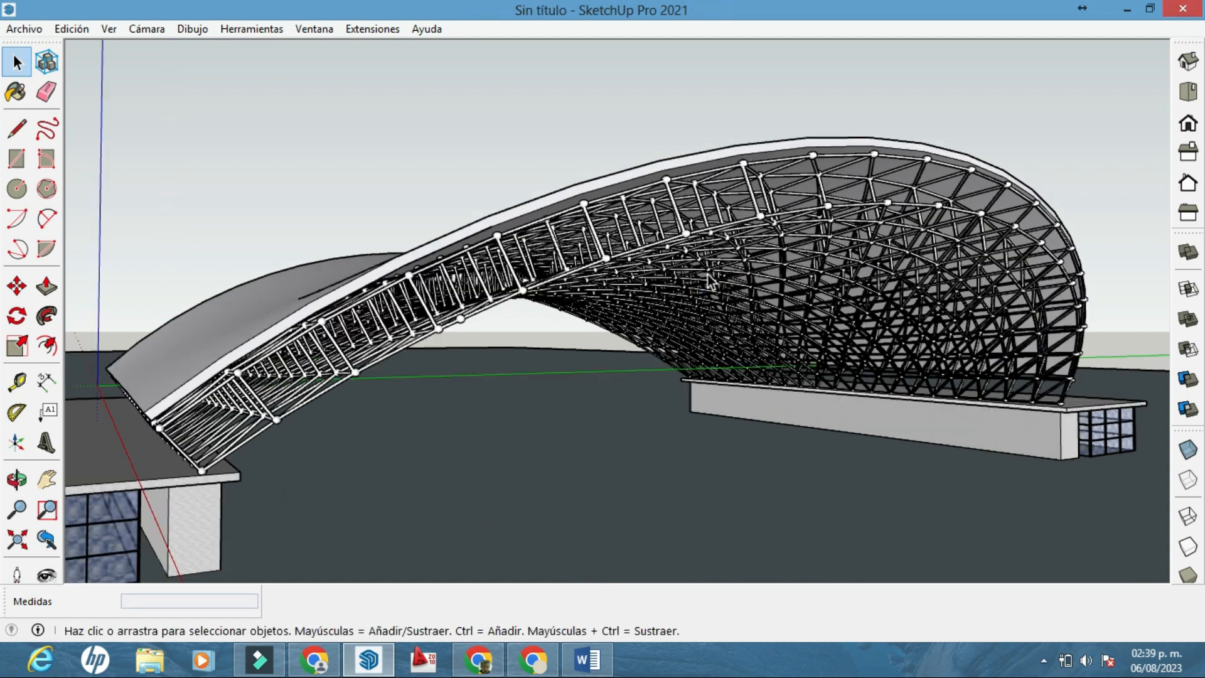
scroll(707, 276, up, 2)
scroll(709, 281, up, 4)
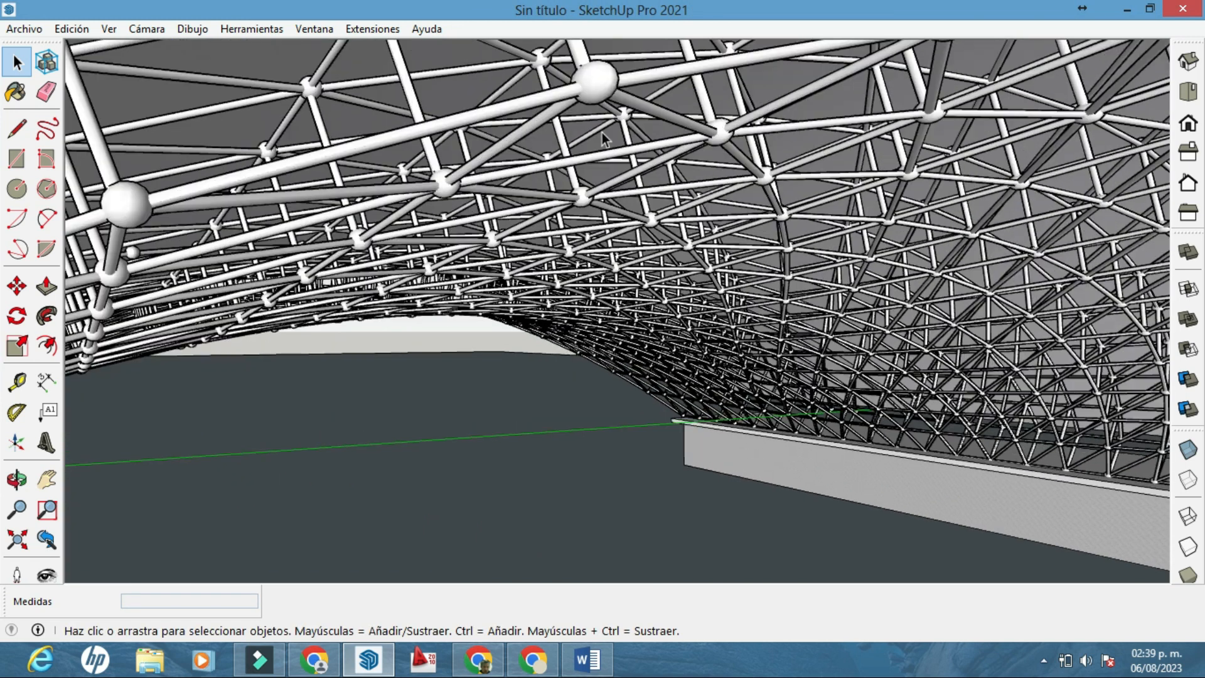
middle_drag(602, 133, 561, 251)
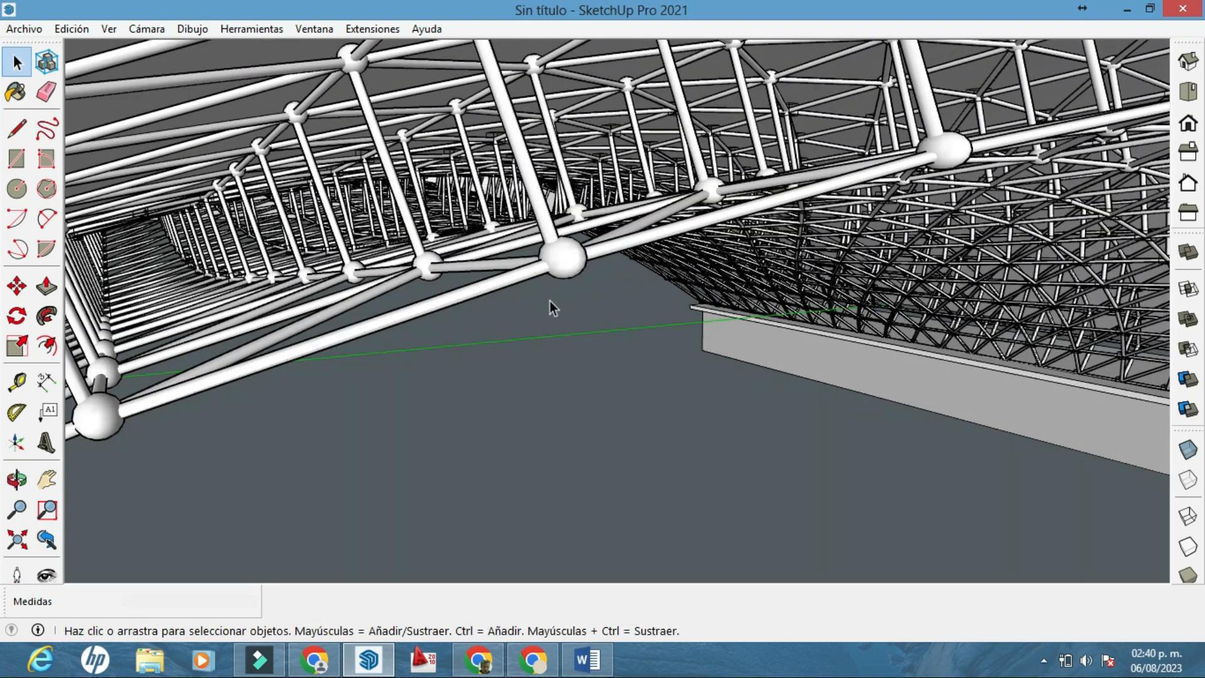
middle_drag(678, 342, 645, 365)
scroll(600, 326, down, 8)
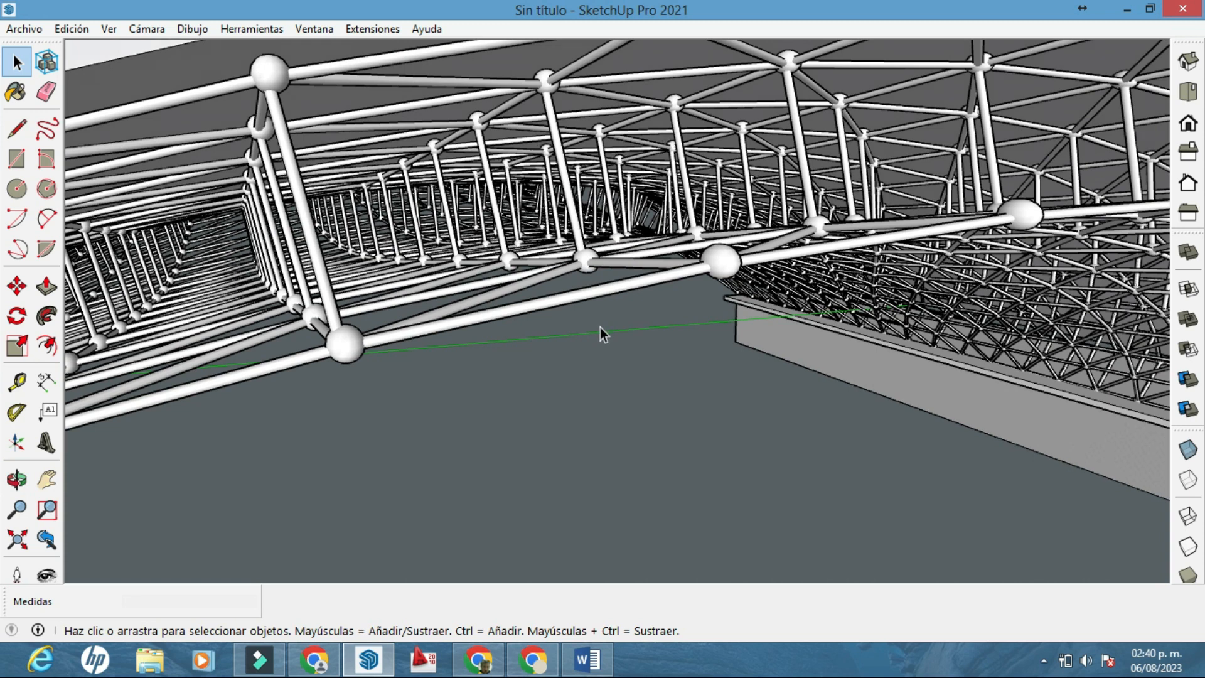
middle_drag(600, 329, 779, 323)
scroll(778, 324, up, 3)
scroll(777, 321, down, 3)
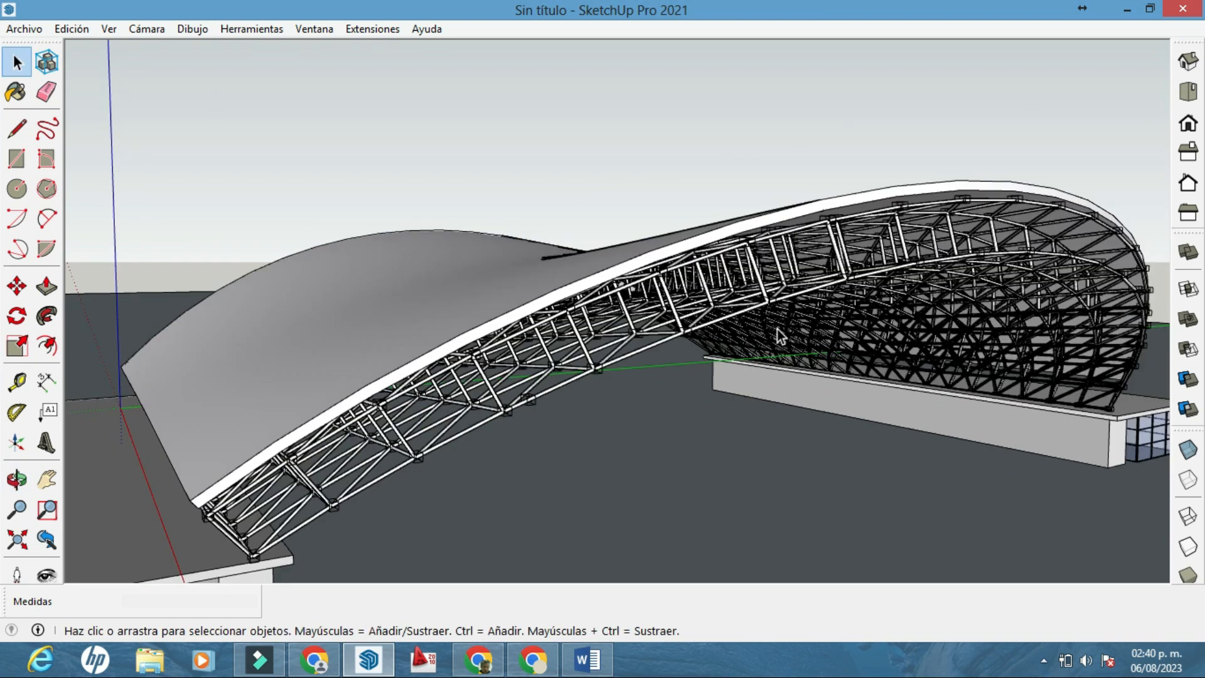
mouse_move(786, 326)
middle_down()
mouse_move(552, 326)
mouse_move(807, 328)
mouse_move(793, 326)
middle_up()
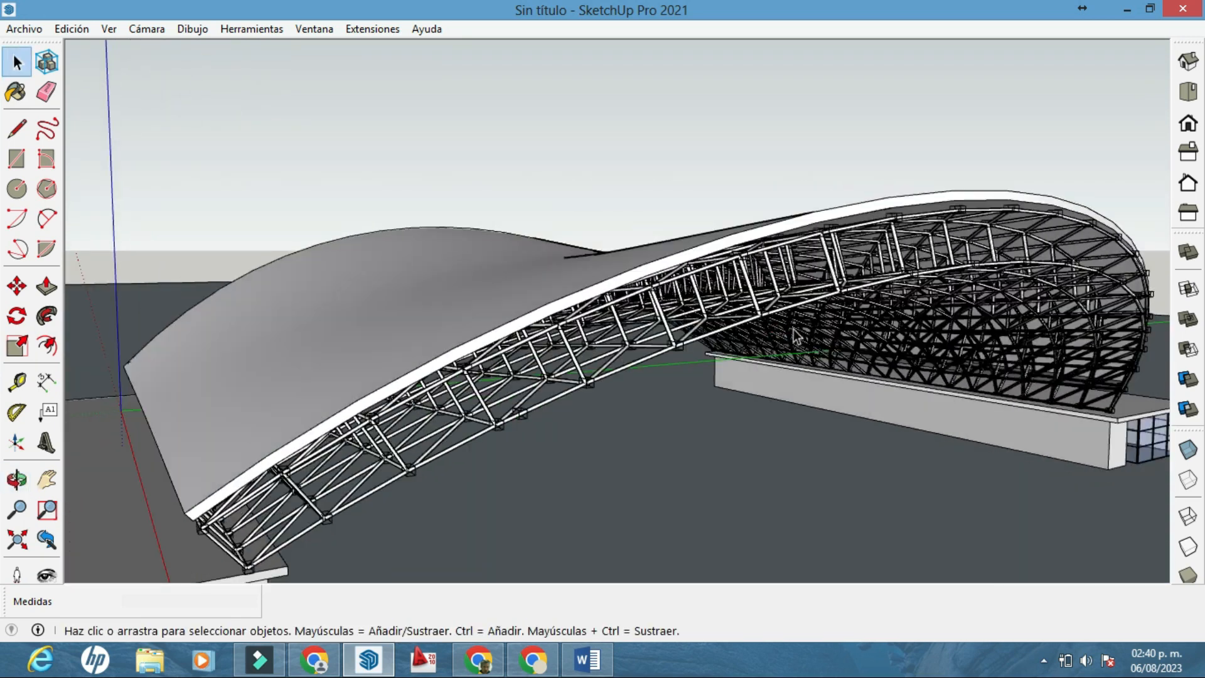
scroll(794, 327, up, 3)
scroll(793, 328, up, 2)
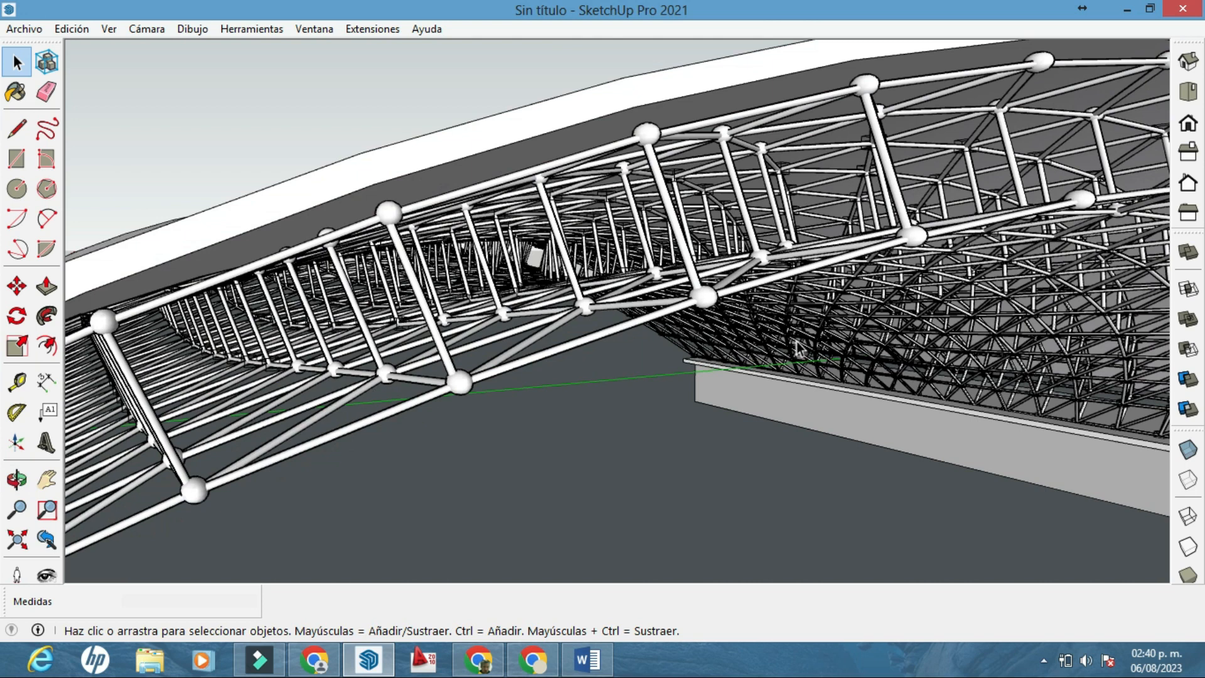
mouse_move(790, 345)
middle_down()
mouse_move(788, 363)
mouse_move(761, 345)
mouse_move(775, 328)
mouse_move(821, 329)
mouse_move(780, 329)
middle_up()
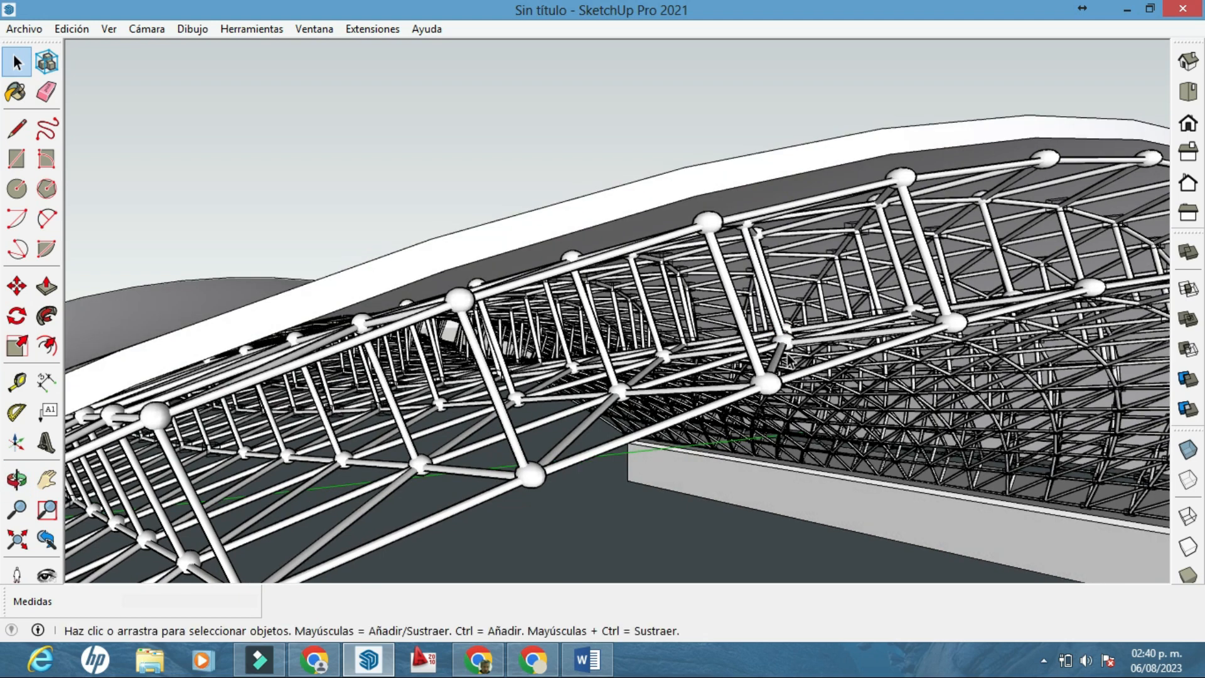
scroll(776, 377, up, 2)
scroll(792, 378, up, 4)
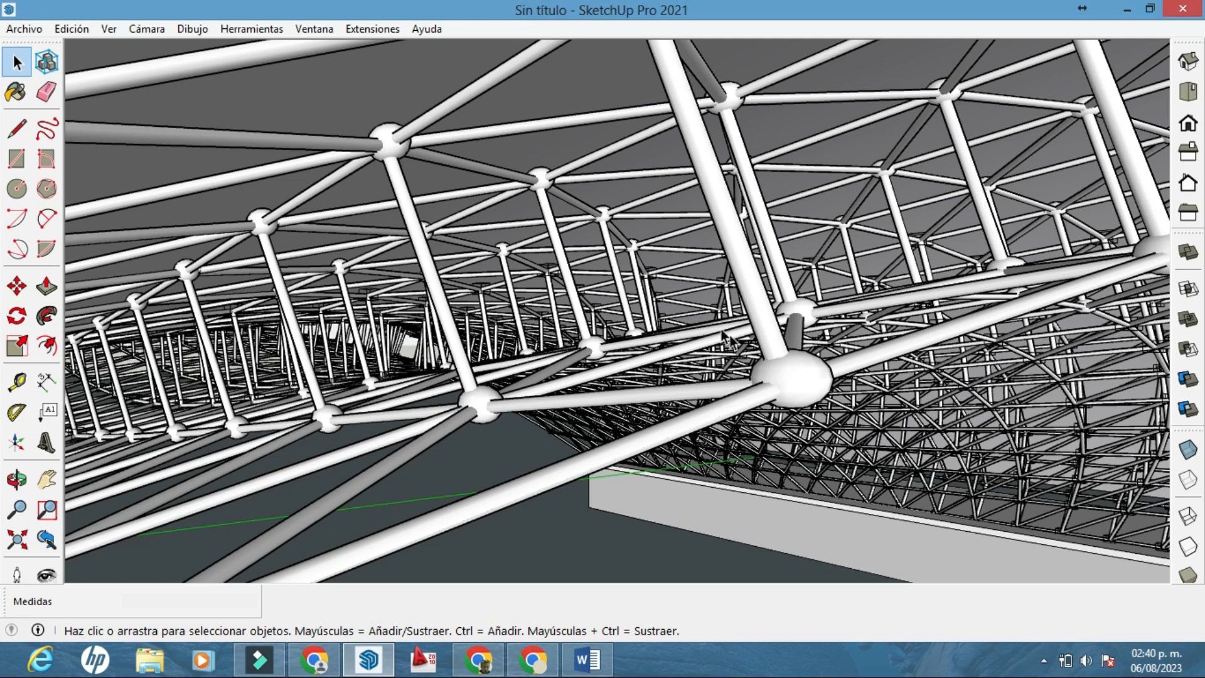
middle_drag(803, 381, 754, 379)
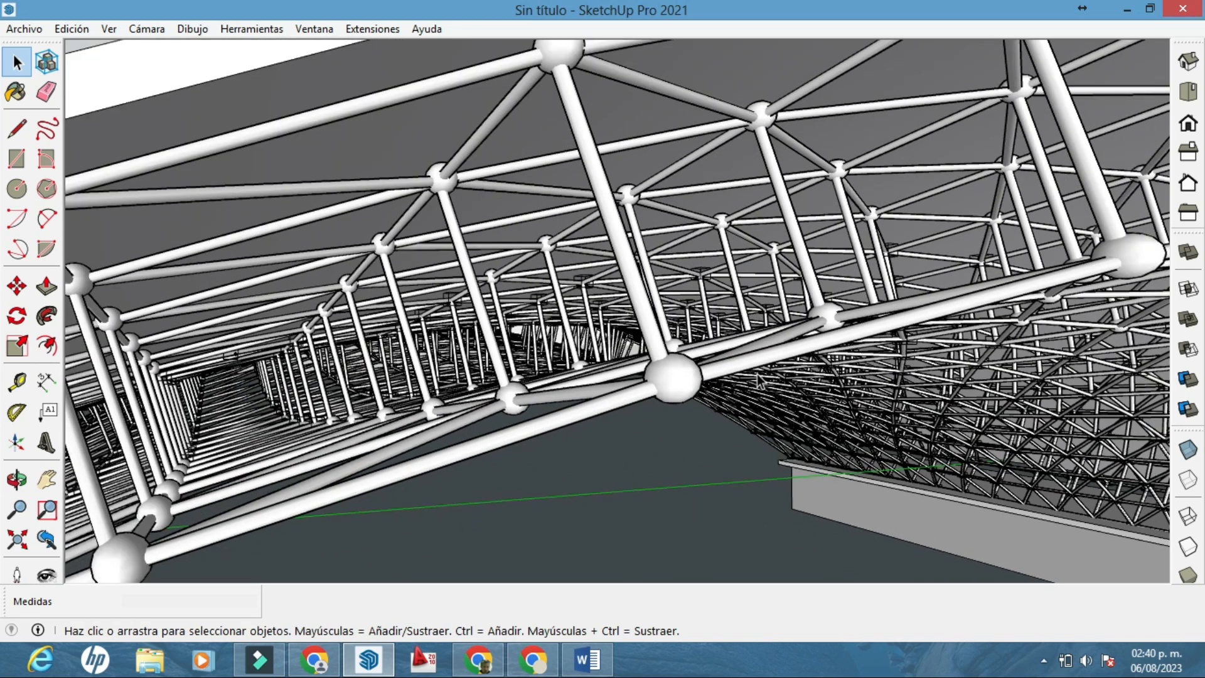
scroll(757, 378, down, 3)
middle_drag(761, 376, 786, 377)
middle_drag(703, 375, 845, 340)
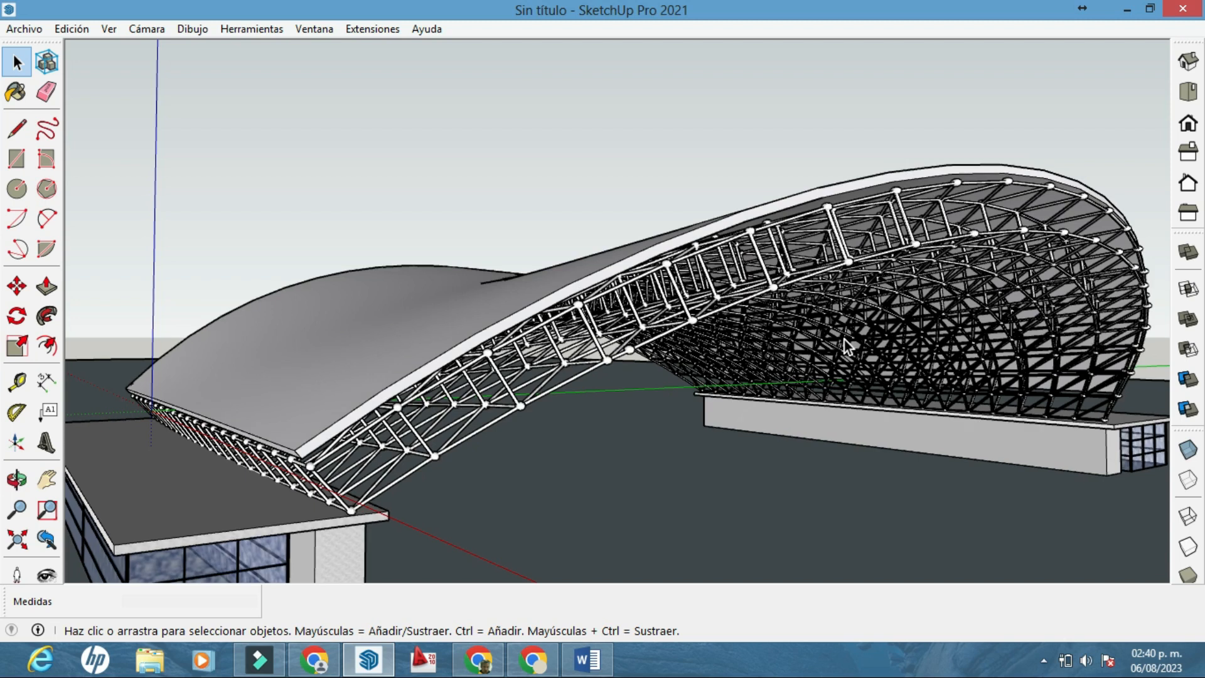
scroll(845, 341, up, 4)
middle_drag(685, 253, 650, 311)
middle_drag(608, 371, 685, 353)
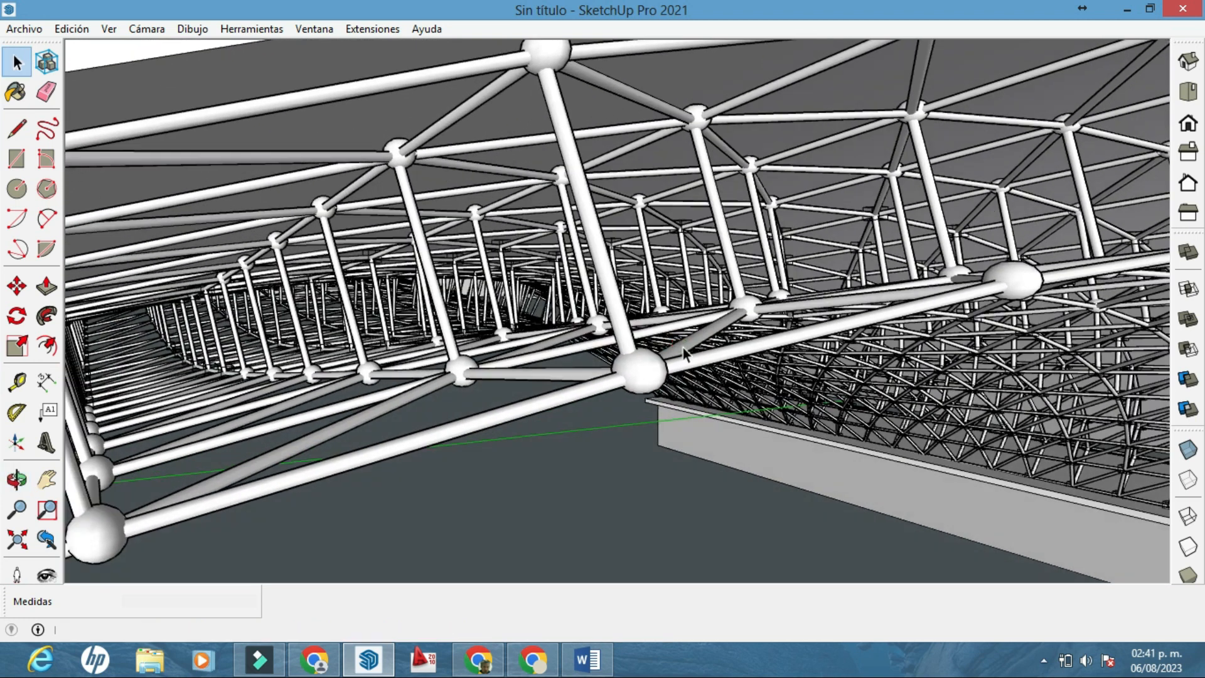
scroll(684, 353, down, 2)
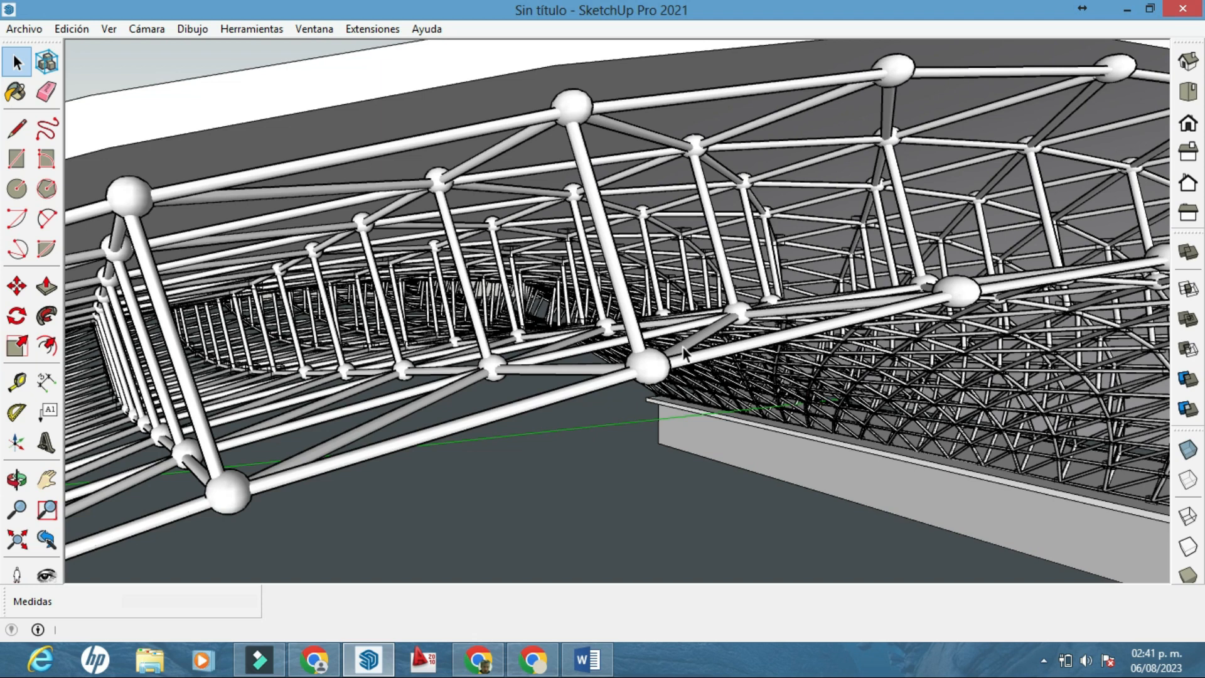
scroll(684, 353, down, 2)
scroll(685, 353, down, 8)
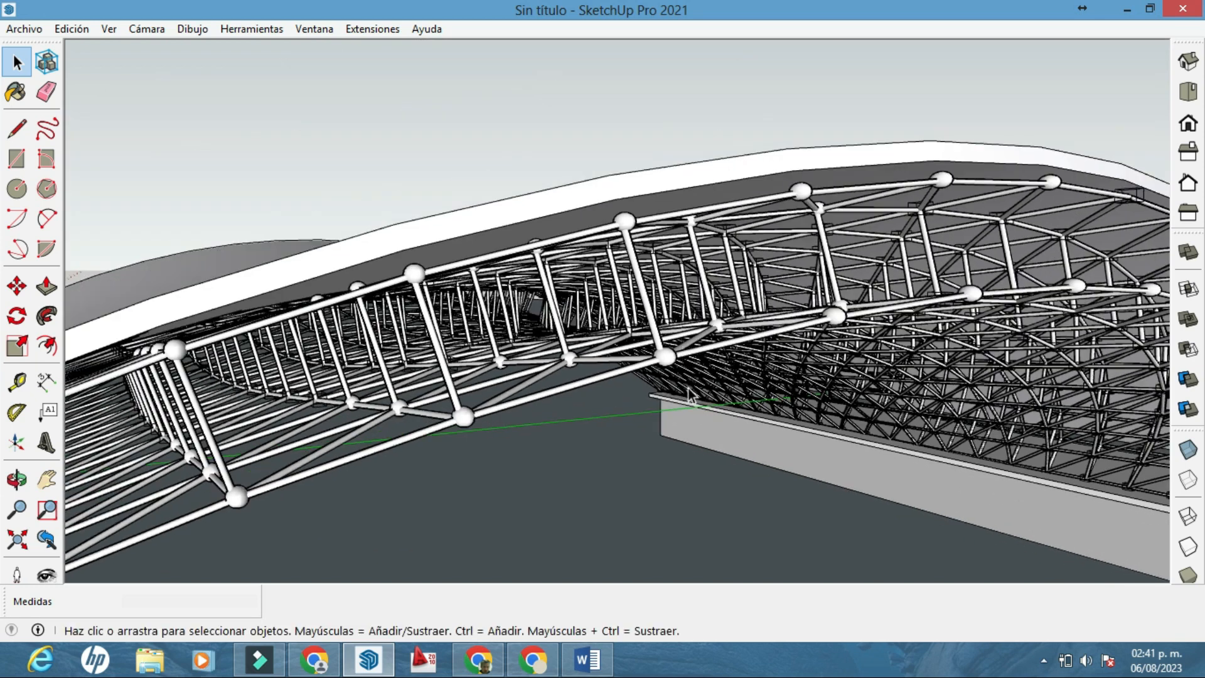
middle_drag(688, 388, 778, 348)
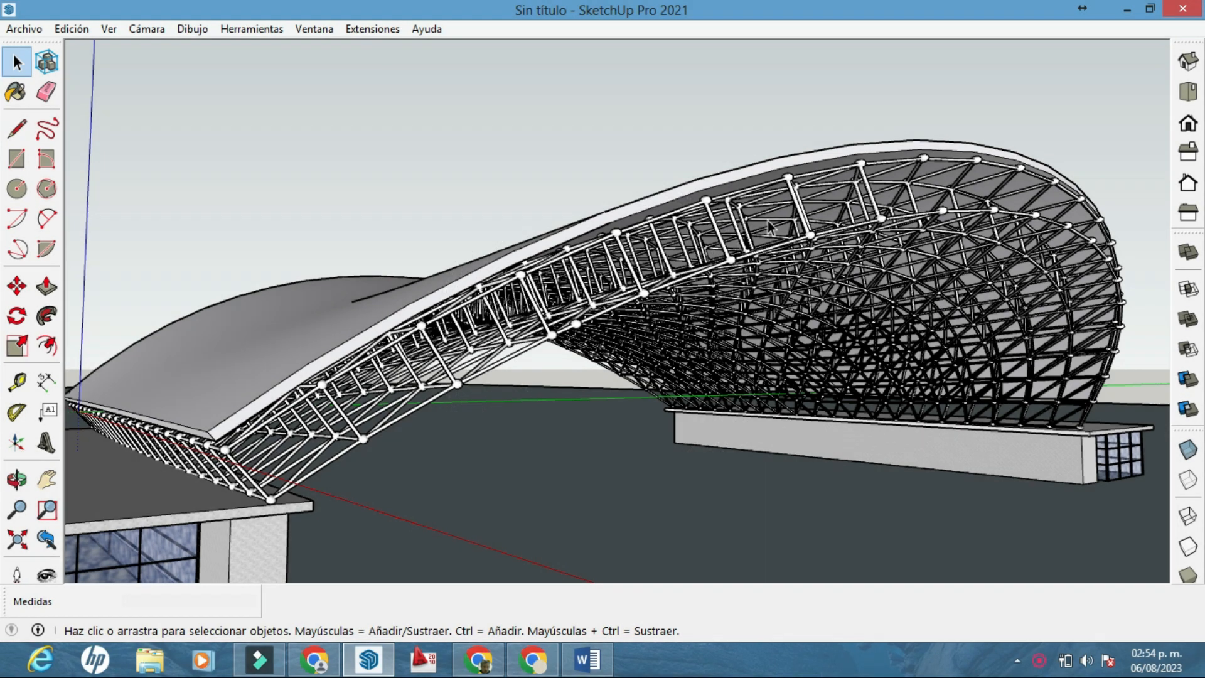
middle_drag(781, 245, 606, 344)
scroll(607, 344, up, 5)
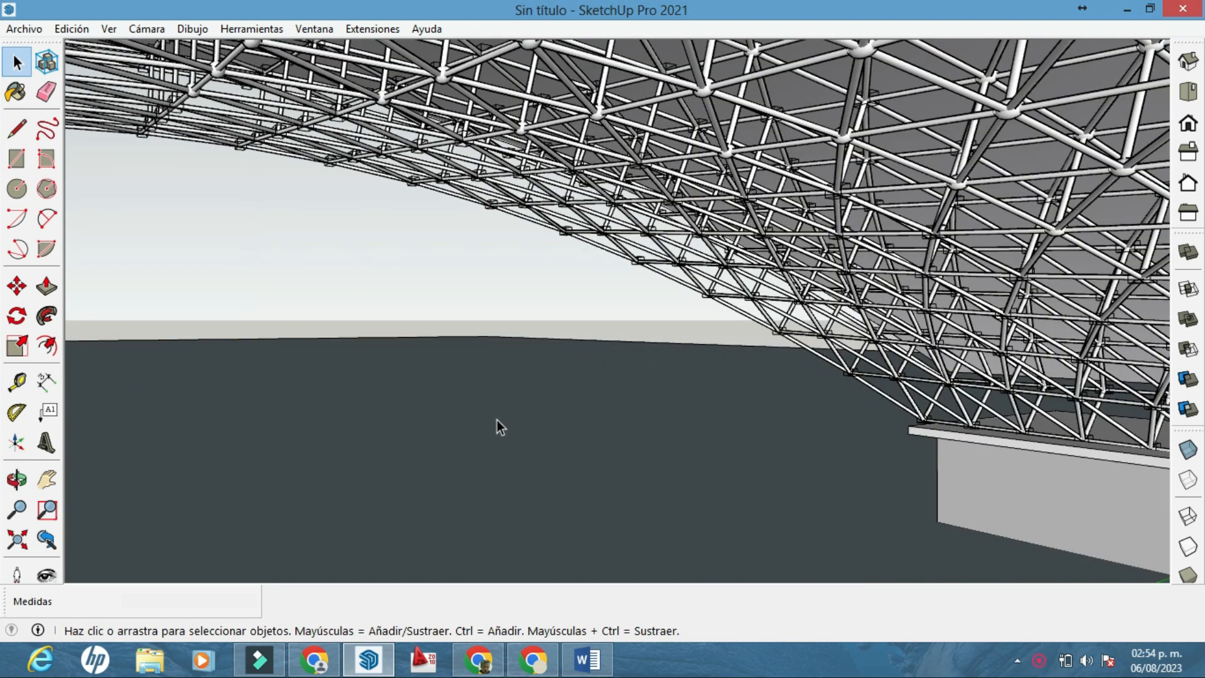
scroll(542, 397, down, 5)
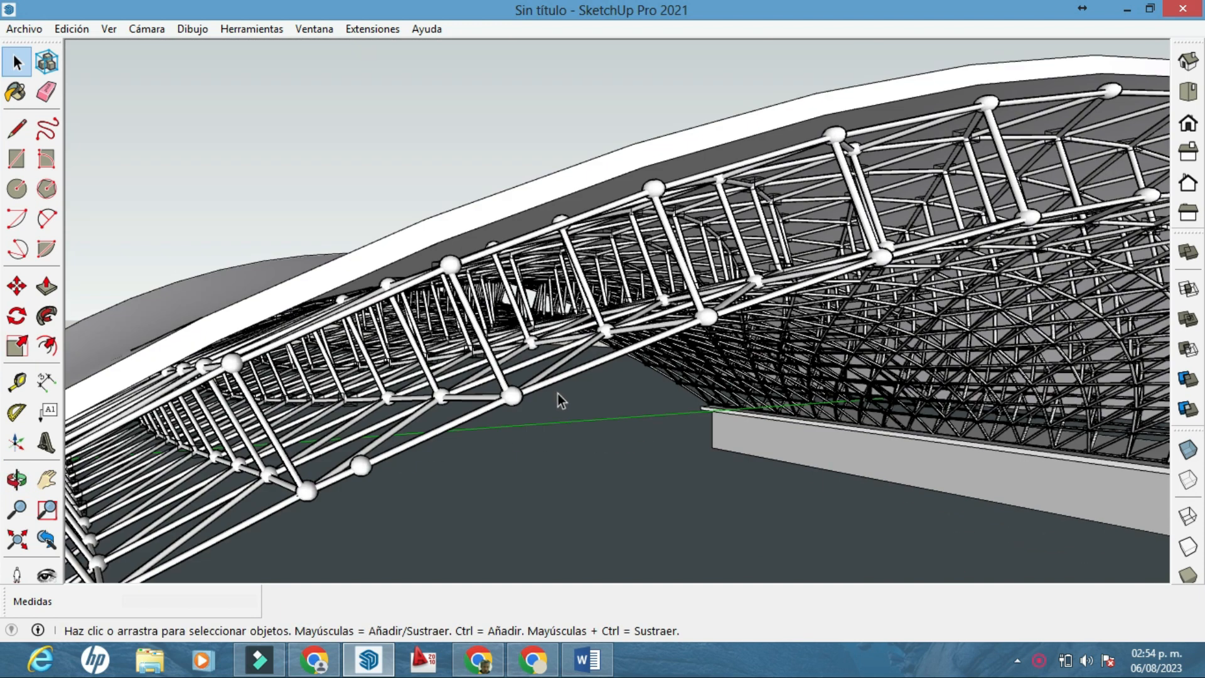
scroll(586, 415, down, 4)
scroll(570, 481, down, 2)
middle_drag(651, 400, 659, 354)
scroll(408, 463, up, 2)
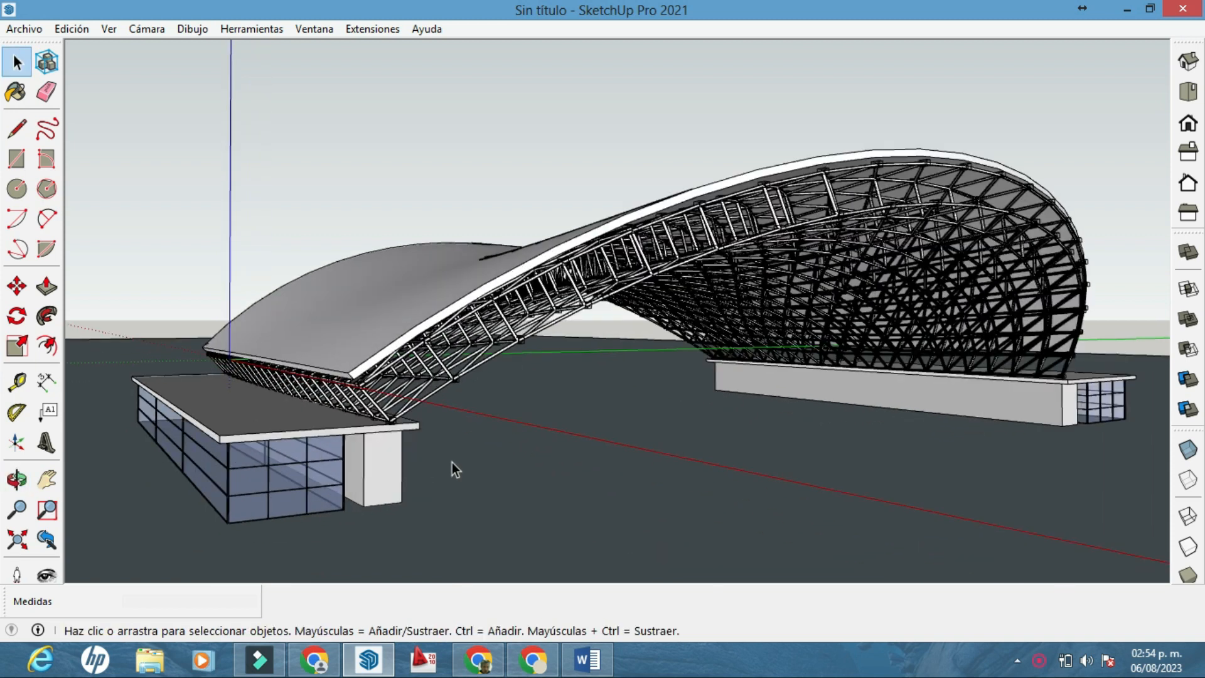
Delete the group containing the ground plane and the two glazed support buildings under the roof
click(324, 471)
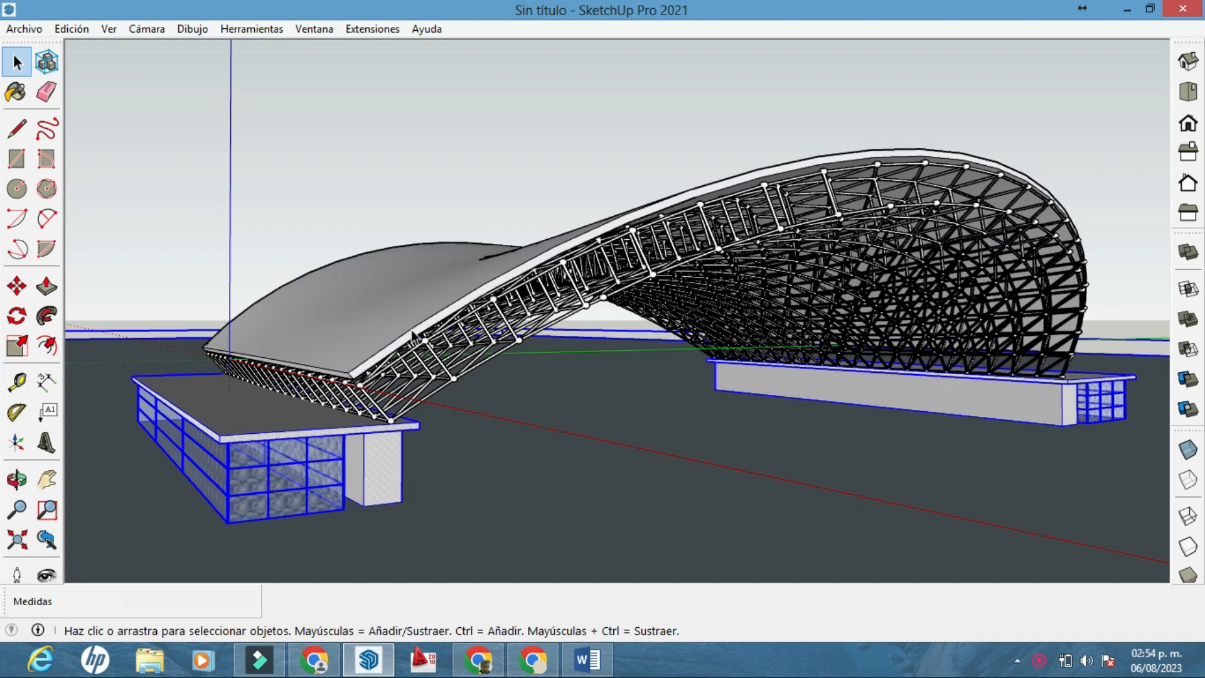
right_click(437, 457)
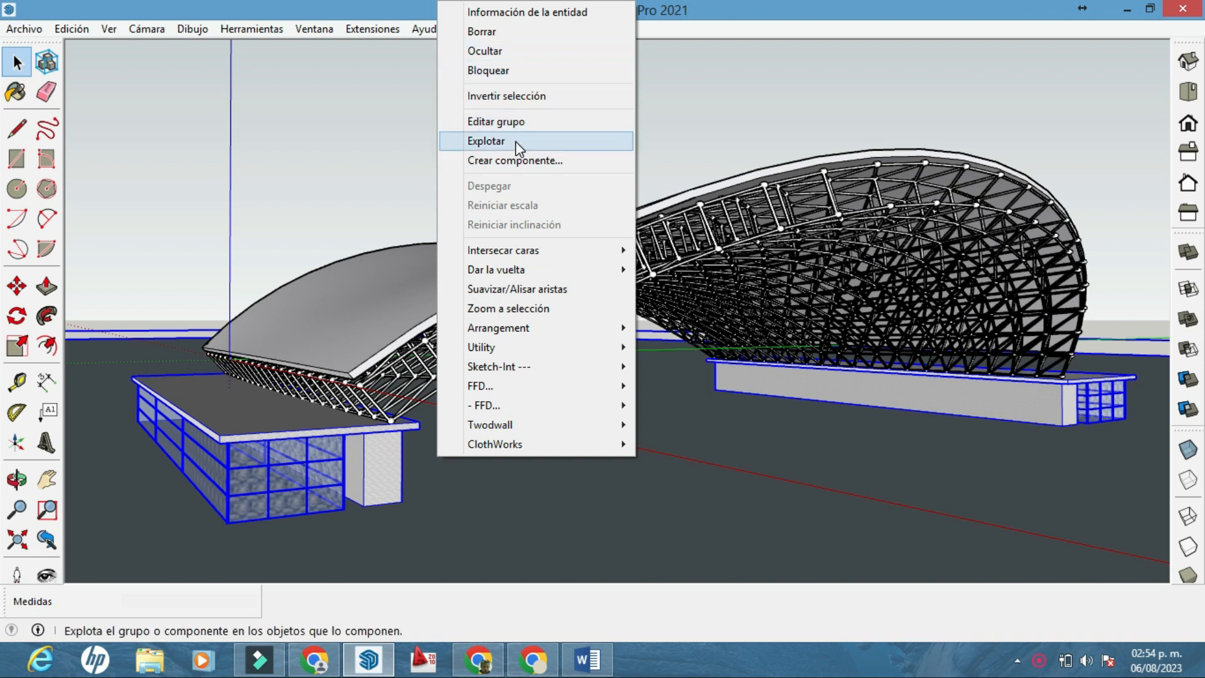
click(521, 38)
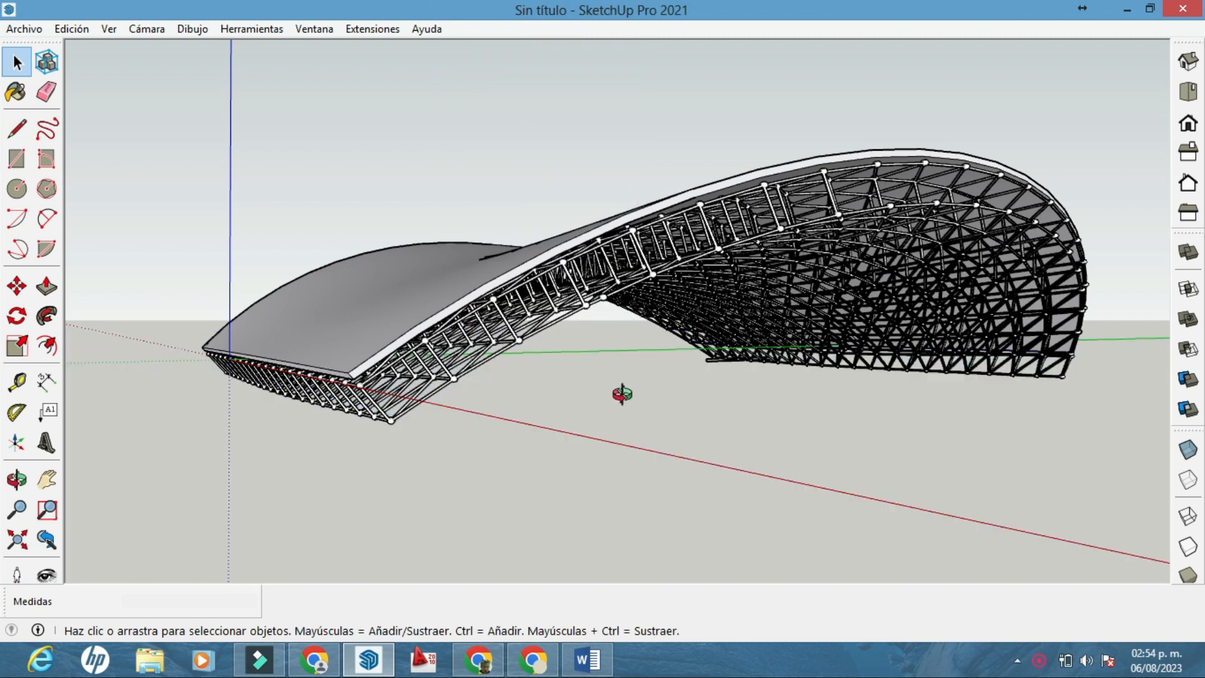
Hide the curved roof covering component that sits on top of the space frame
middle_drag(624, 393, 846, 375)
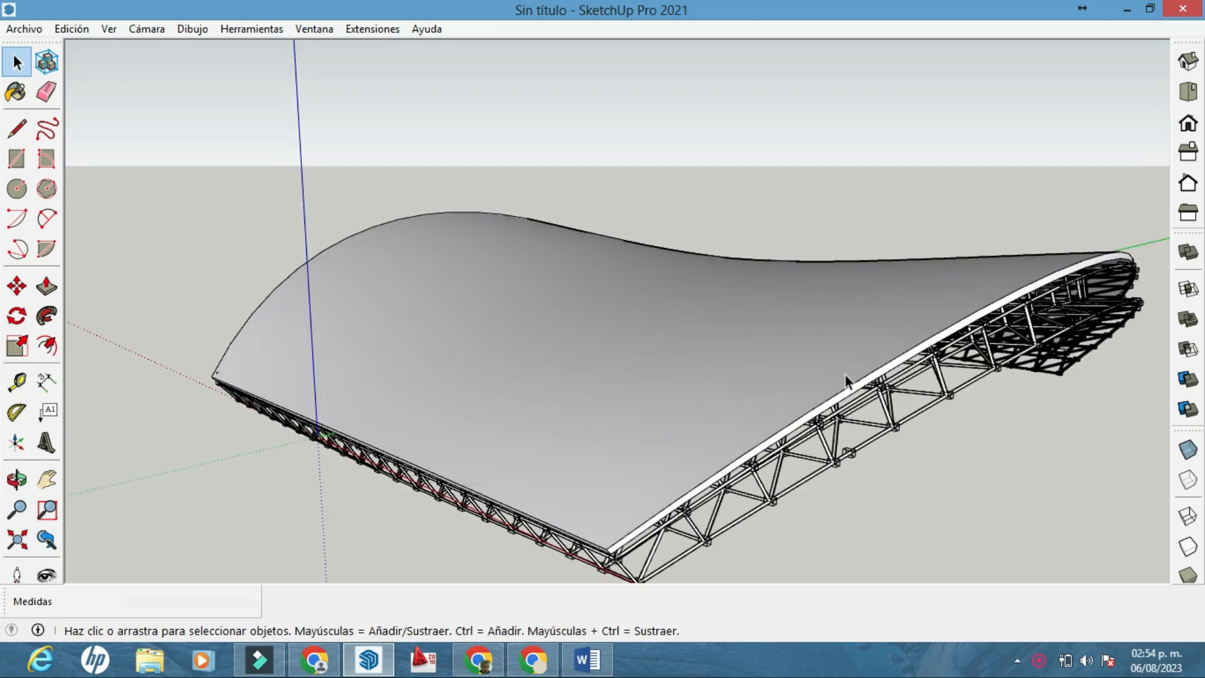
click(872, 357)
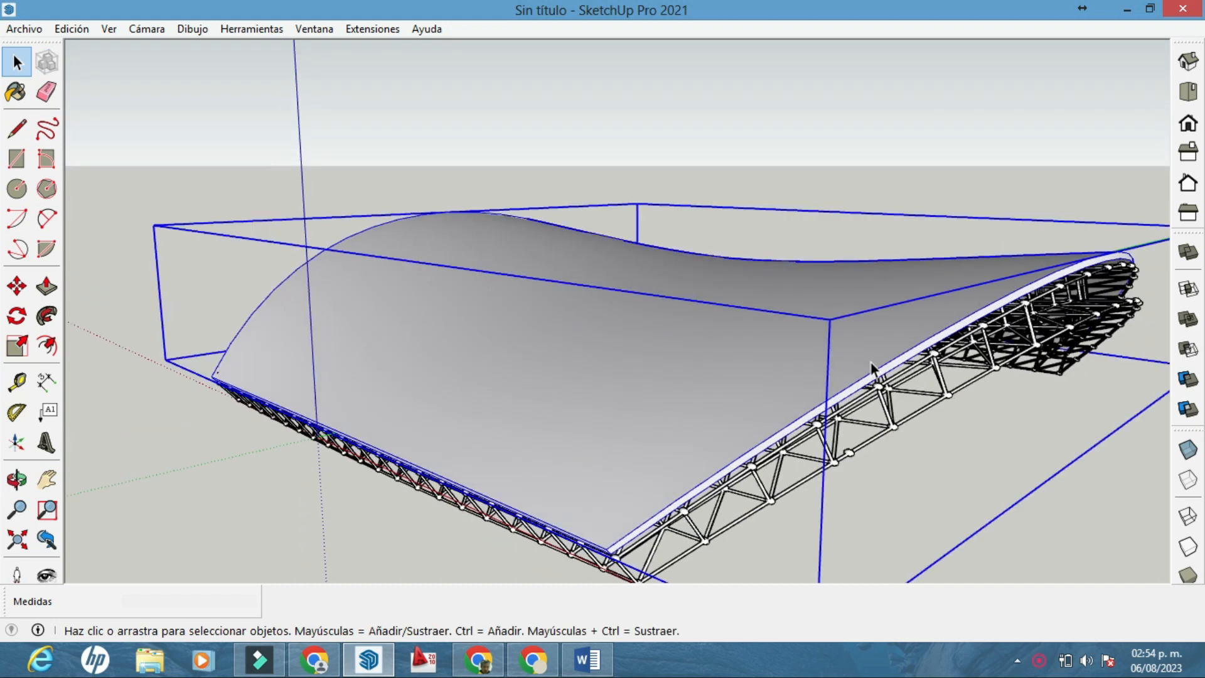
right_click(871, 364)
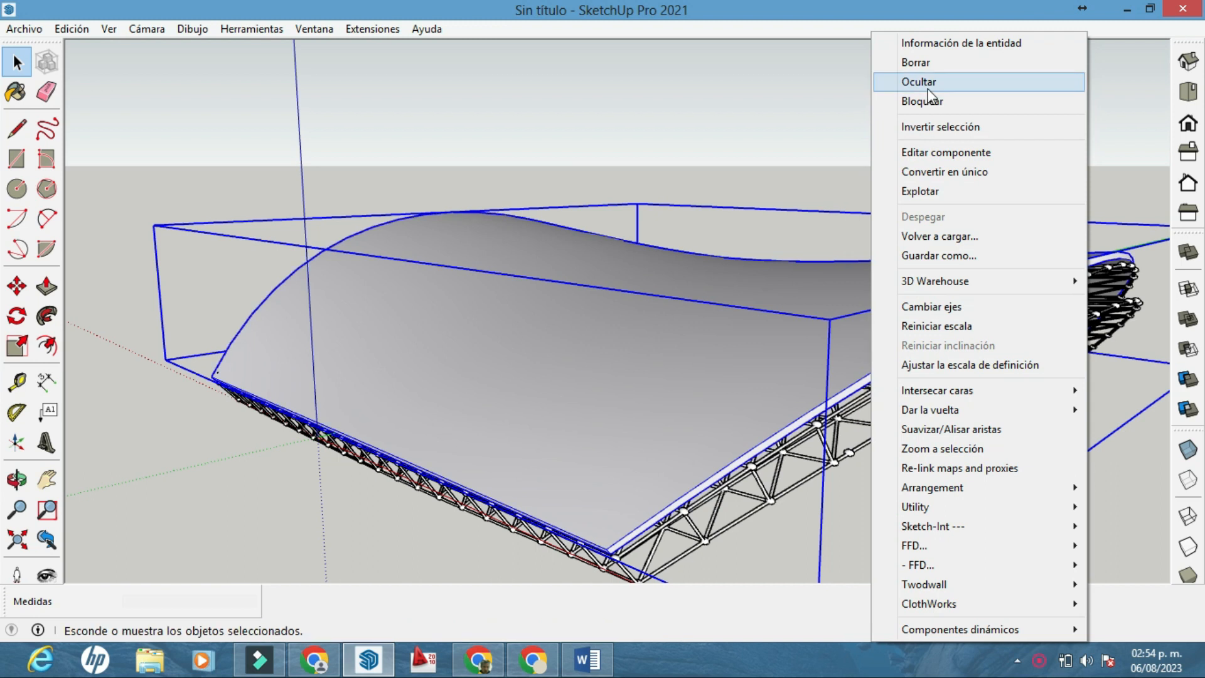
click(925, 83)
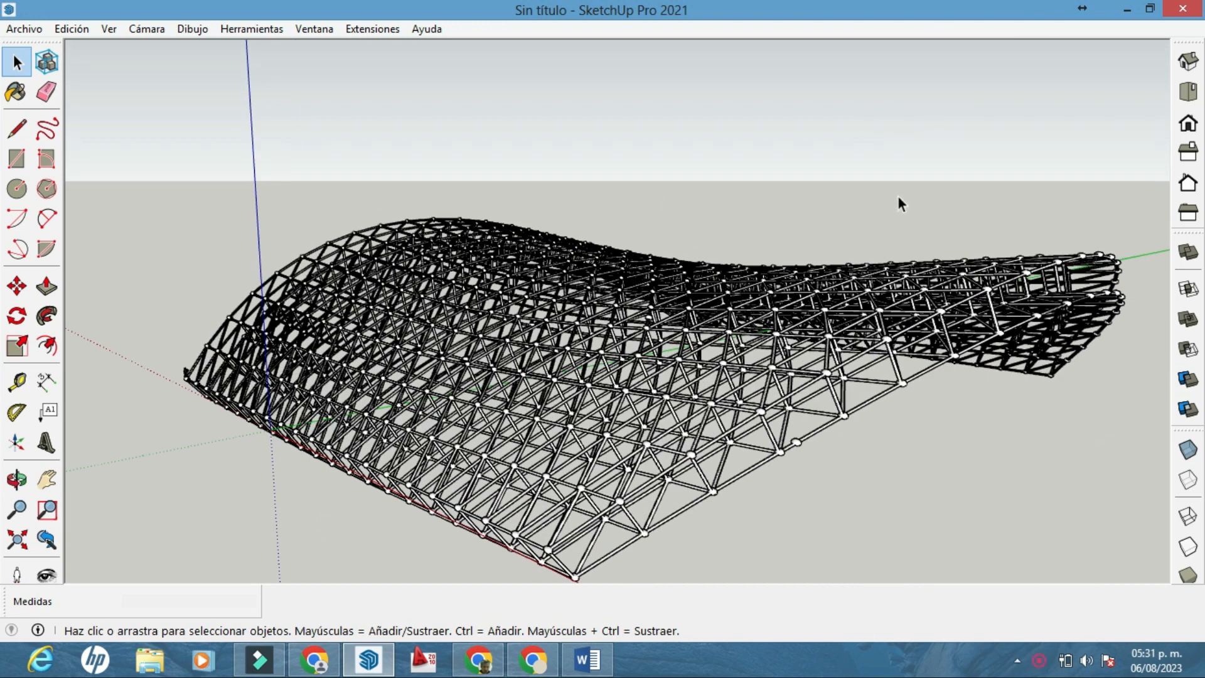
Delete the sphere geometry inside the node component so that all nodes are removed from the space frame
middle_drag(778, 359, 781, 357)
scroll(781, 357, up, 5)
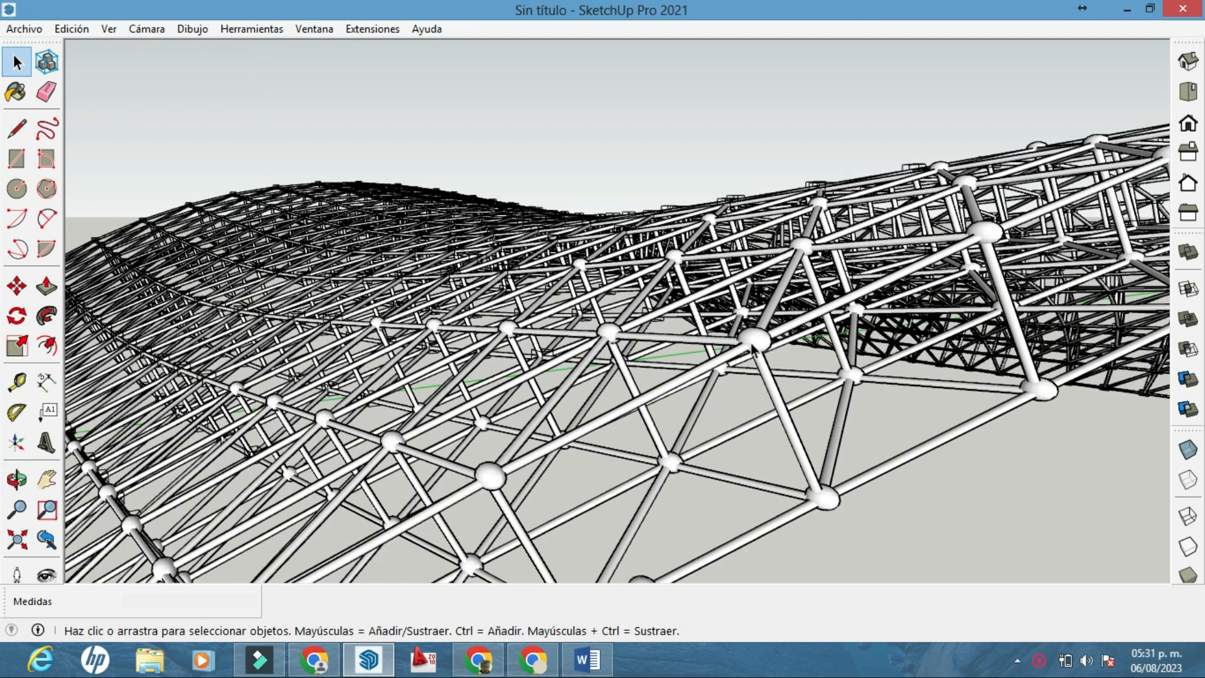
click(754, 342)
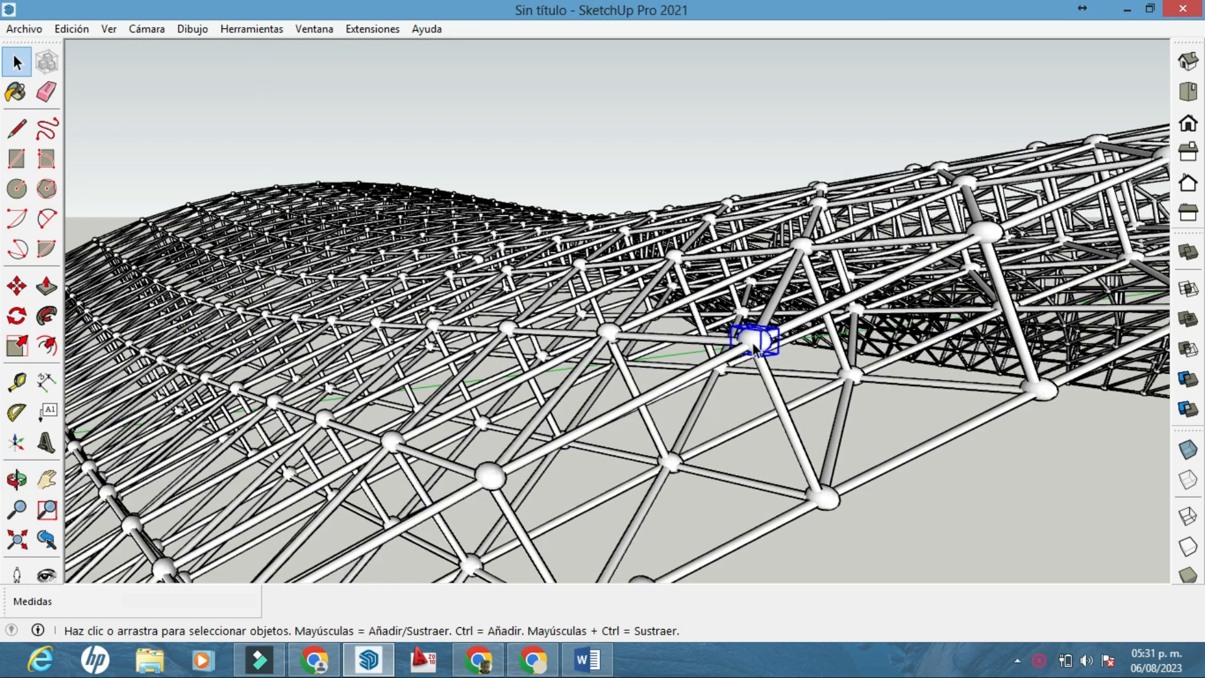
double_click(753, 345)
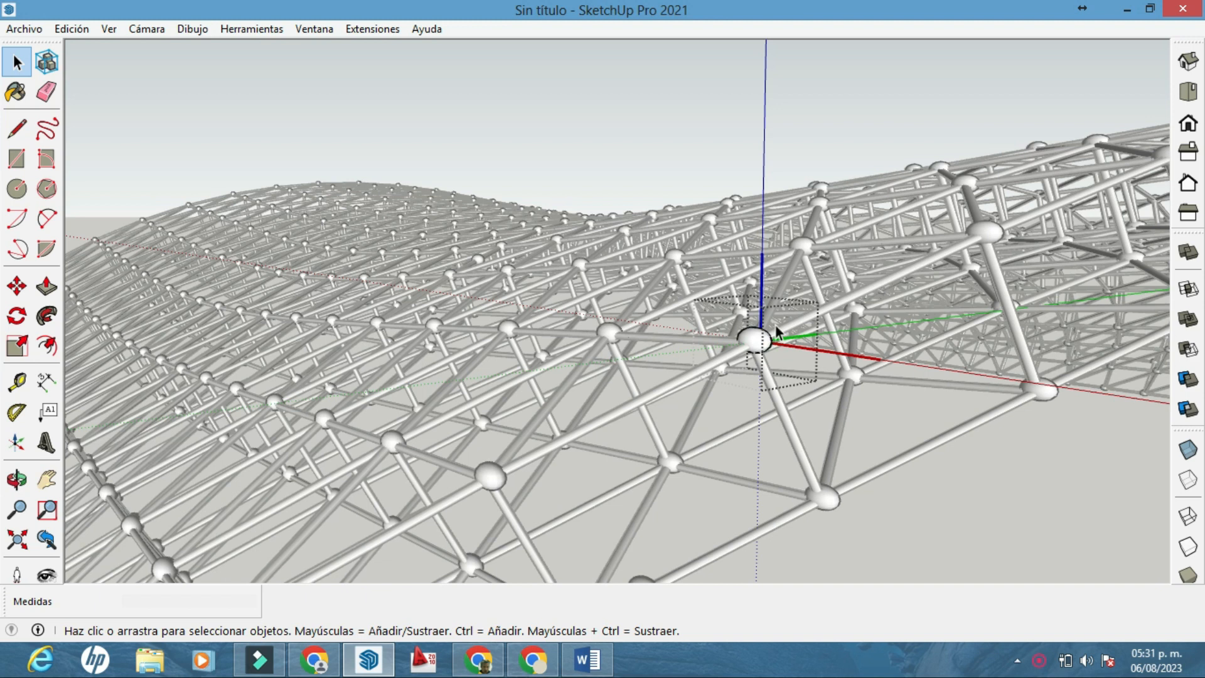
click(759, 347)
key(Delete)
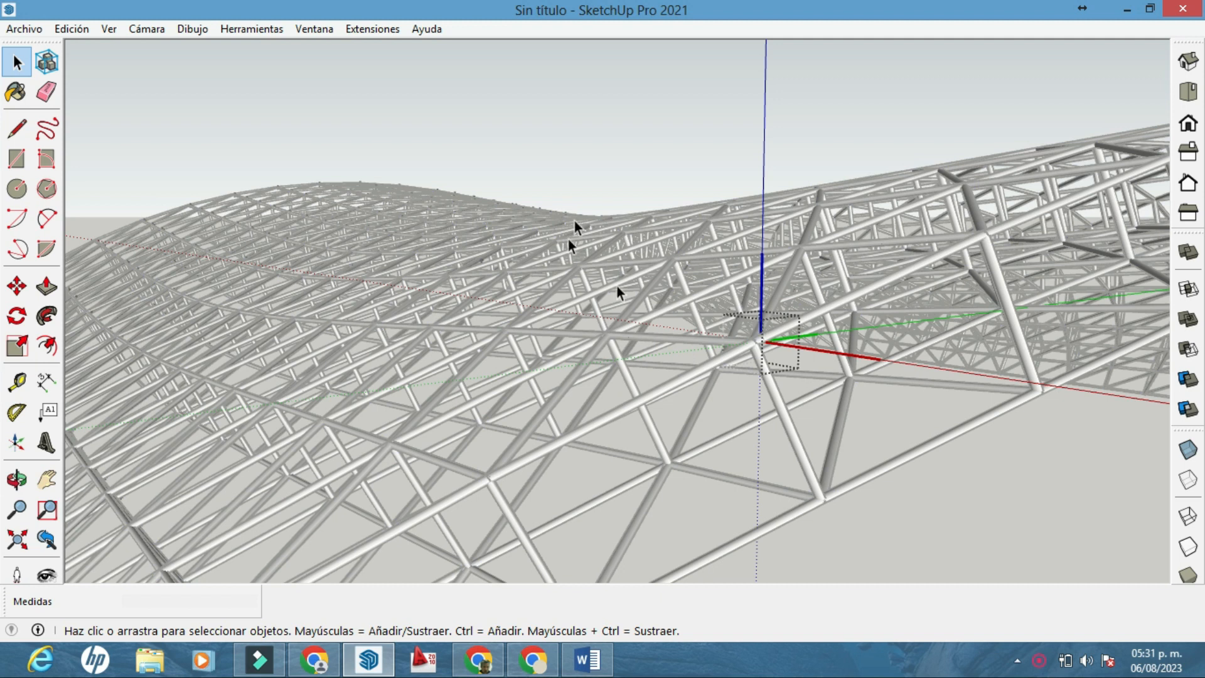
click(676, 155)
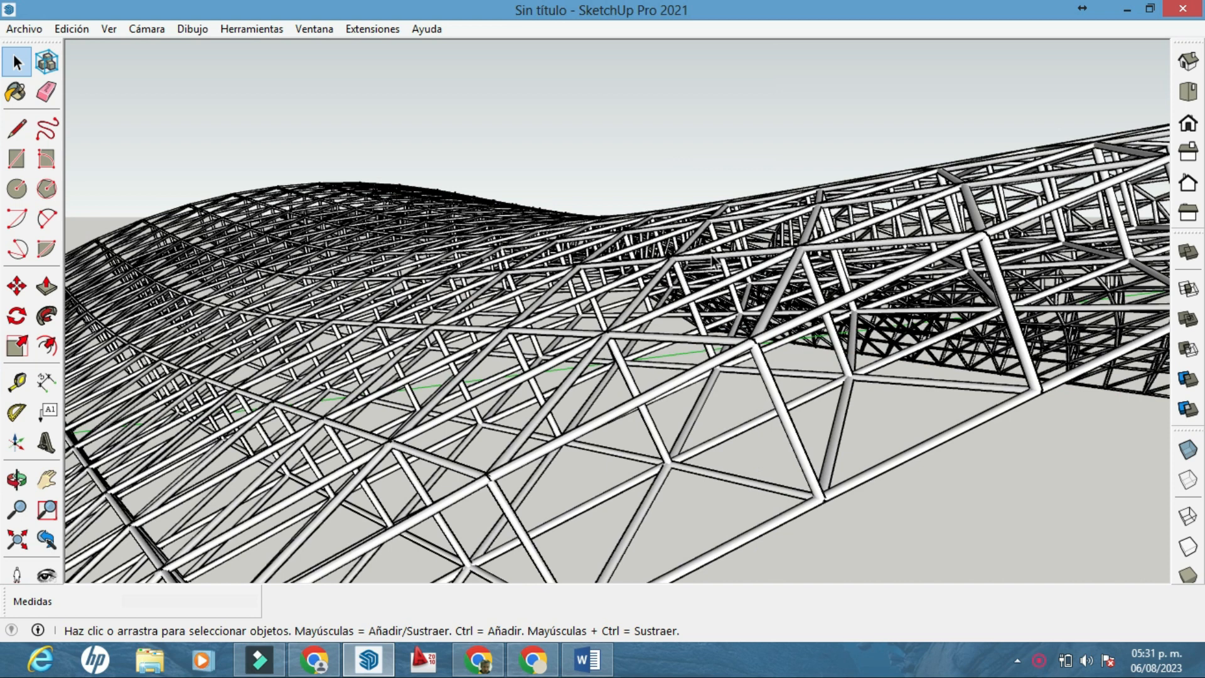
Select the entire tube framework and place a copy beside it along the red axis in plan view
scroll(714, 257, down, 2)
scroll(749, 280, down, 1)
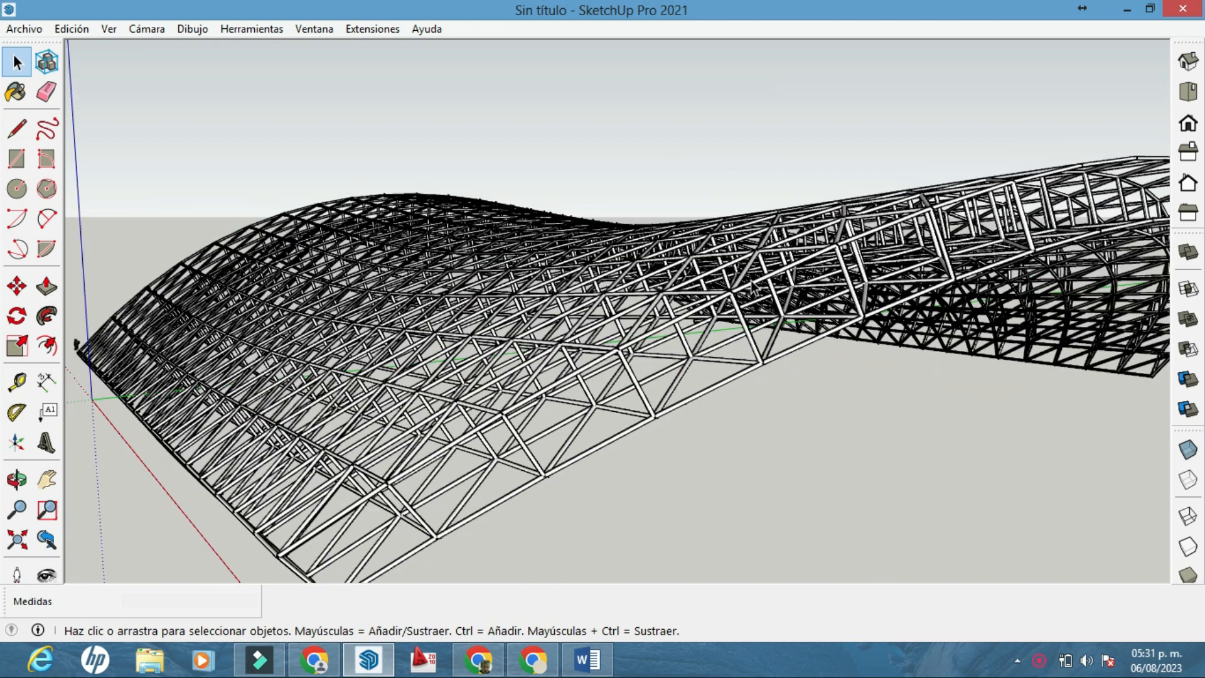
middle_drag(753, 328, 722, 356)
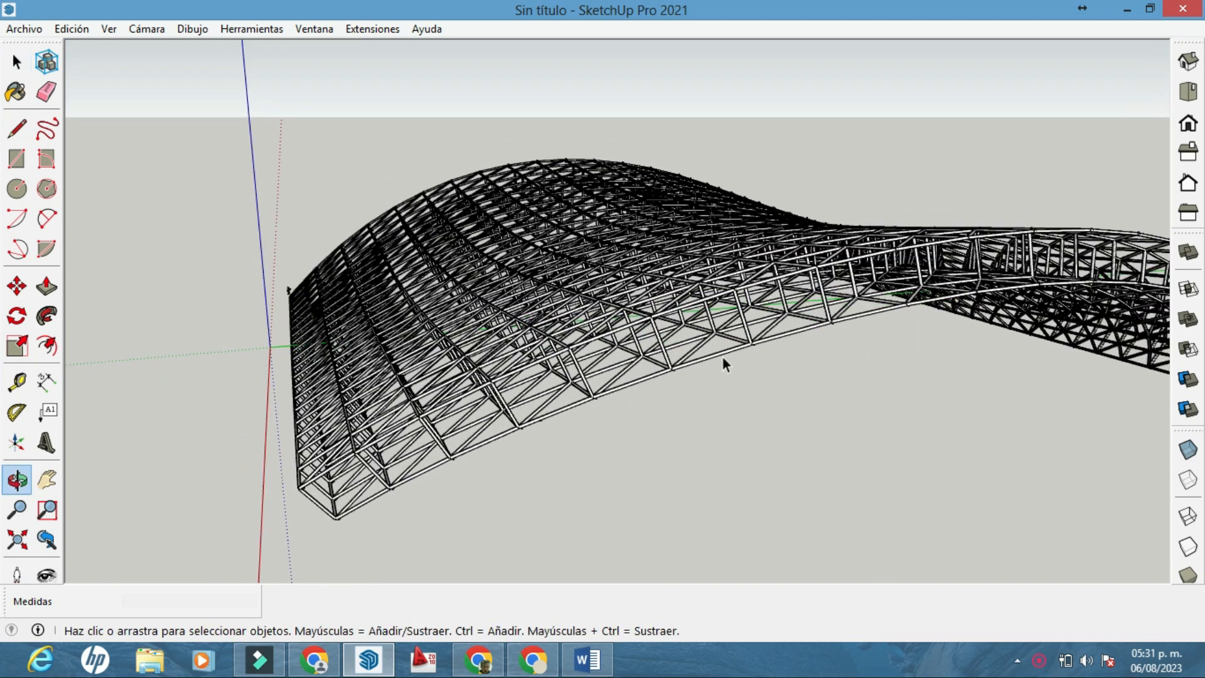
scroll(726, 350, down, 2)
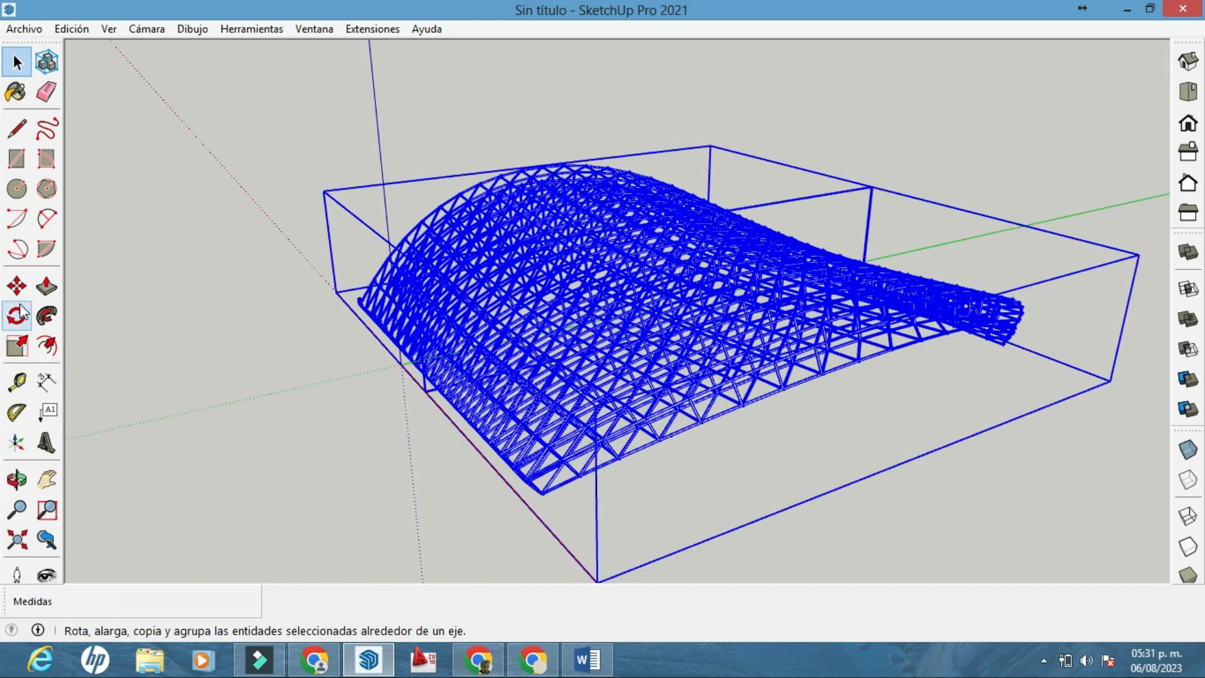
click(17, 287)
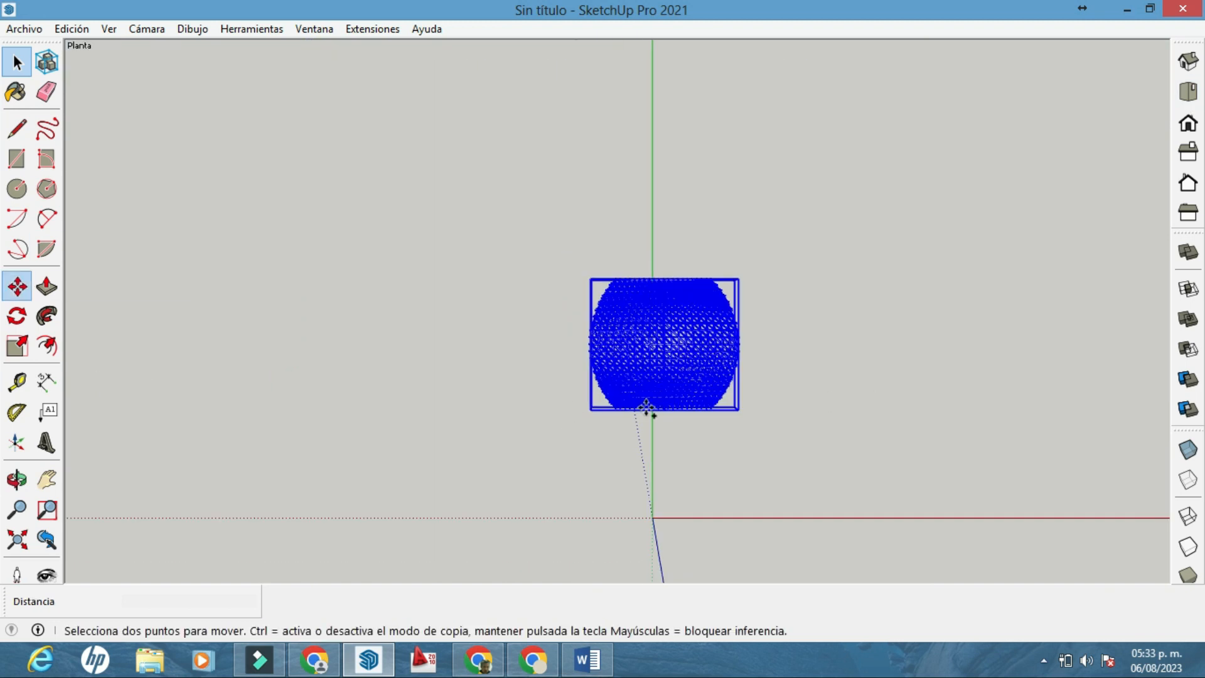
click(631, 417)
click(990, 412)
middle_drag(990, 411, 1018, 216)
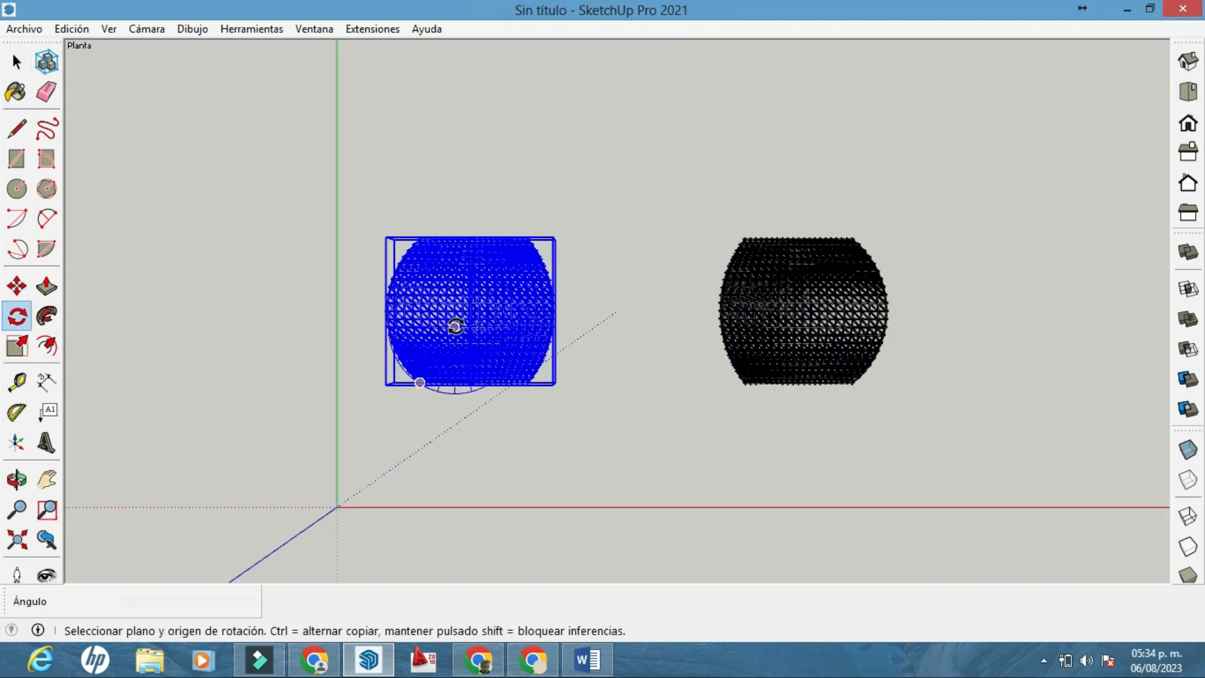
click(456, 326)
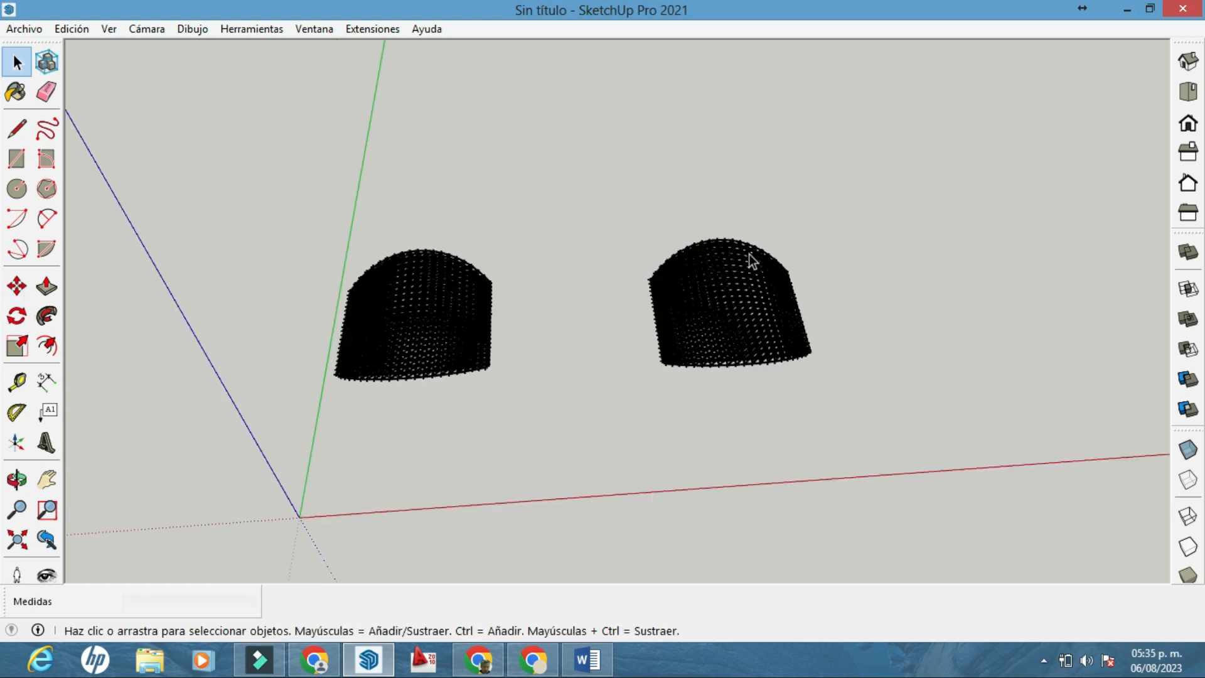
mouse_move(753, 255)
middle_down()
mouse_move(638, 379)
mouse_move(732, 149)
mouse_move(608, 348)
mouse_move(708, 345)
mouse_move(489, 301)
mouse_move(619, 290)
mouse_move(780, 333)
mouse_move(661, 361)
mouse_move(716, 358)
mouse_move(548, 428)
mouse_move(751, 368)
middle_up()
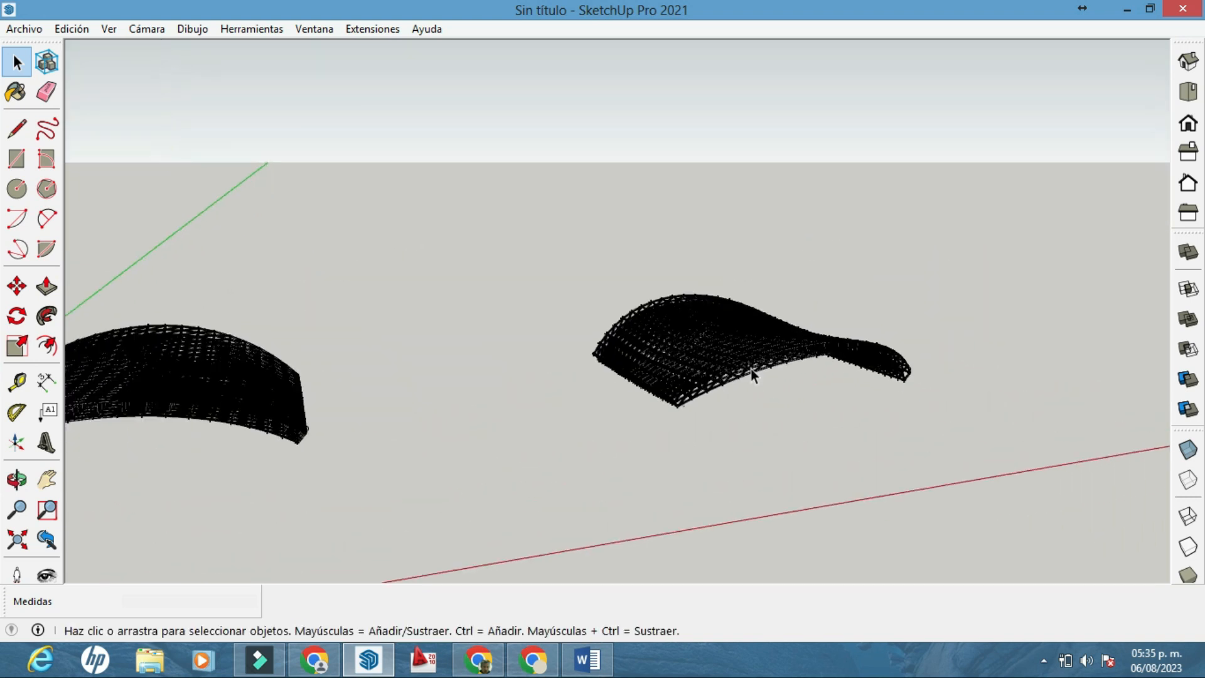
scroll(751, 368, up, 2)
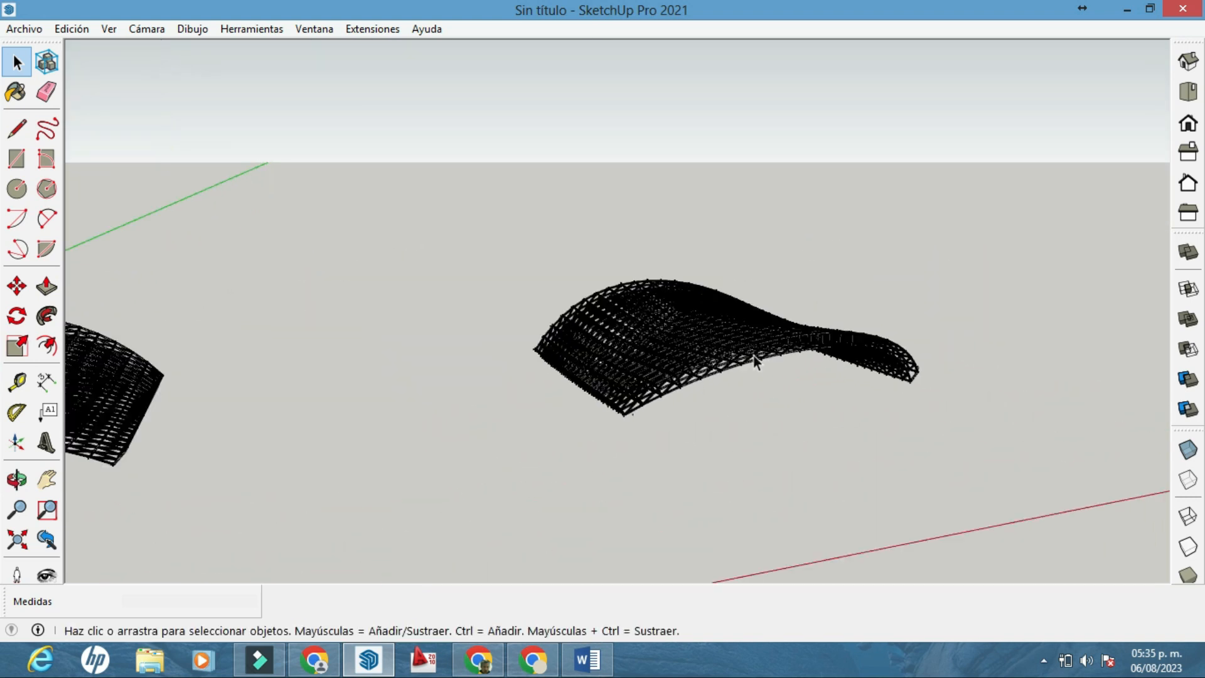
Display the extension toolset that contains the C-Points at Vertexes command and move it clear of the model
right_click(44, 130)
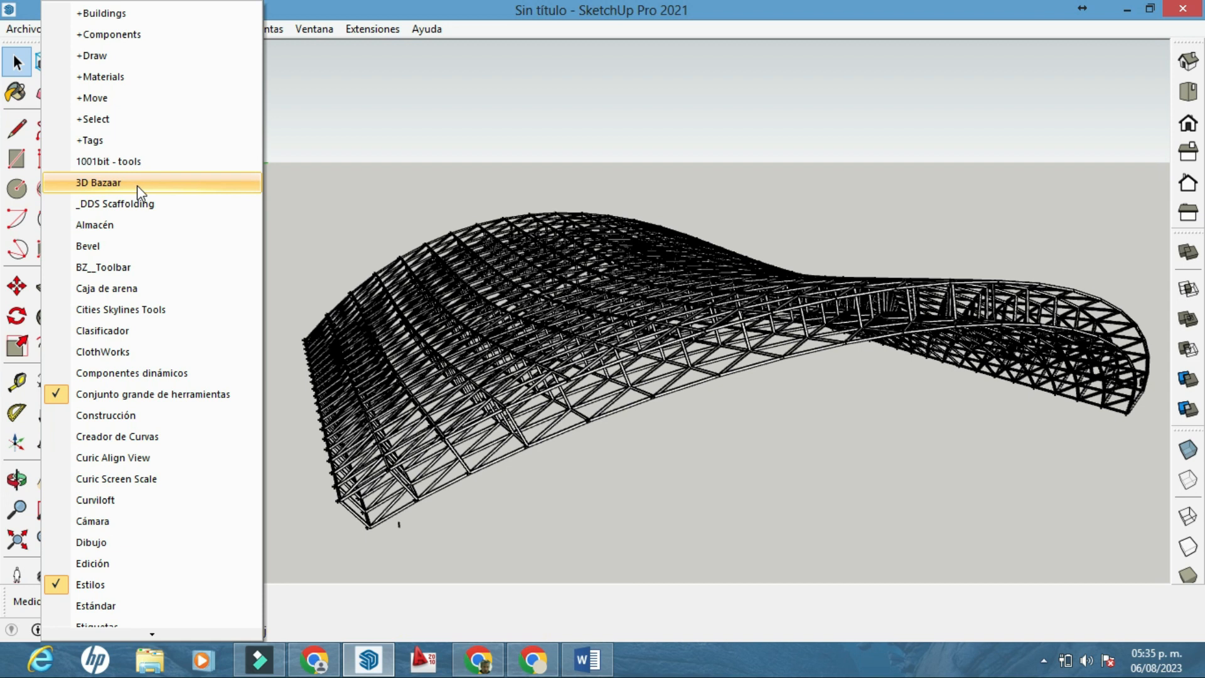
scroll(138, 186, down, 3)
scroll(162, 305, down, 5)
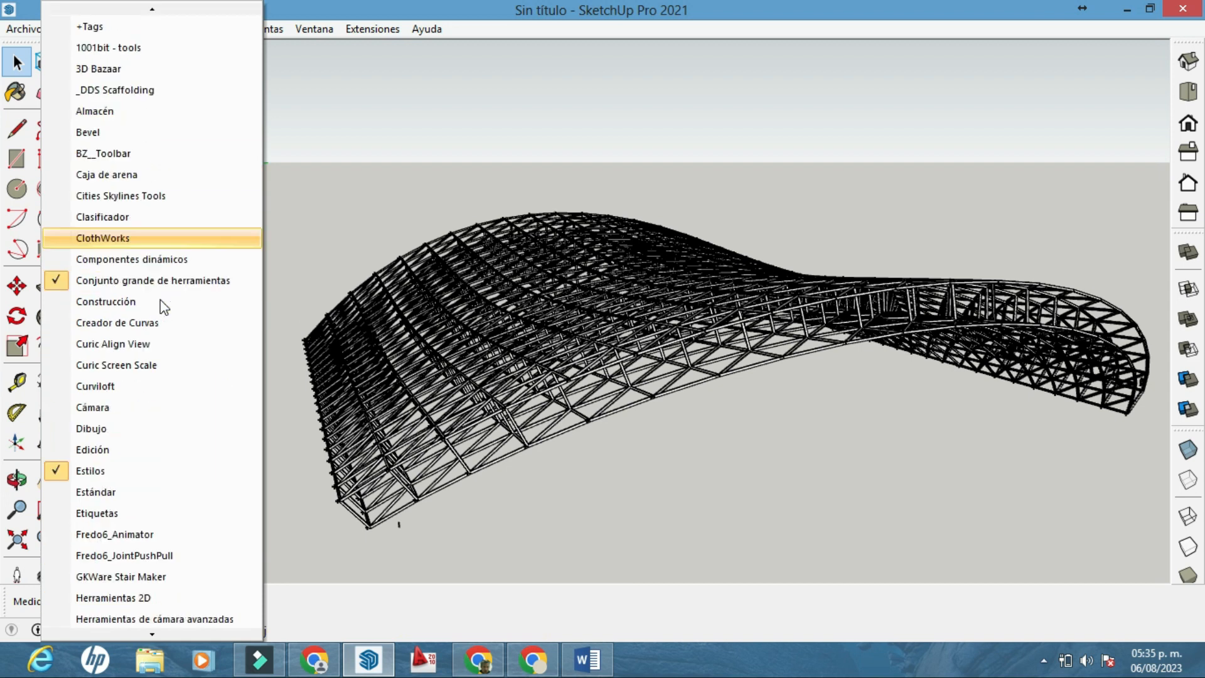
click(165, 548)
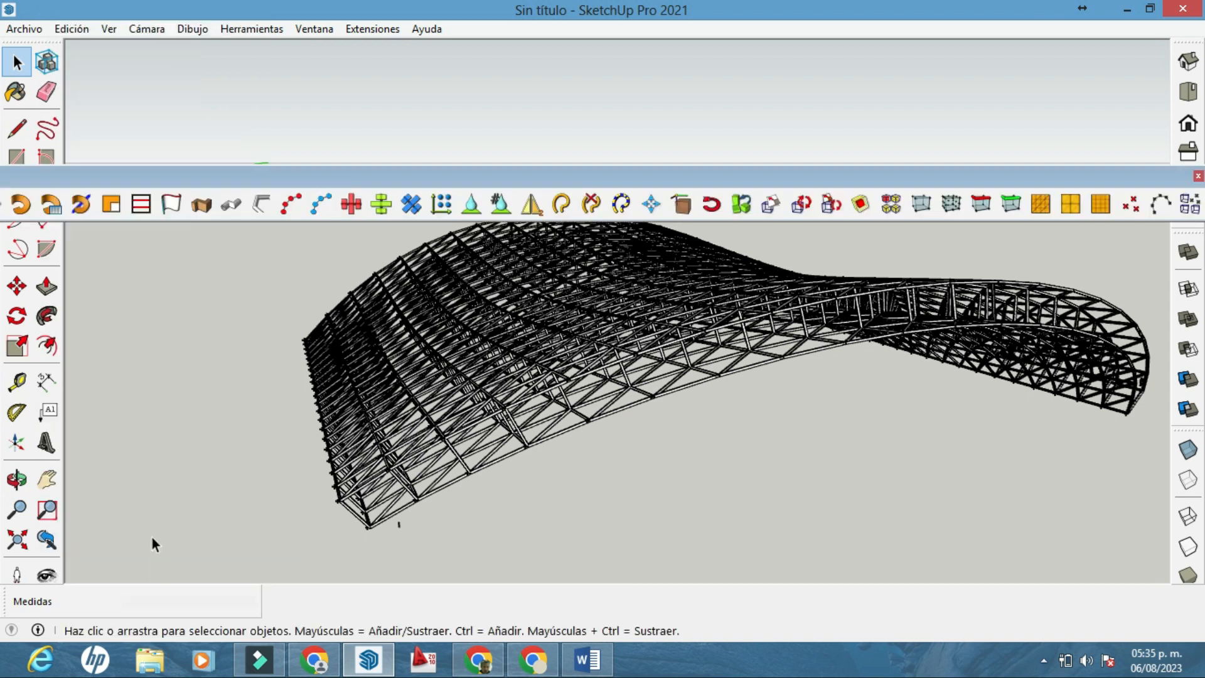
drag(551, 165, 515, 14)
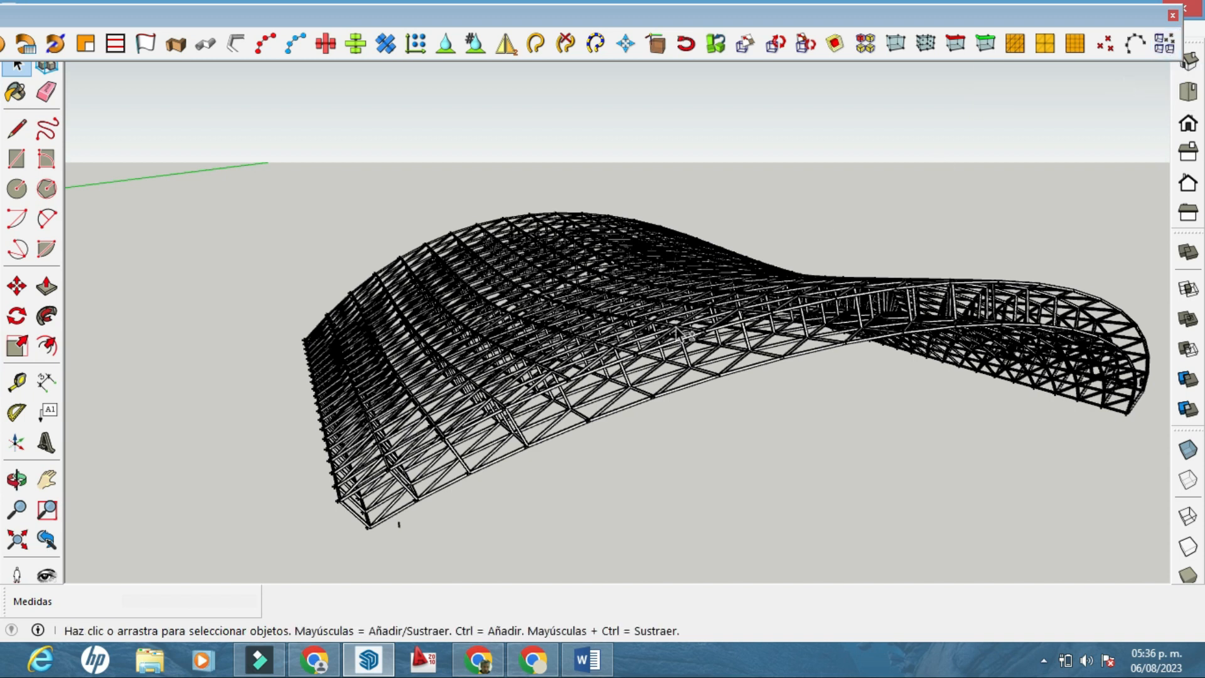
Select the solid tube group beside the line framework and delete it, keeping only the wireframe of the space frame
shift+middle_drag(608, 315, 607, 316)
scroll(653, 333, up, 4)
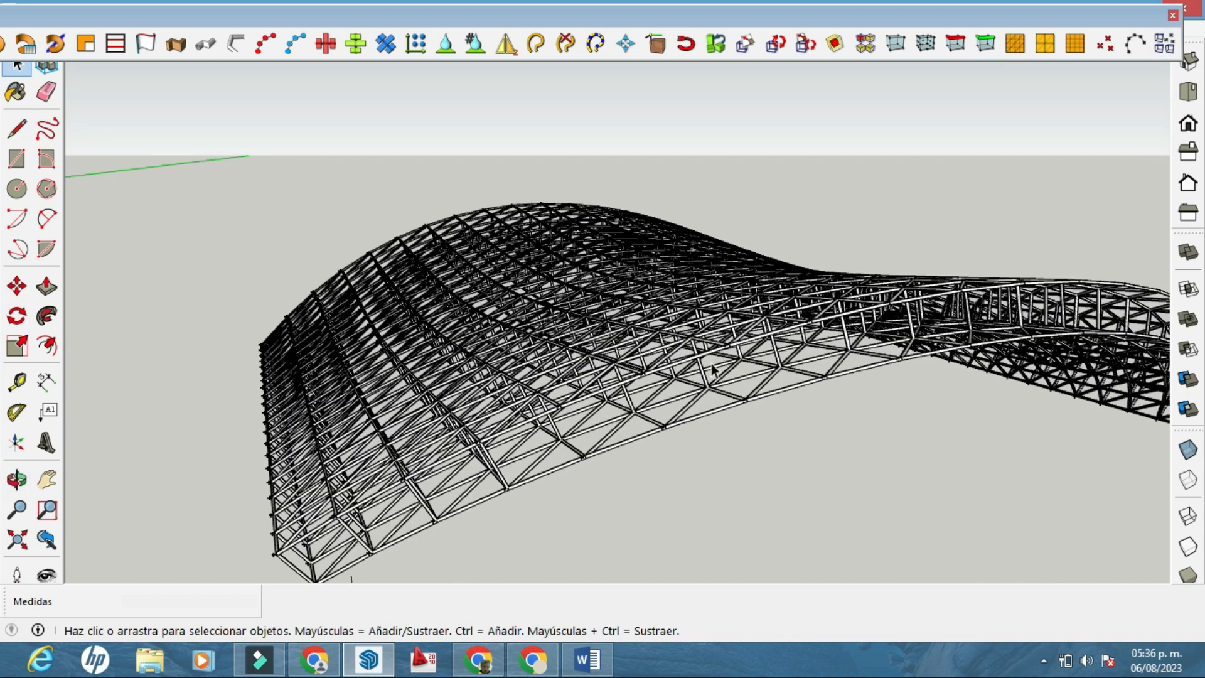
scroll(711, 371, up, 2)
click(688, 374)
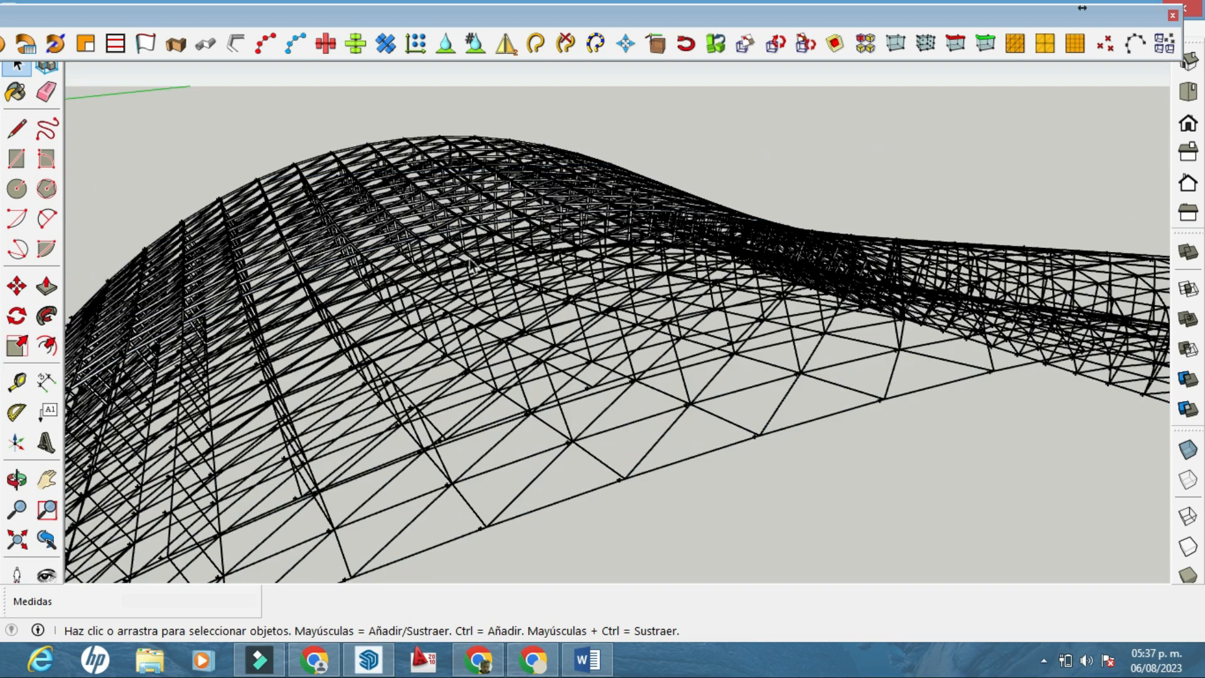
middle_drag(468, 257, 477, 234)
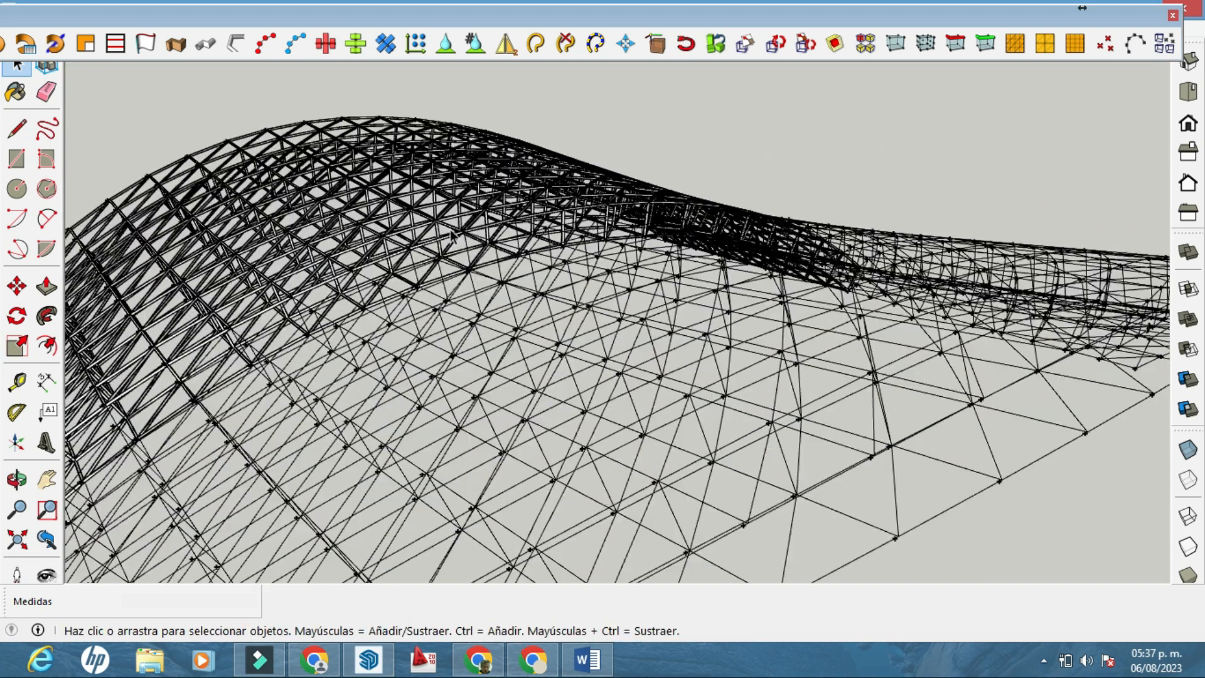
click(438, 227)
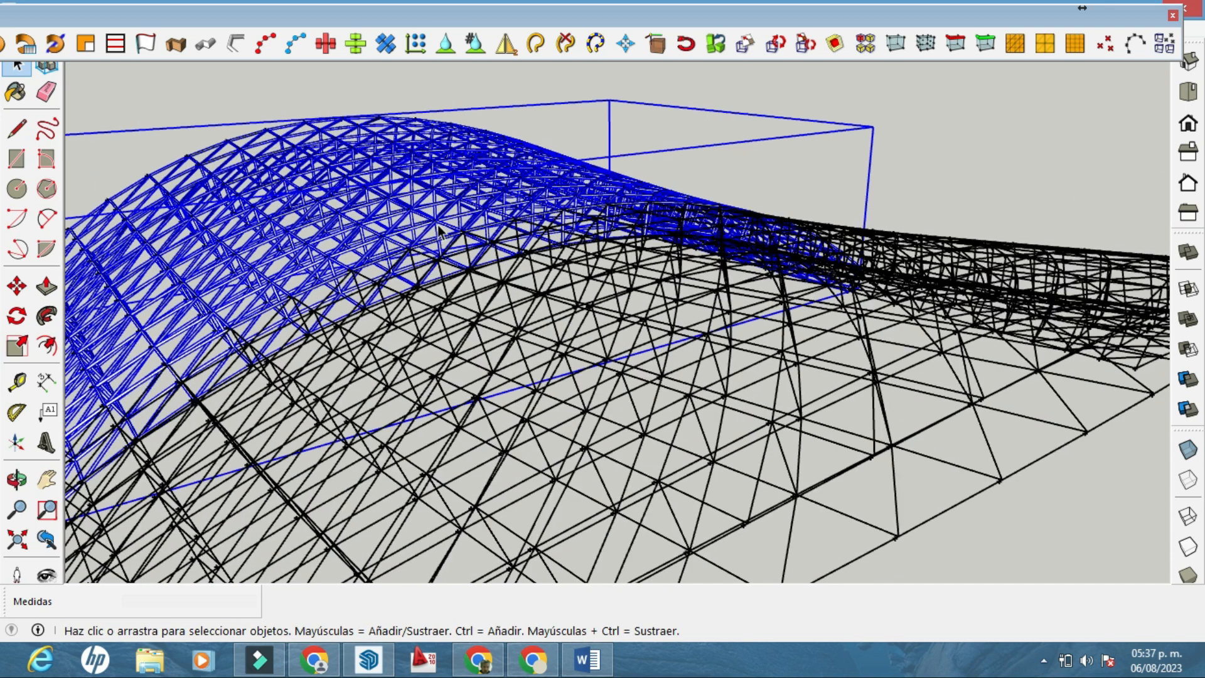
key(Delete)
Examine the line wireframe's nodes and connections up close and from several angles
middle_drag(426, 265, 476, 252)
scroll(768, 450, up, 4)
mouse_move(767, 450)
middle_down()
mouse_move(735, 431)
mouse_move(756, 437)
middle_up()
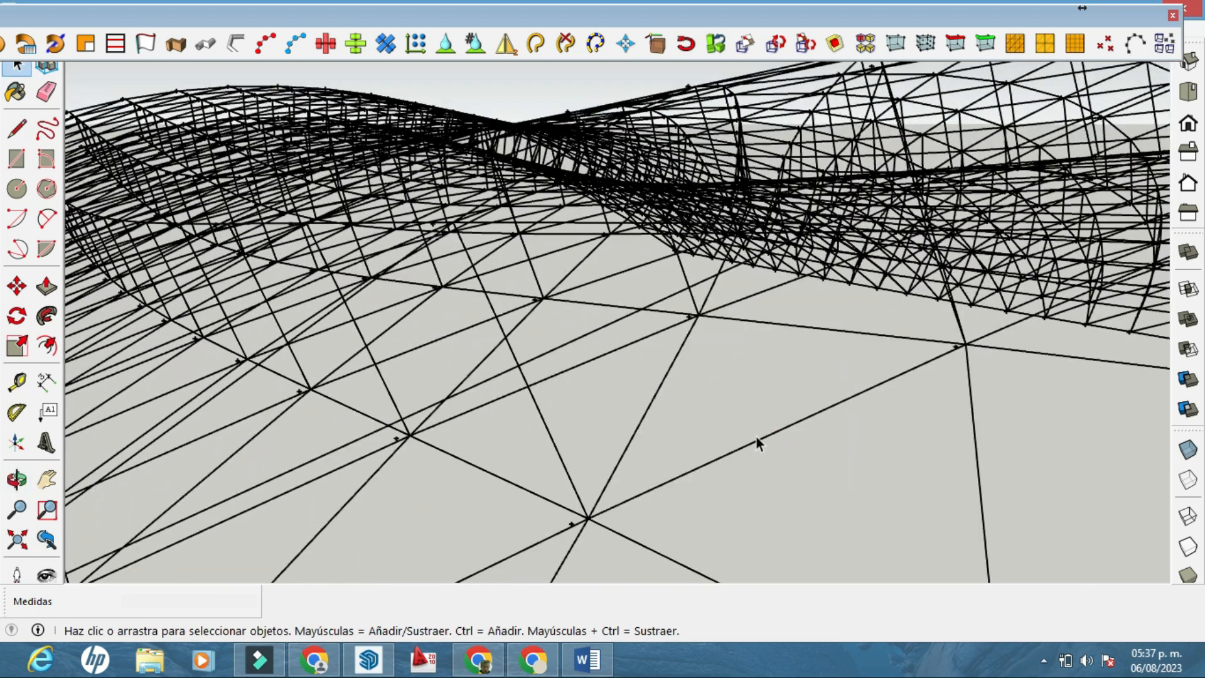
scroll(756, 438, down, 3)
middle_drag(597, 317, 754, 337)
middle_drag(797, 458, 684, 416)
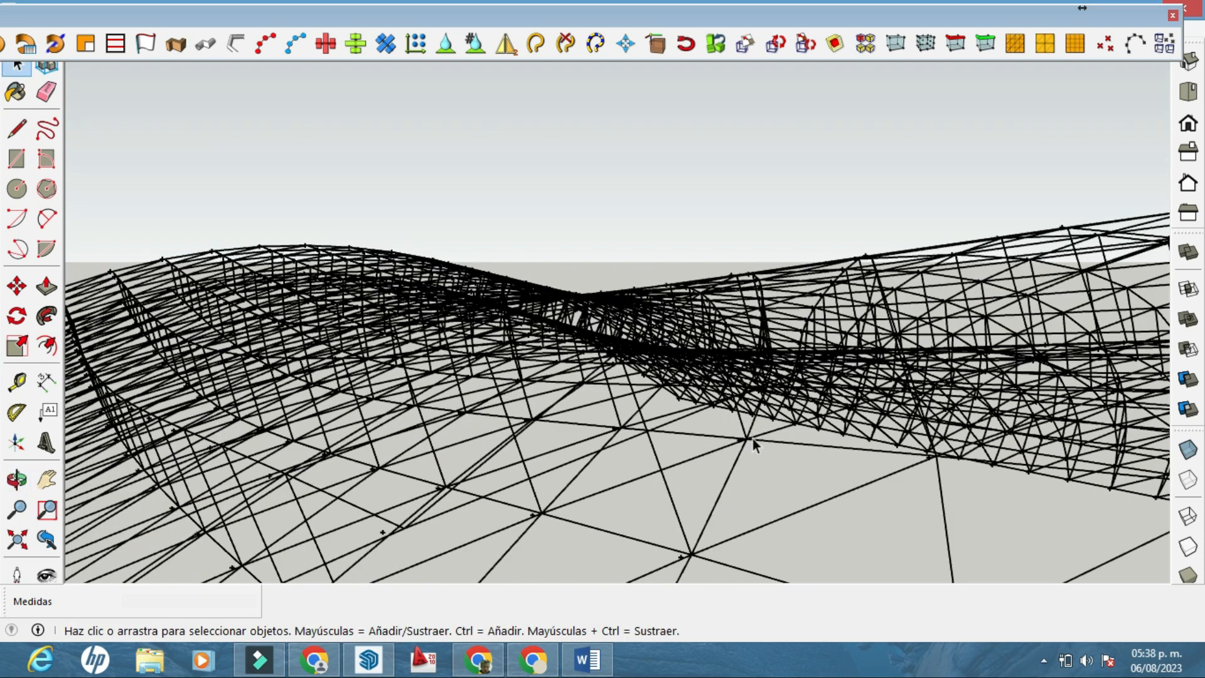
middle_drag(765, 456, 752, 313)
scroll(679, 355, down, 5)
scroll(794, 207, up, 4)
scroll(752, 313, down, 4)
Select the whole wireframe and generate construction points at its vertices with C-Points at Vertexes + Add Vertex
drag(1020, 550, 94, 195)
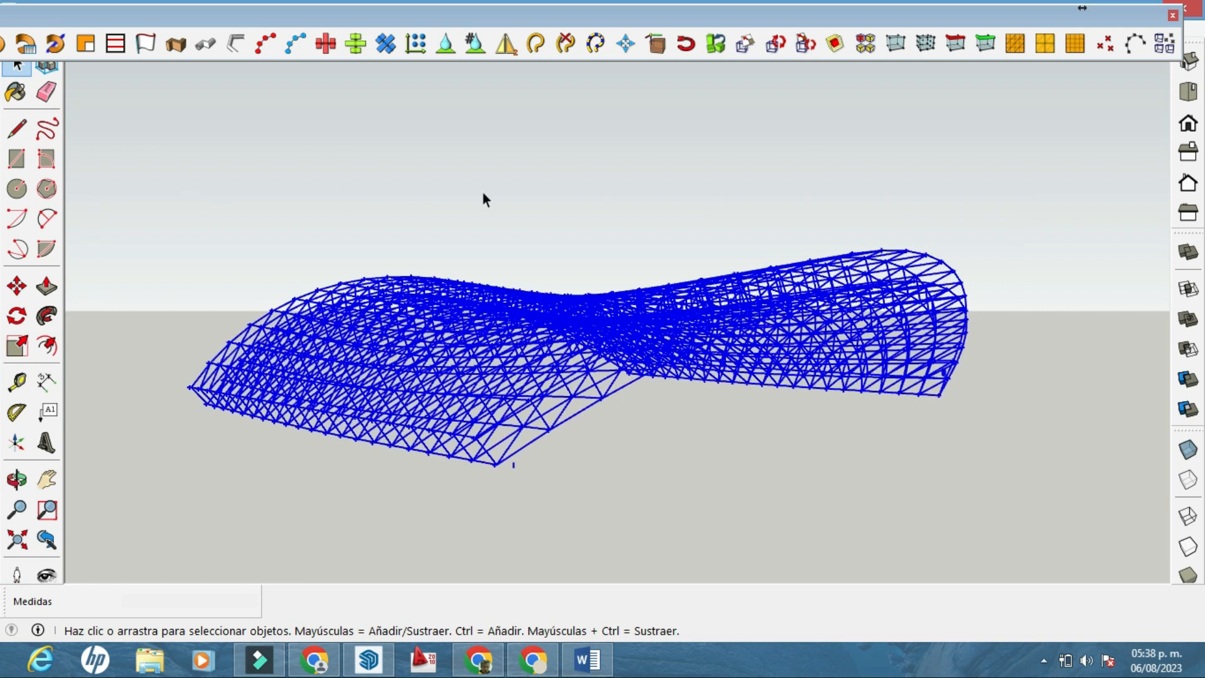
click(1106, 45)
scroll(979, 207, up, 6)
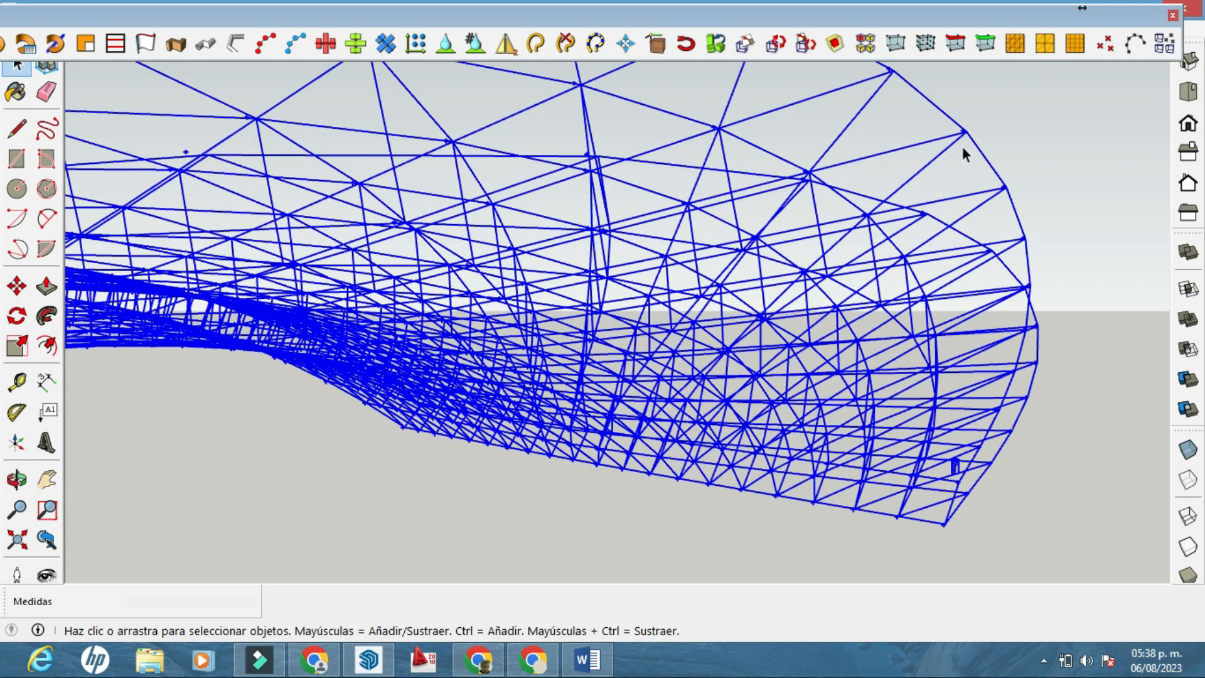
click(1103, 54)
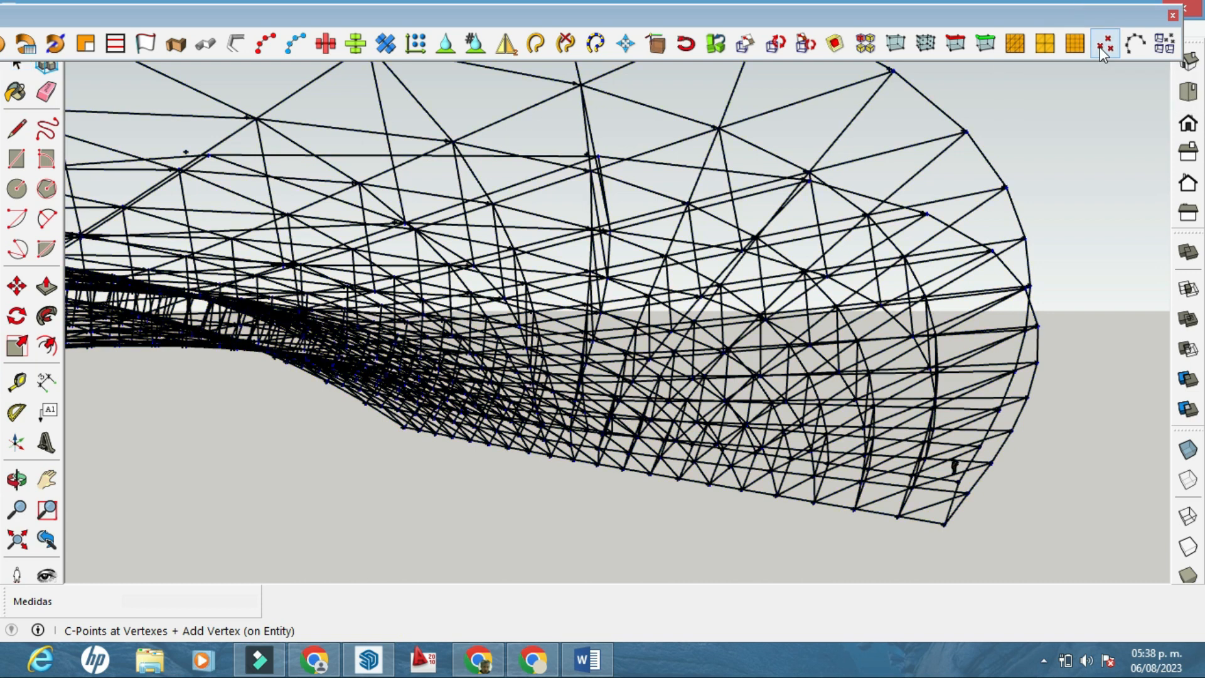
Select all connected lines of the near wireframe section and delete them, keeping the vertex points
mouse_move(855, 235)
middle_down()
mouse_move(803, 299)
mouse_move(821, 352)
middle_up()
scroll(942, 280, up, 2)
mouse_move(947, 277)
middle_down()
mouse_move(882, 353)
mouse_move(828, 323)
mouse_move(639, 359)
middle_up()
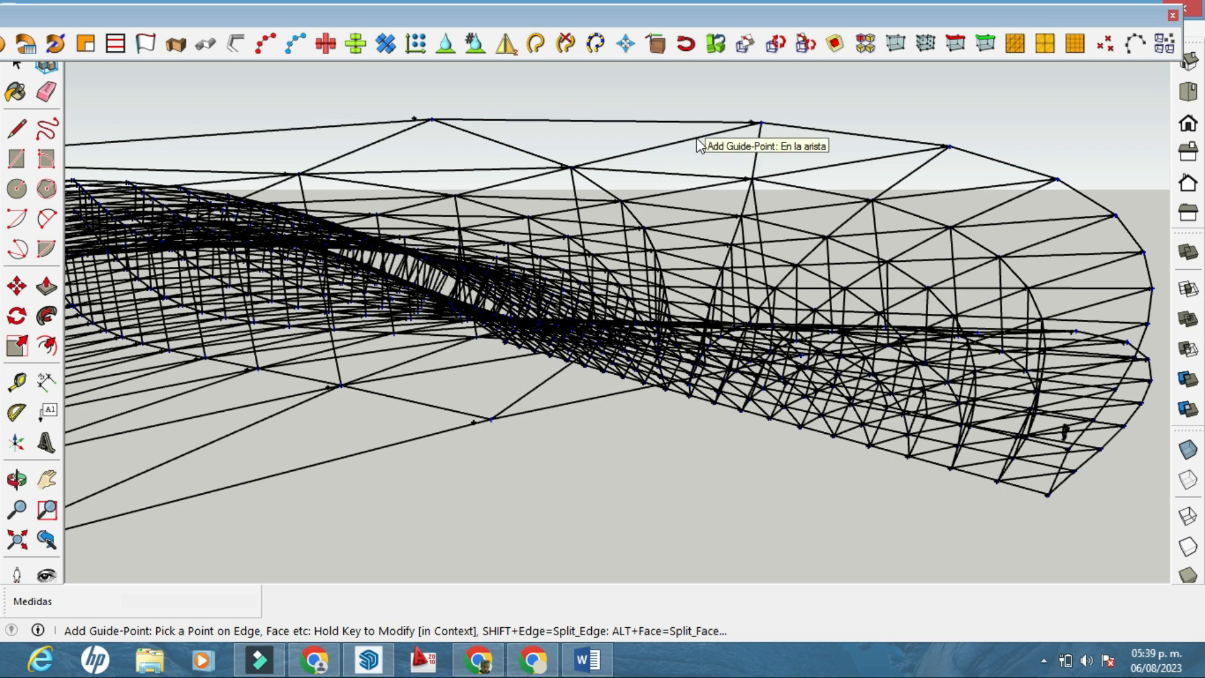
mouse_move(699, 144)
middle_down()
mouse_move(640, 376)
mouse_move(822, 417)
middle_up()
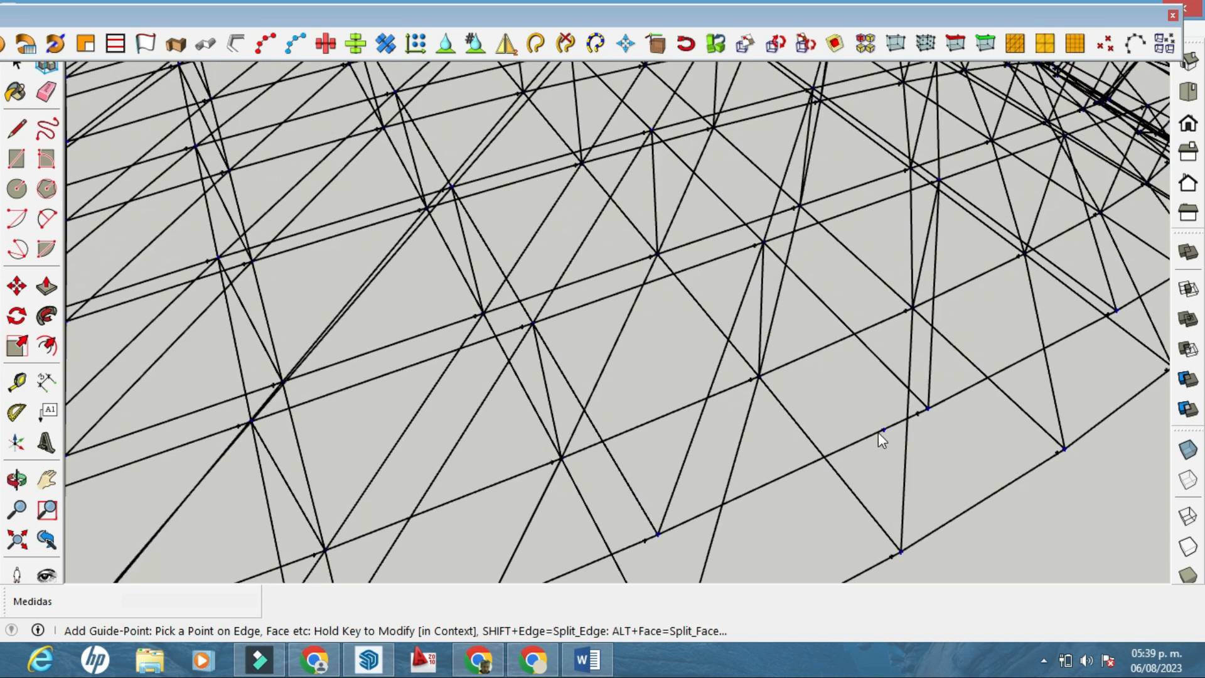
click(17, 65)
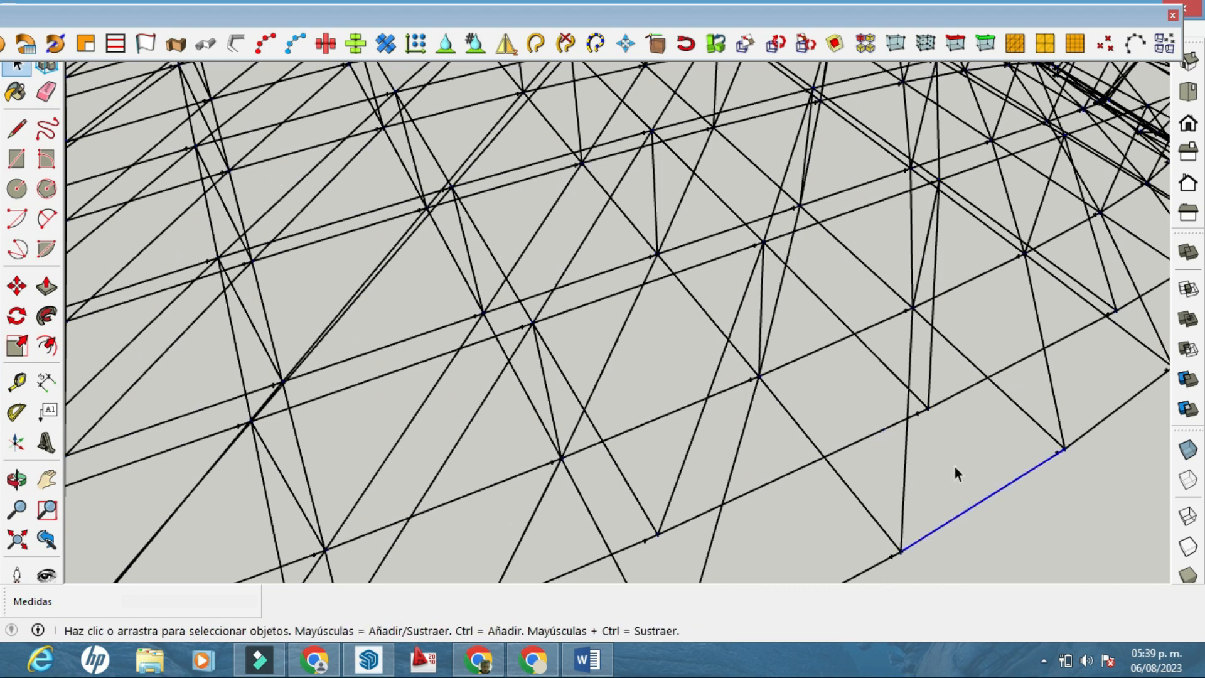
triple_click(985, 500)
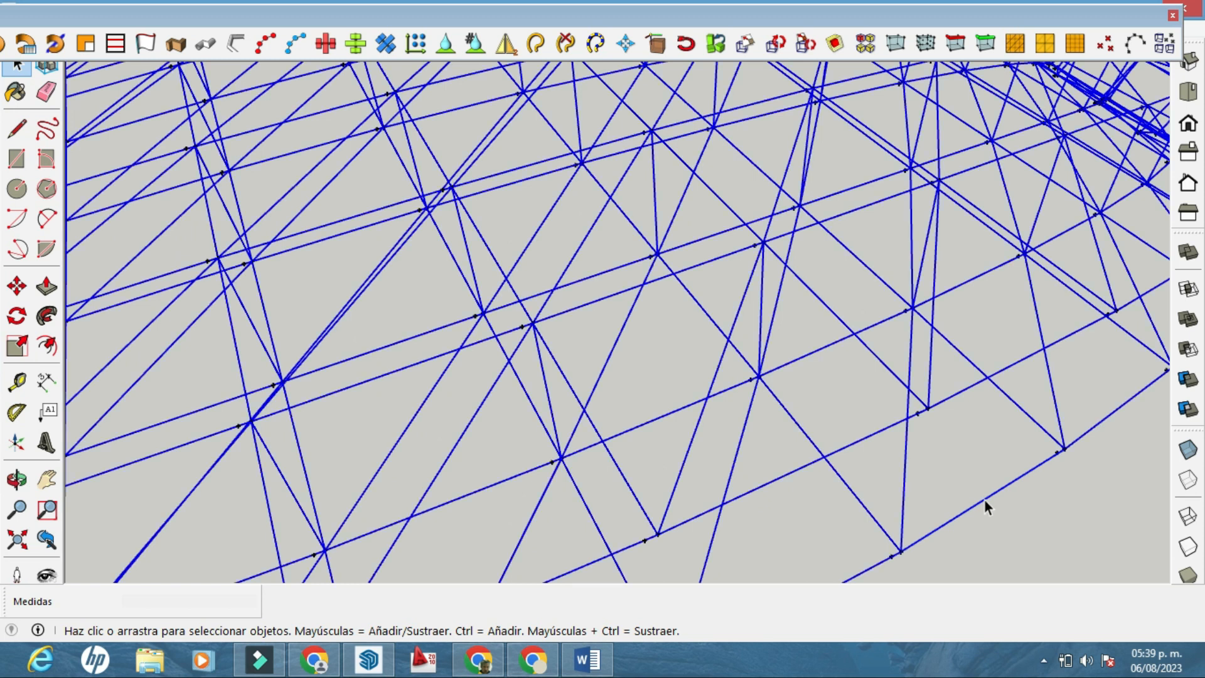
key(Delete)
Delete the remaining connected wireframe section so that only the vertex points of the space frame are left
middle_drag(654, 345, 677, 322)
scroll(677, 321, down, 5)
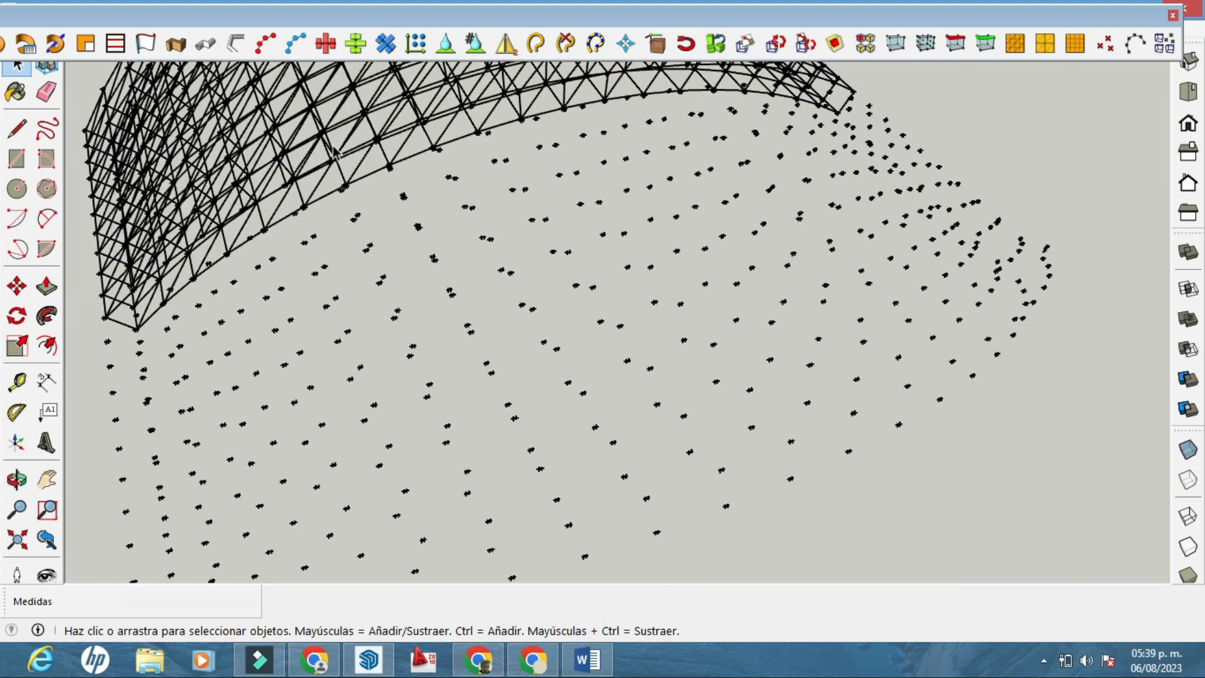
triple_click(362, 171)
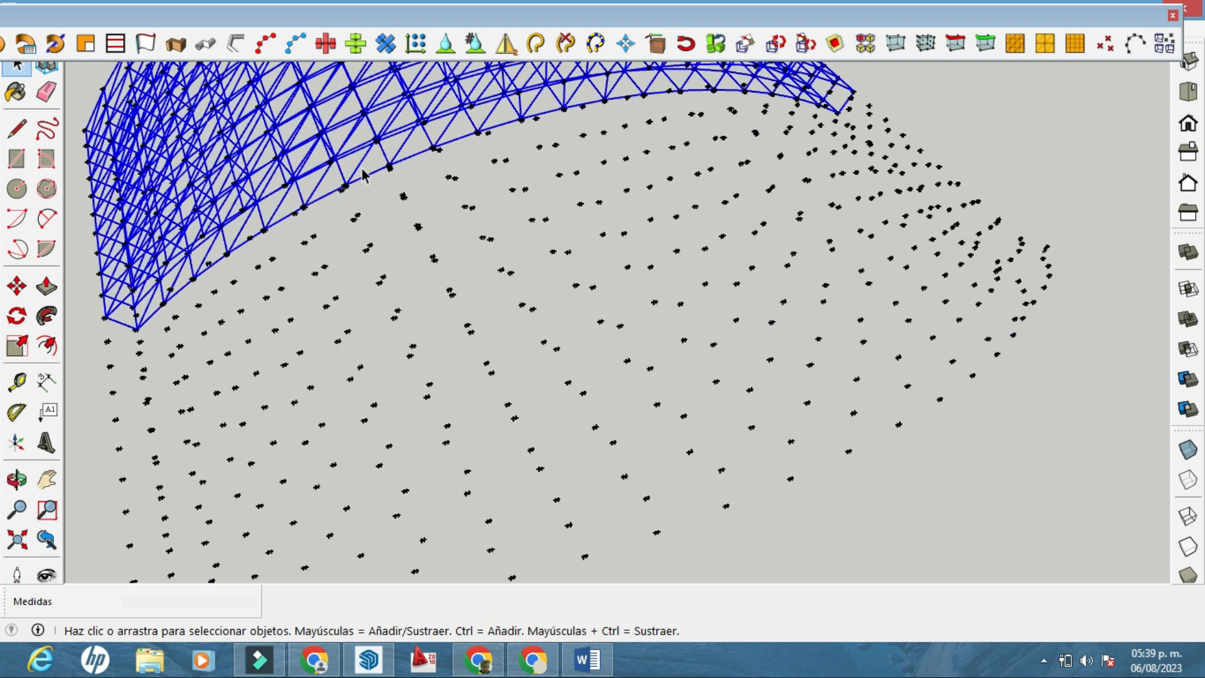
key(Delete)
middle_drag(522, 169, 637, 295)
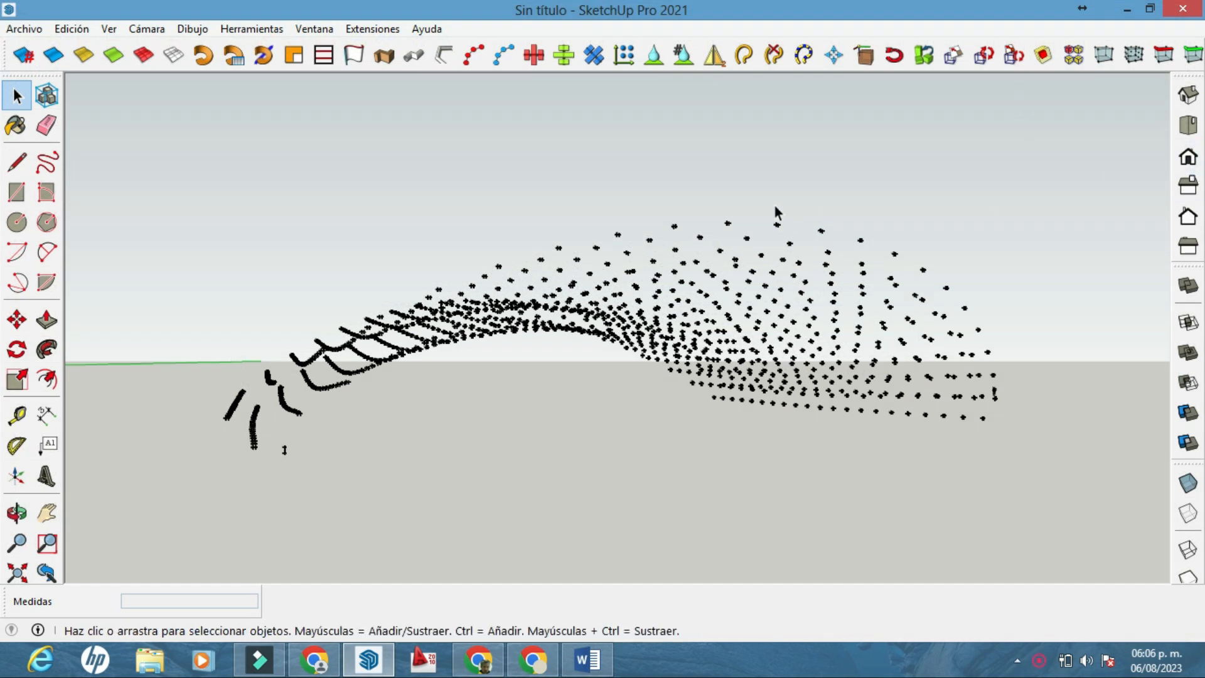
Create a 3D Shapes (JWM) sphere with a radius of 0.5 m and 4 segments per 90 degrees
click(192, 29)
click(191, 36)
click(190, 34)
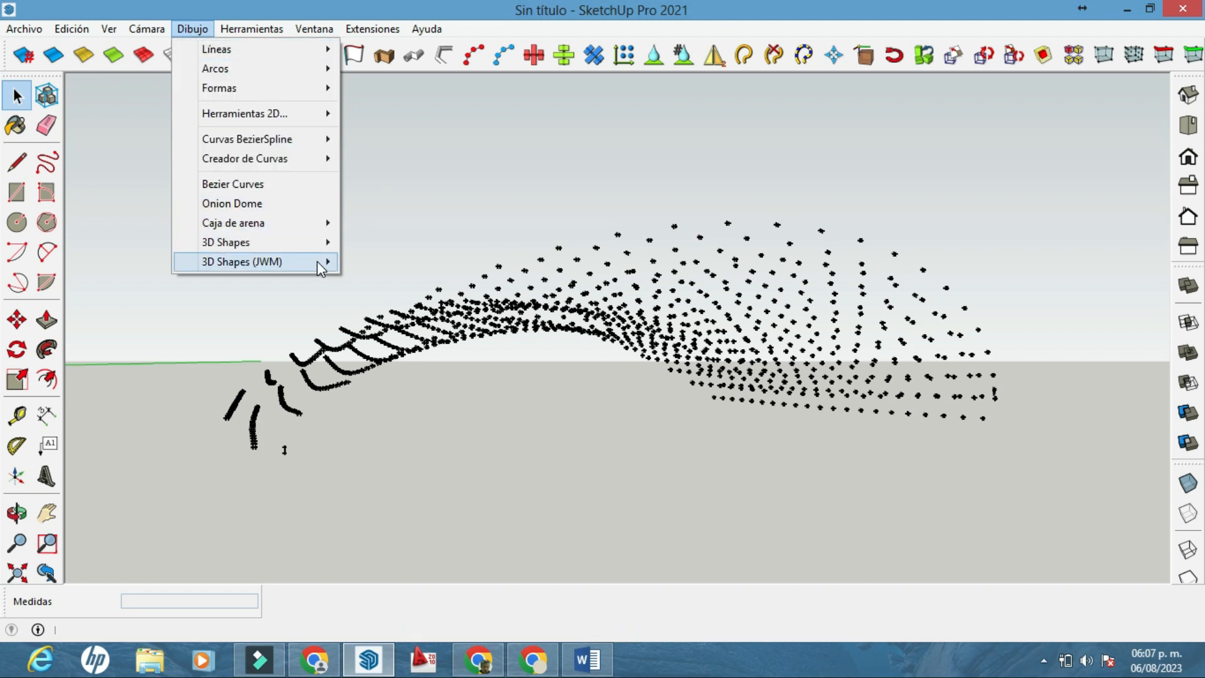
mouse_move(318, 261)
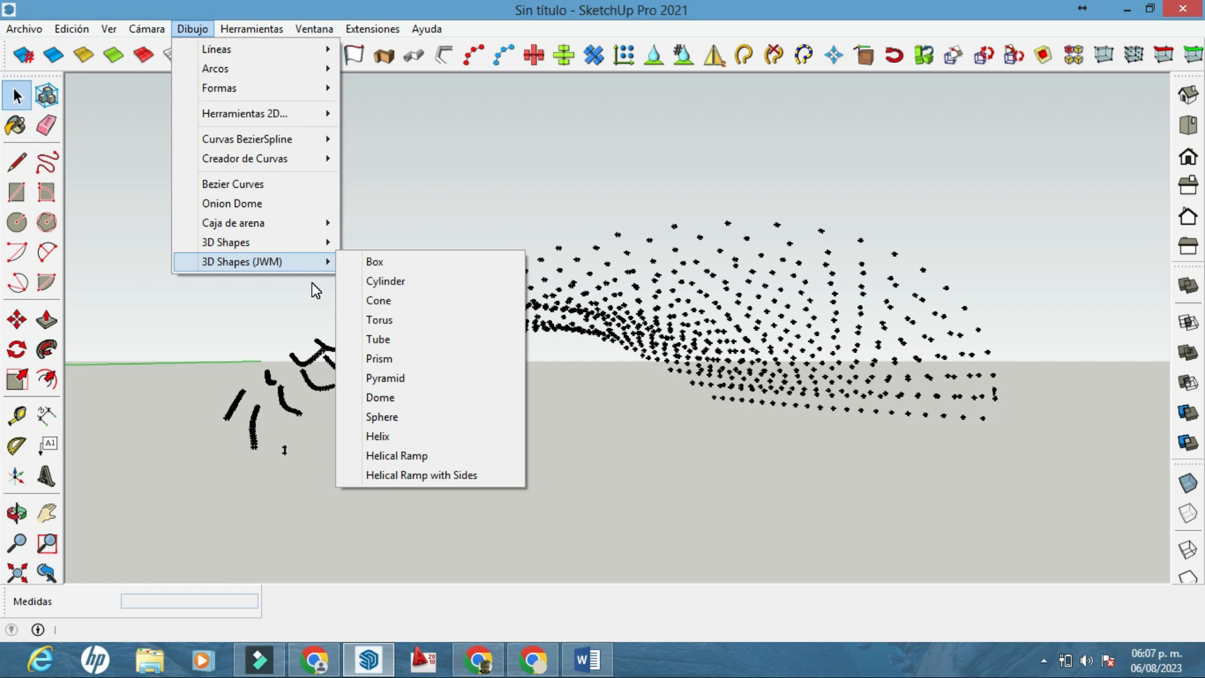
click(284, 258)
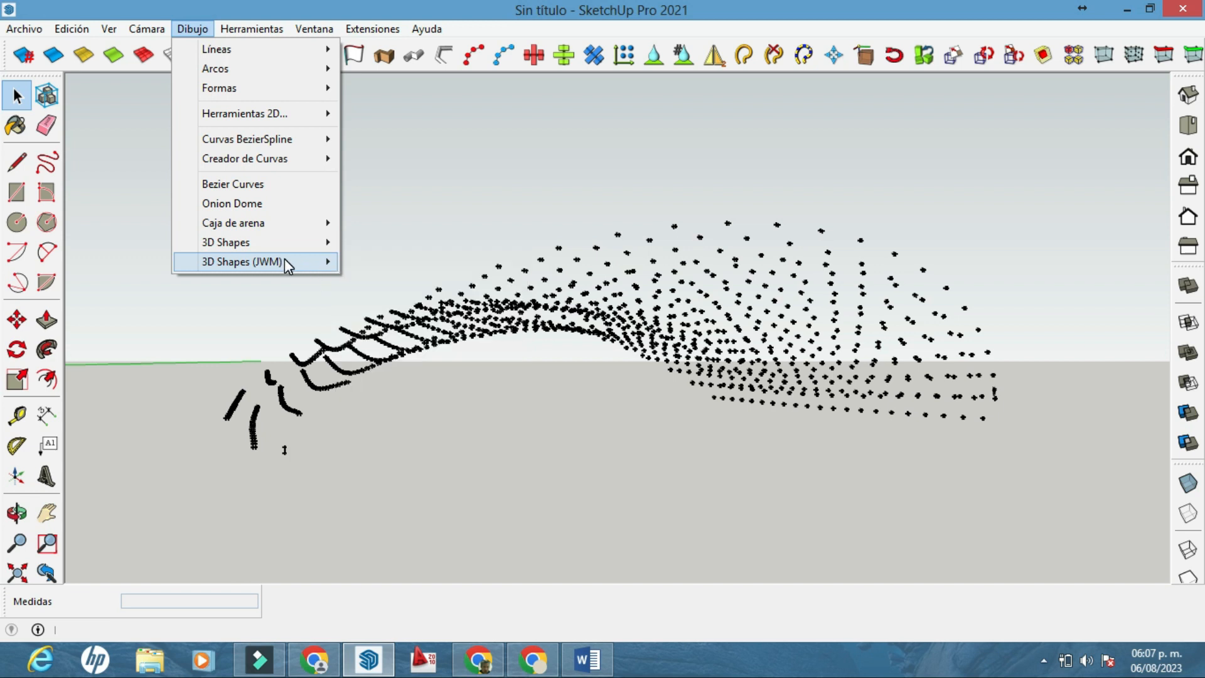
click(334, 276)
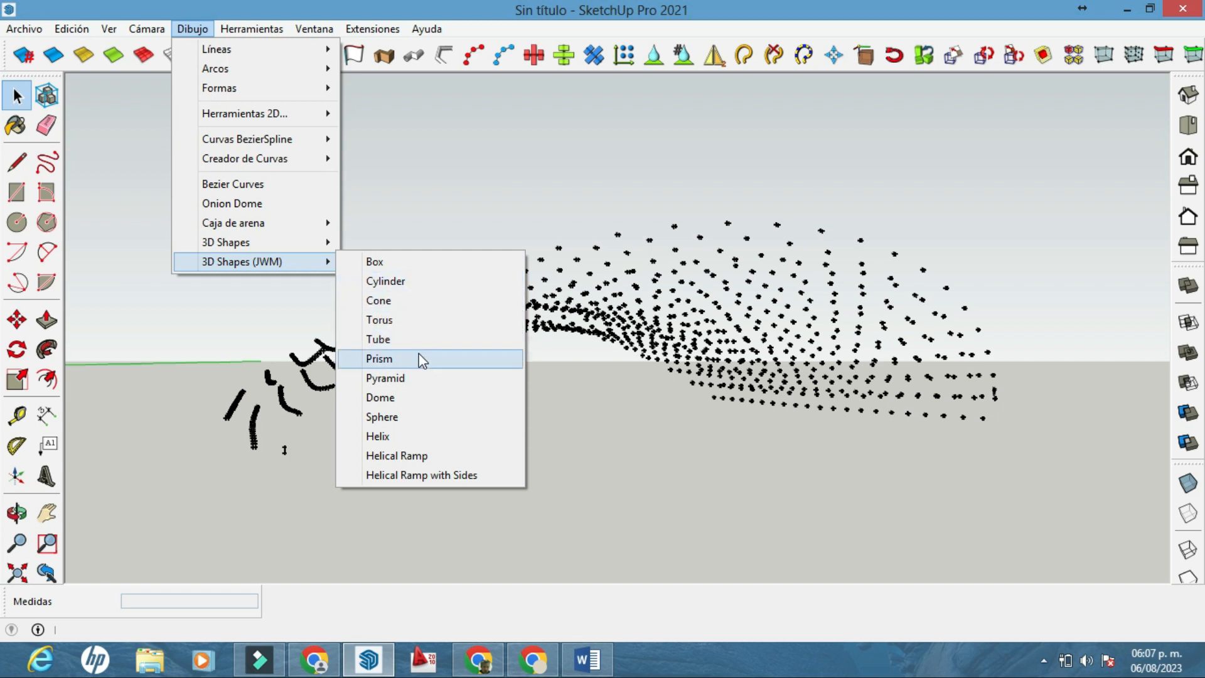
click(418, 414)
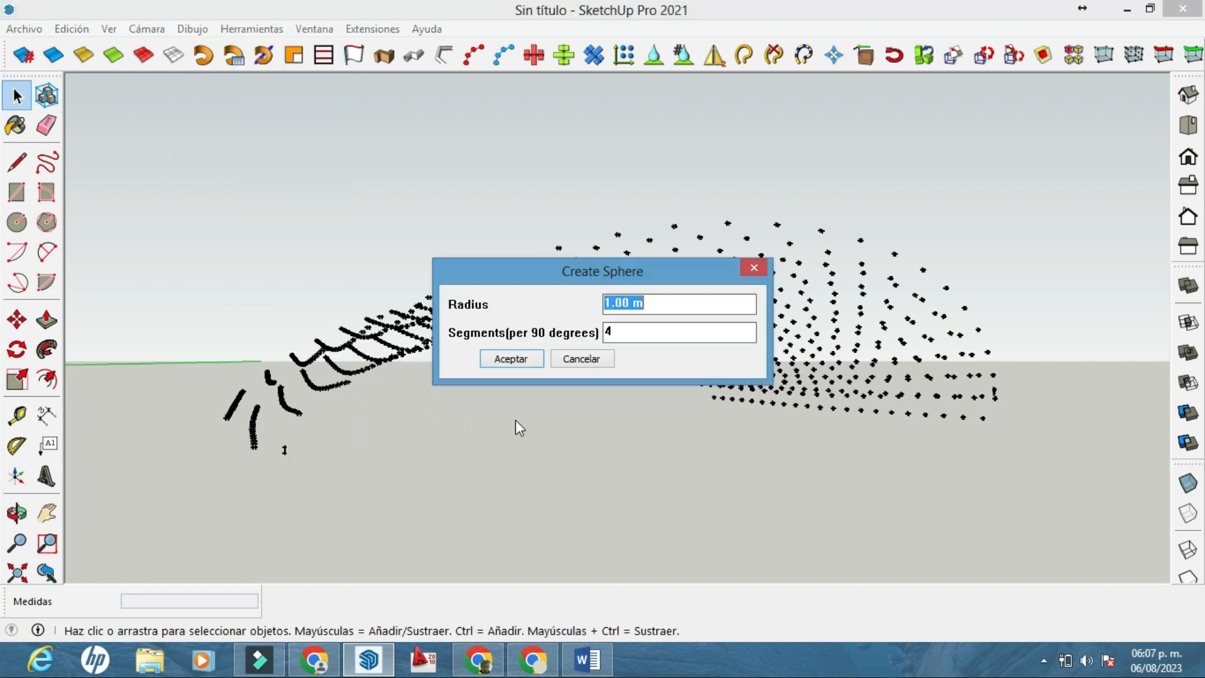
click(657, 302)
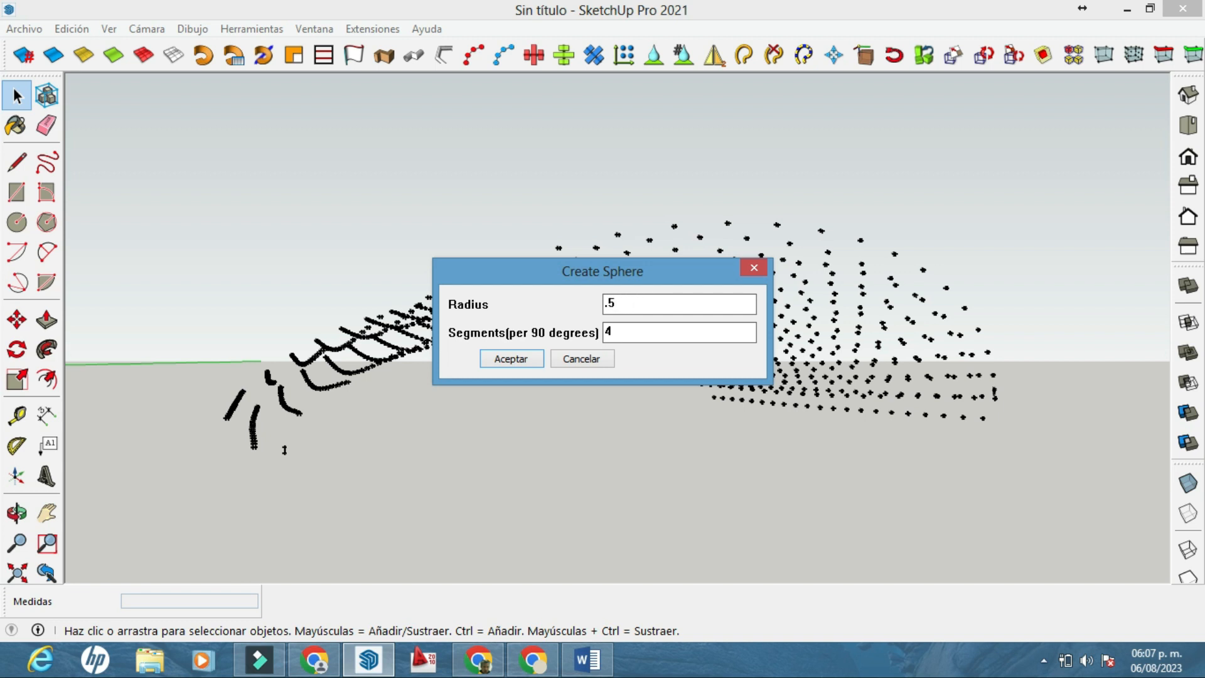
click(510, 360)
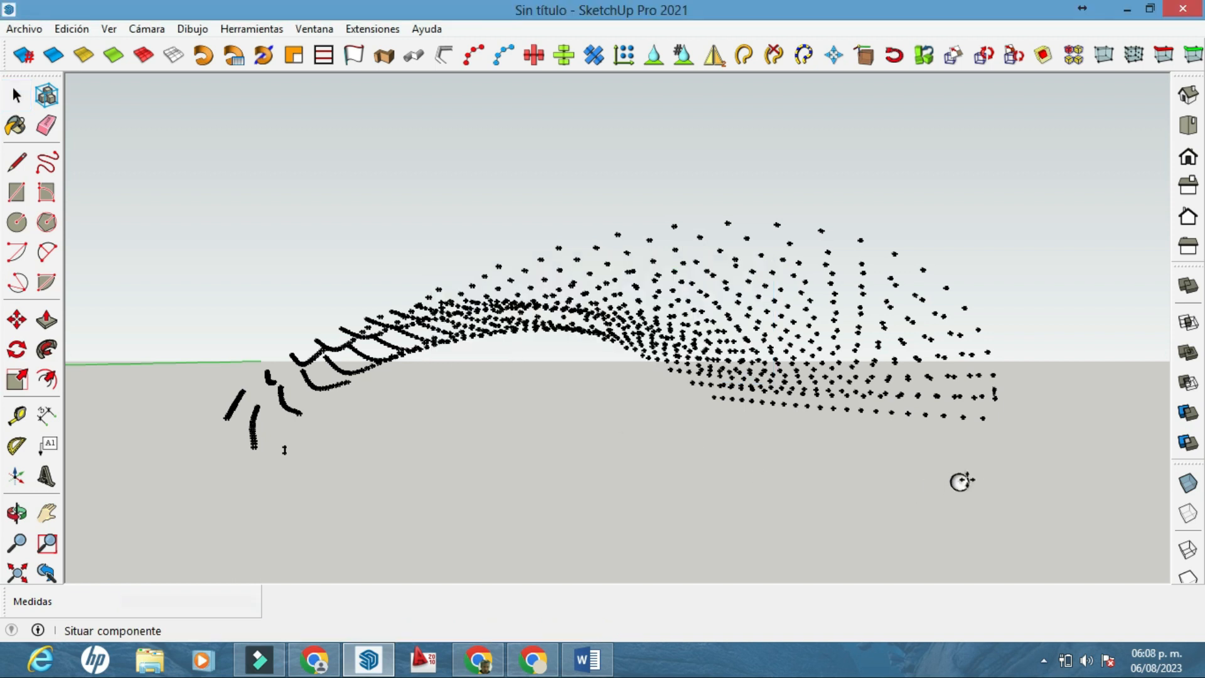
Place the sphere component on open ground just beyond the end of the vertex point cloud
middle_drag(1033, 459, 1004, 529)
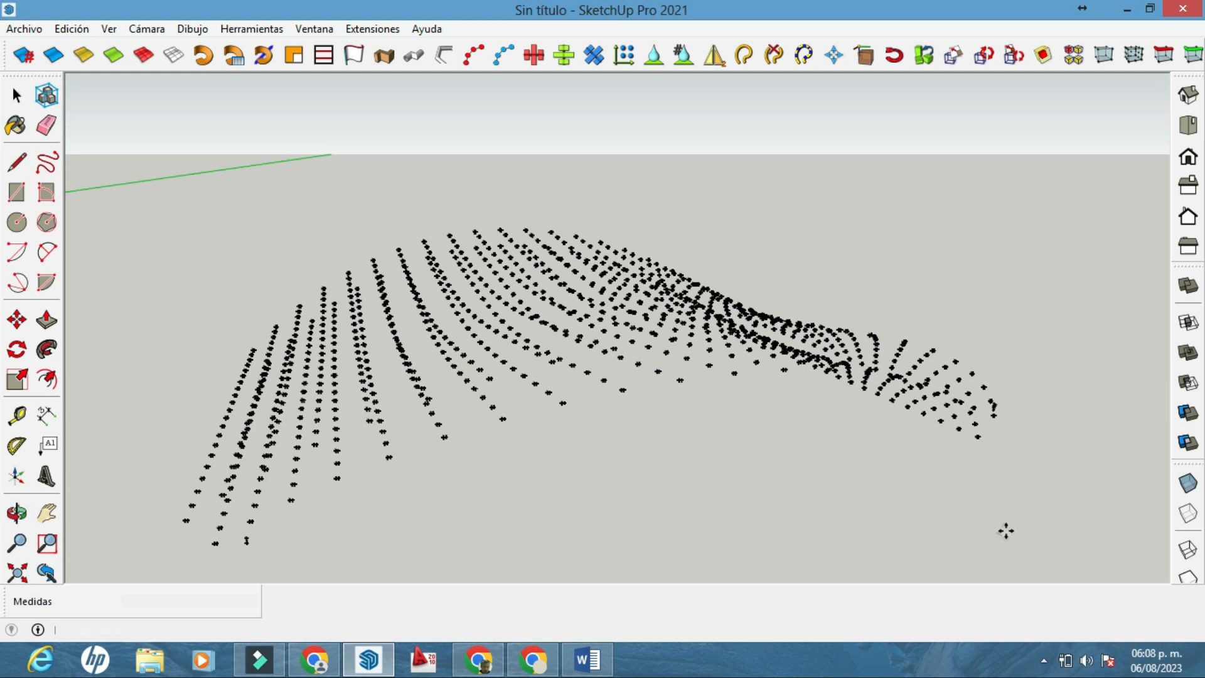
click(1004, 497)
scroll(1017, 530, up, 2)
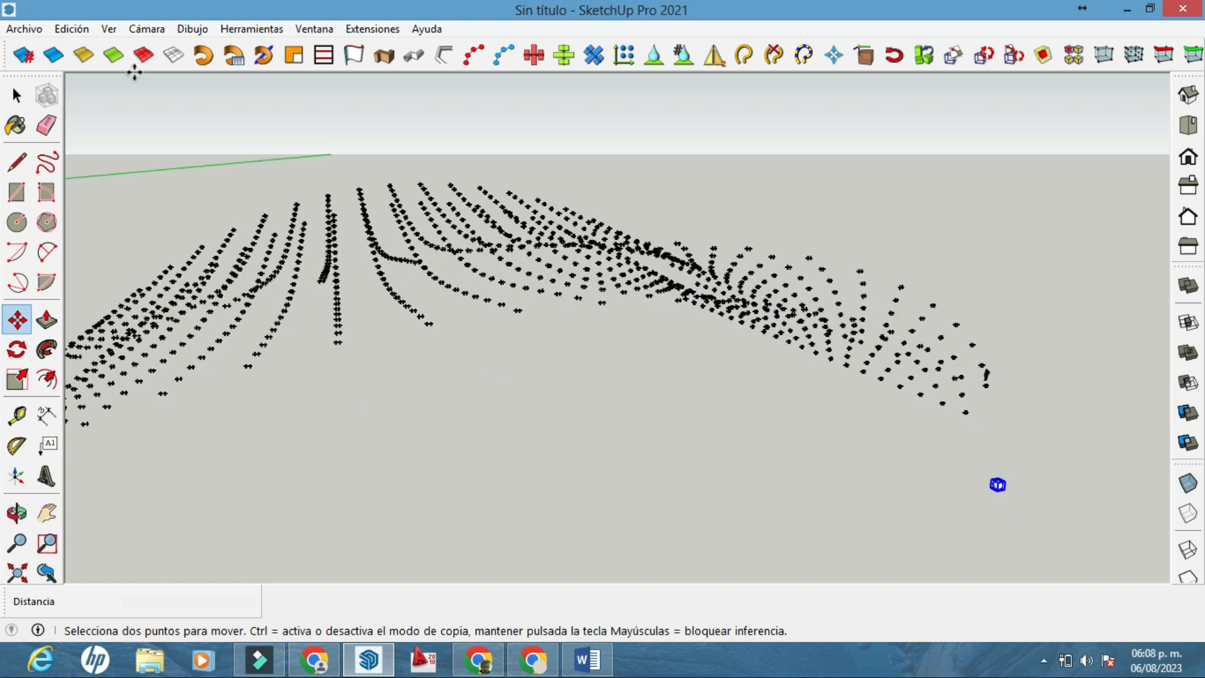
click(17, 97)
middle_drag(945, 377, 1022, 504)
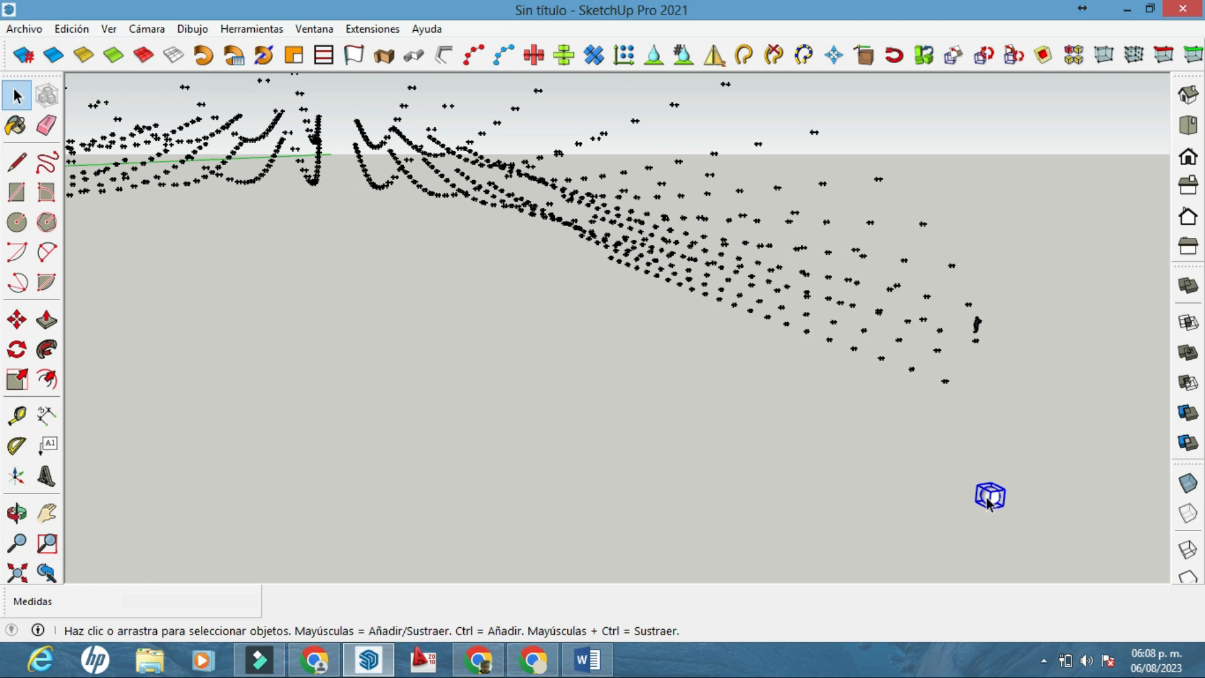
scroll(782, 210, down, 3)
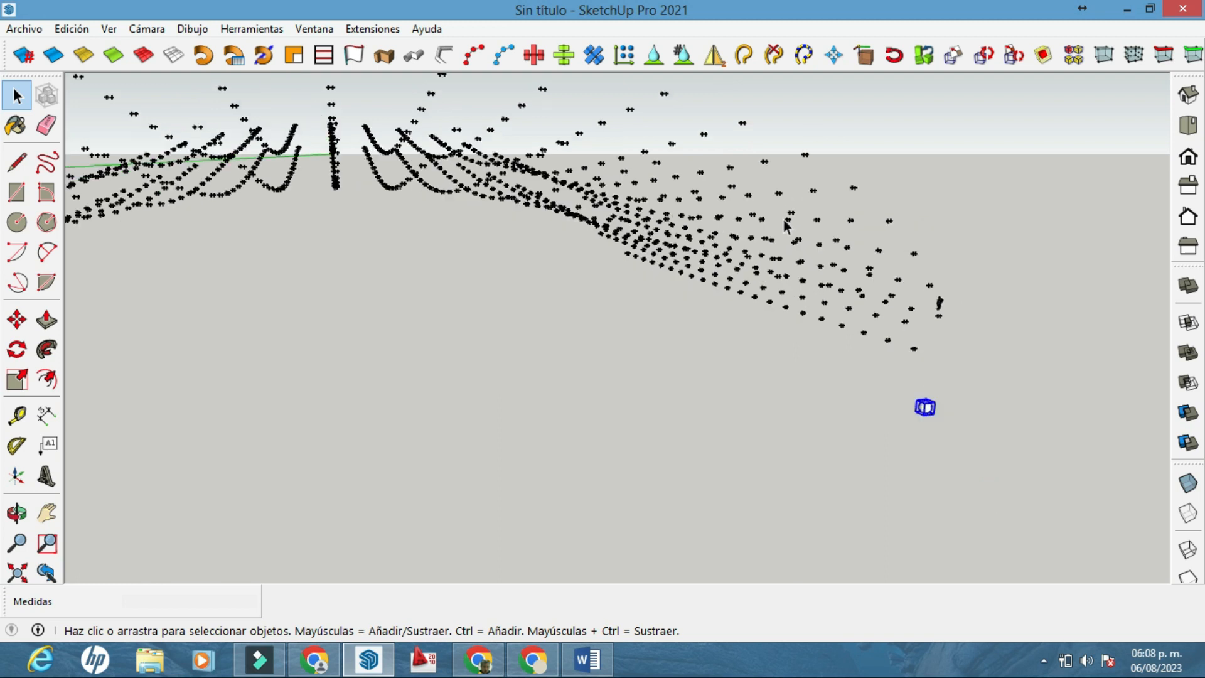
scroll(502, 184, down, 2)
middle_drag(418, 213, 688, 336)
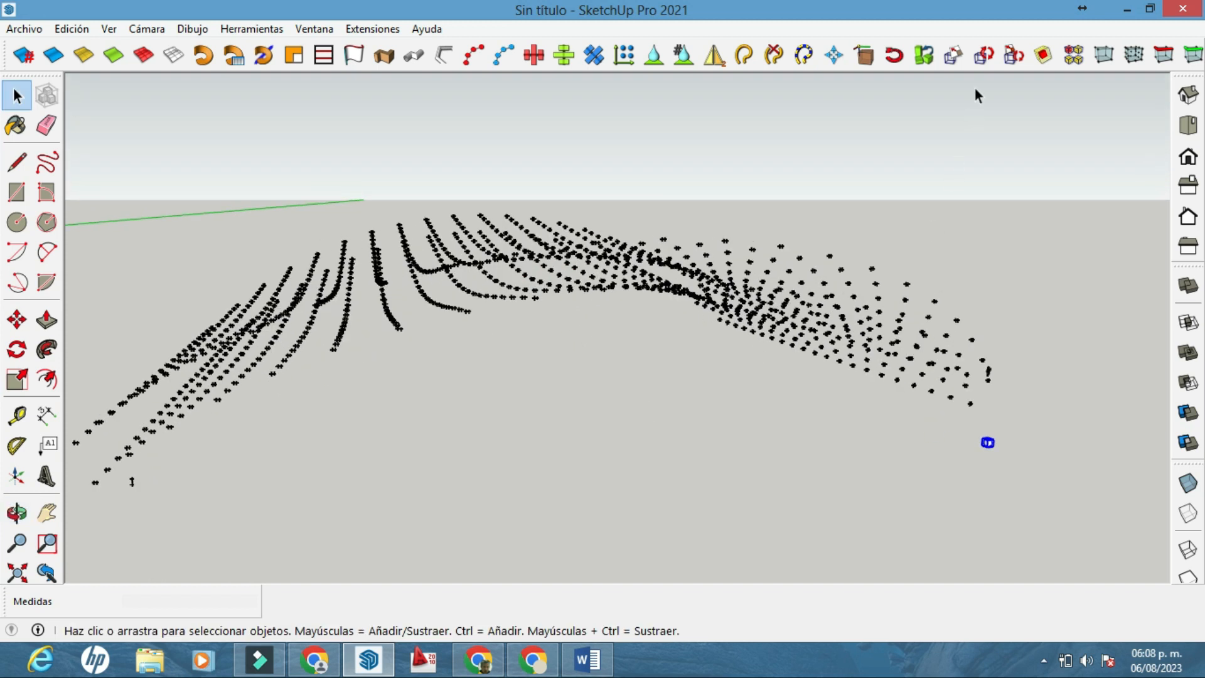
Undock the modelling extension's toolbar and float it above the model so that its remaining tools can be reached
drag(9, 69, 31, 146)
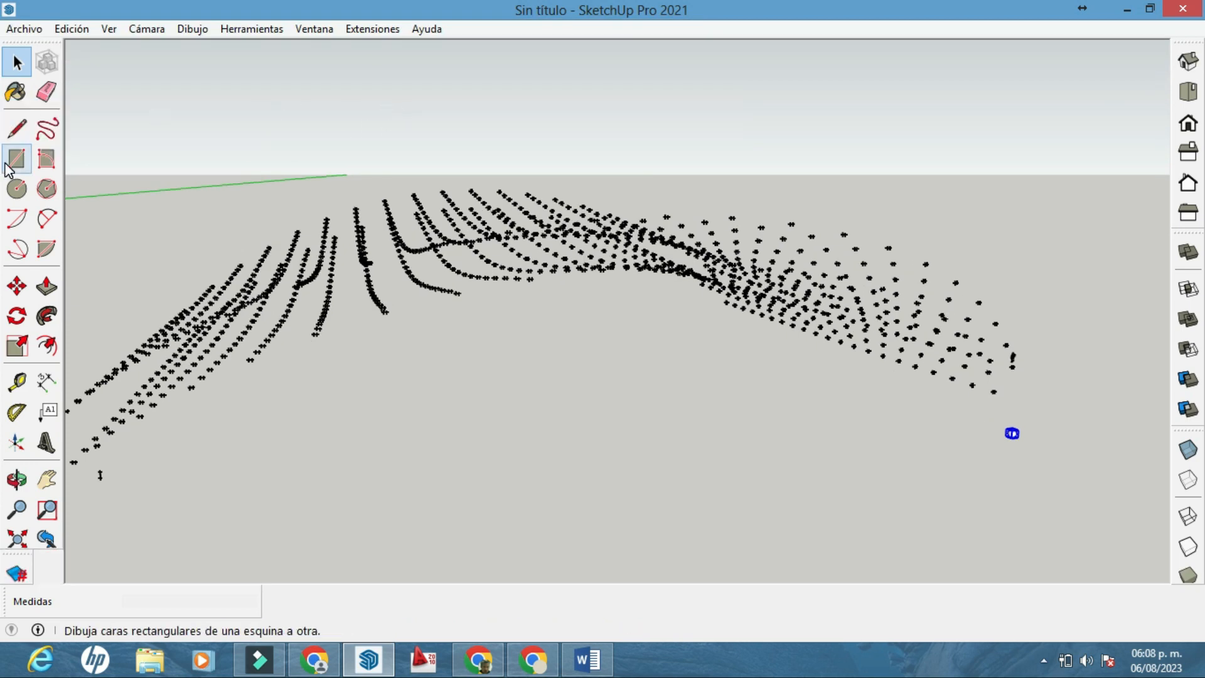
right_click(47, 128)
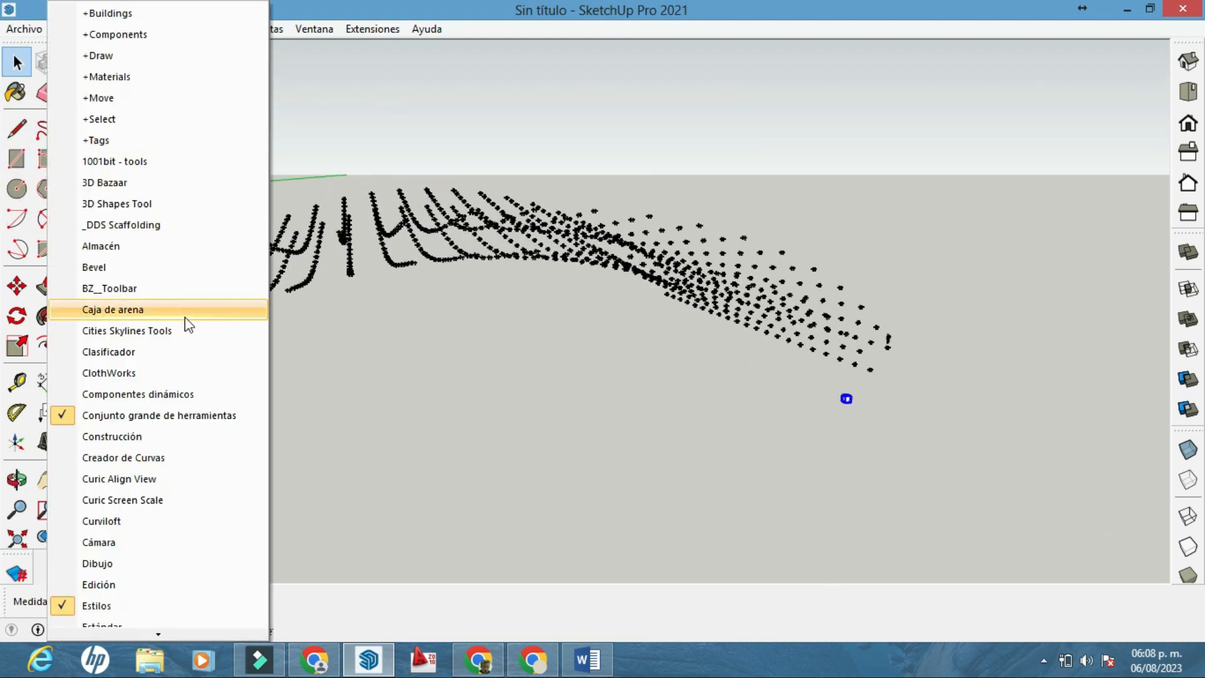
scroll(183, 396, down, 4)
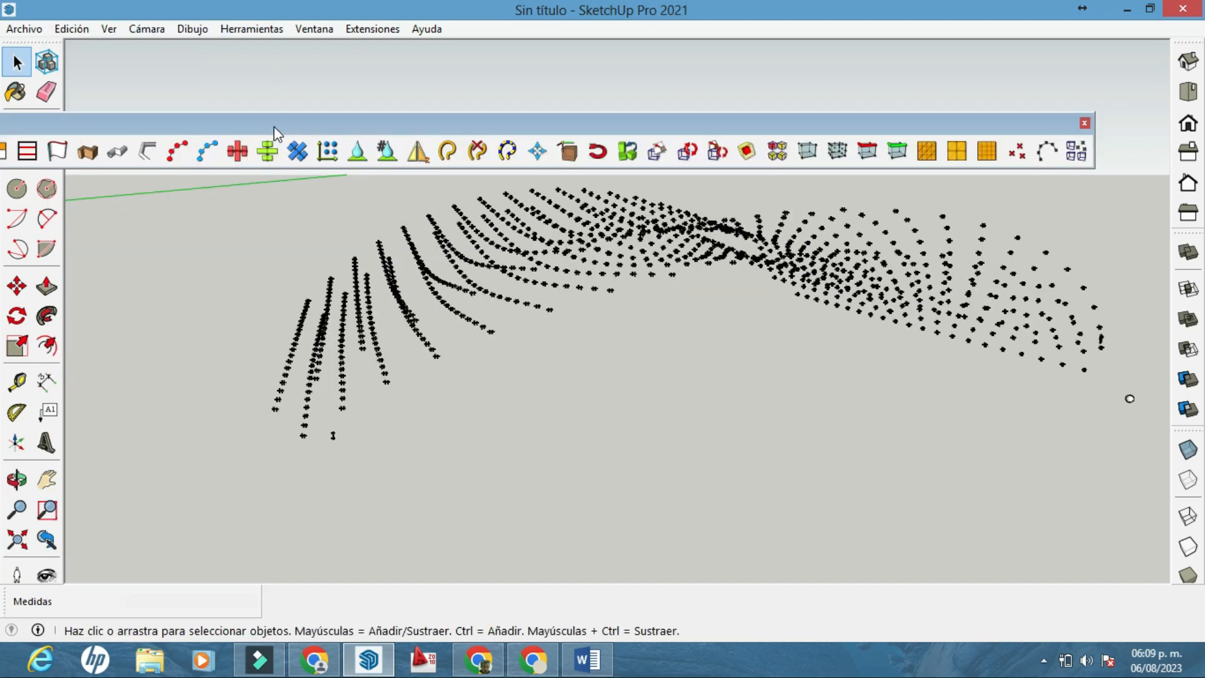
drag(274, 126, 988, 49)
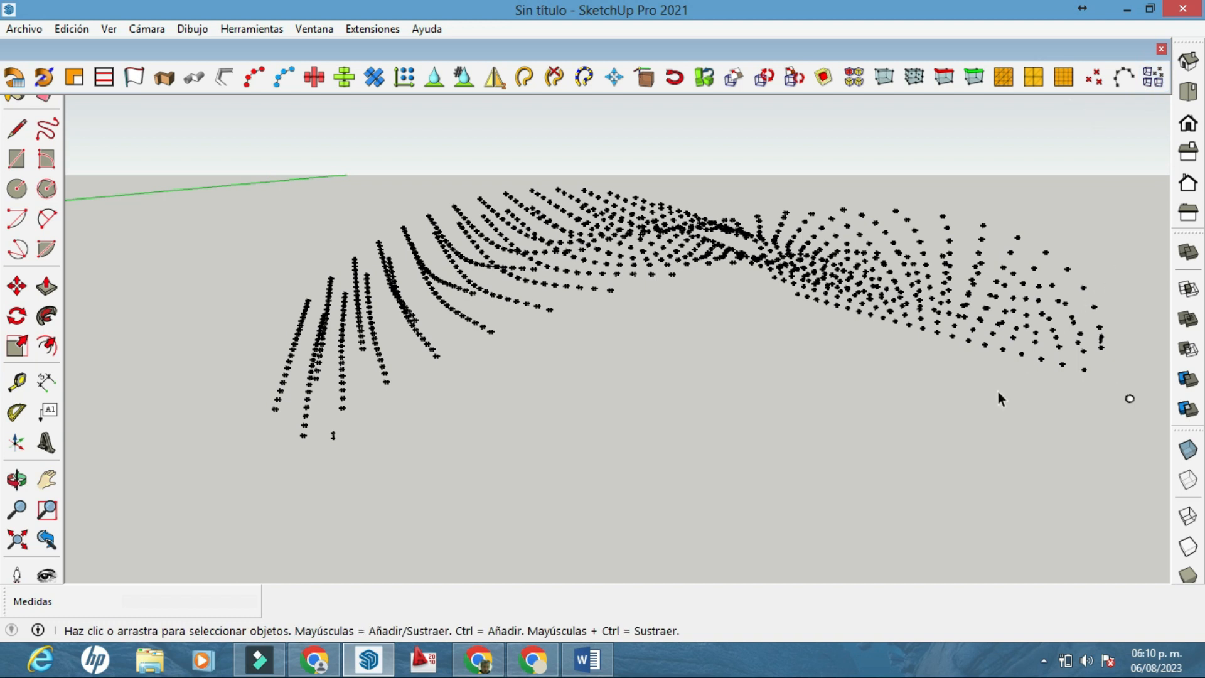
click(1044, 664)
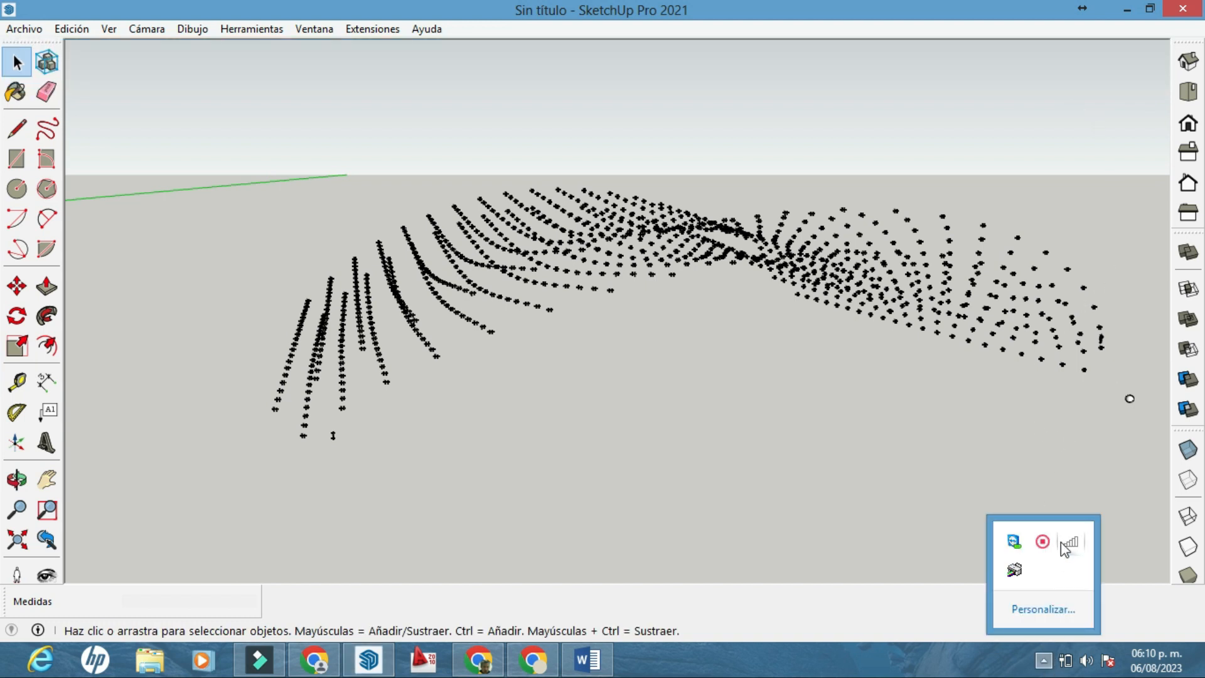
click(1045, 544)
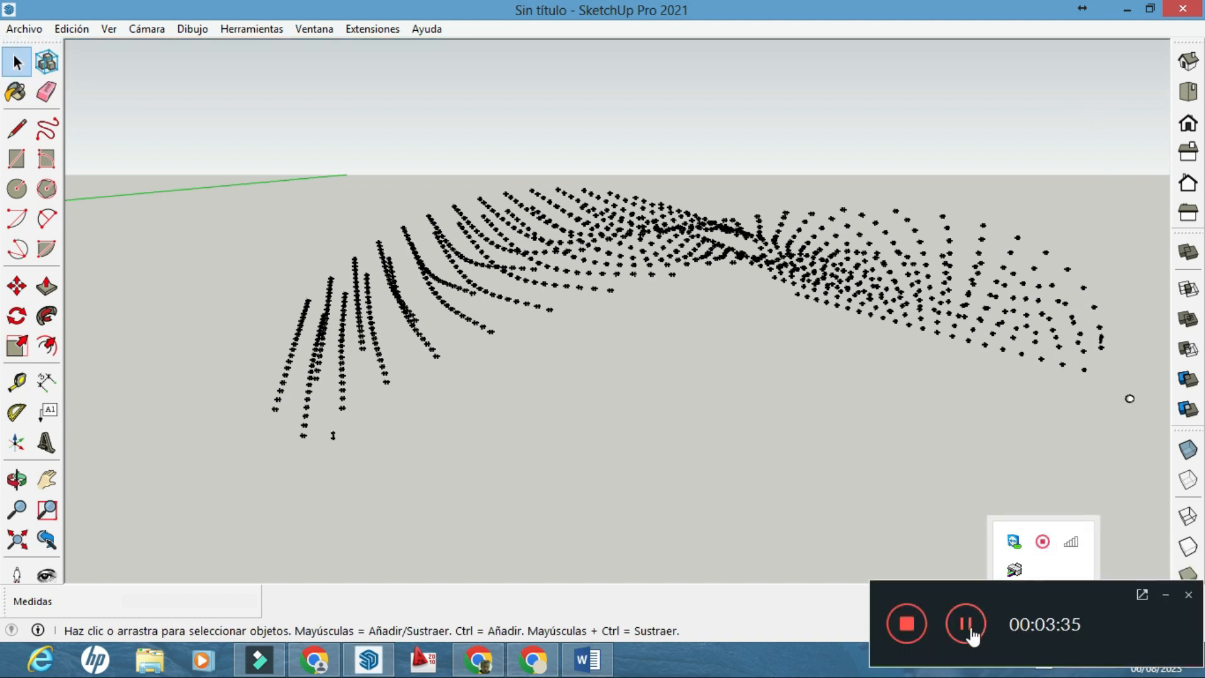
click(1015, 526)
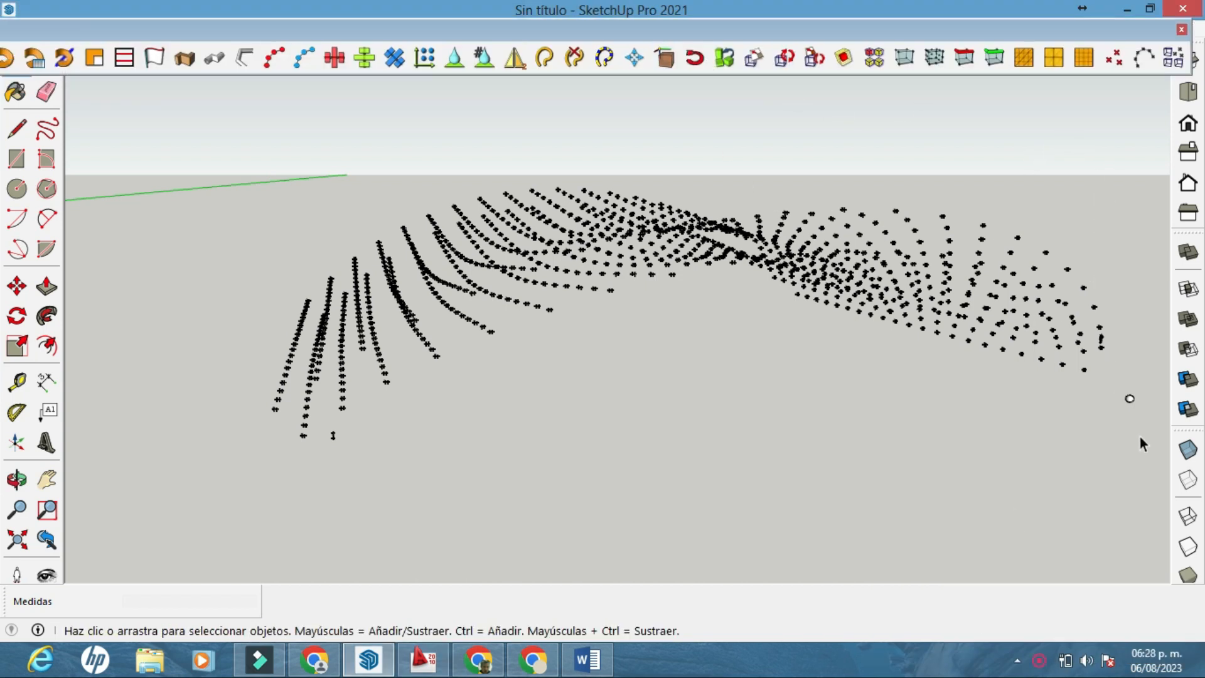
Select the entire vertex point cloud together with the sphere component and place a copy of the sphere at every point
drag(1151, 426, 1108, 384)
click(1188, 152)
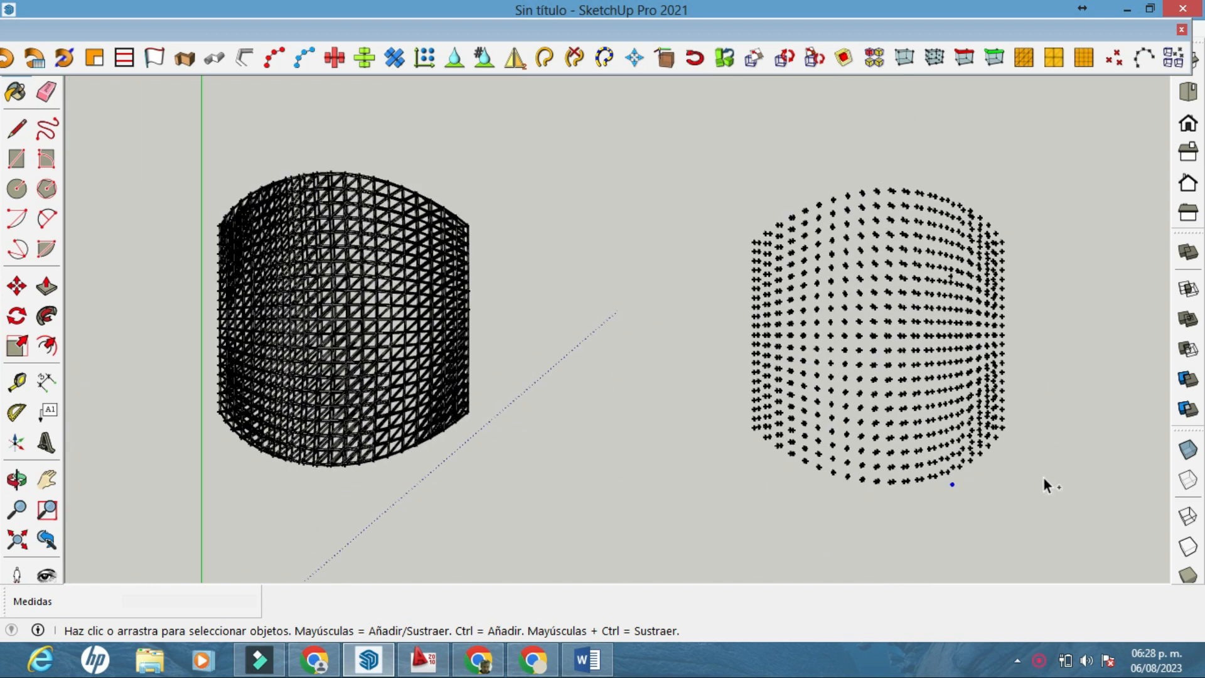
drag(1043, 530, 706, 183)
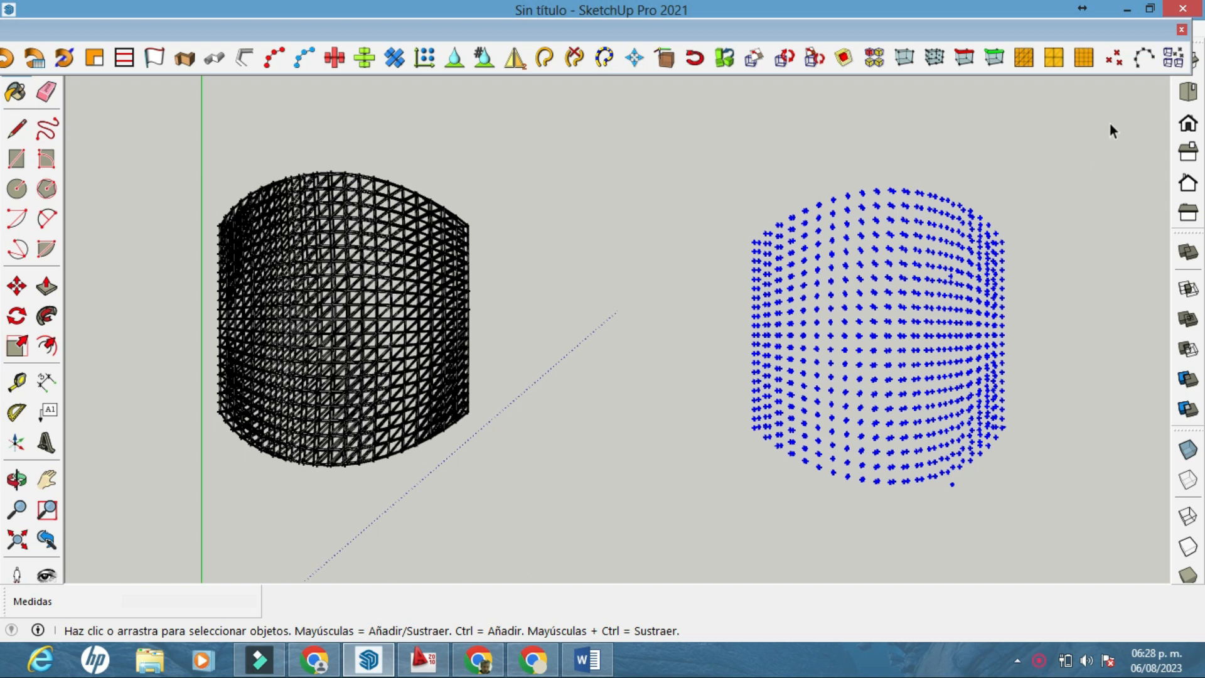
click(1190, 128)
mouse_move(872, 352)
middle_down()
mouse_move(898, 339)
mouse_move(850, 334)
mouse_move(890, 347)
middle_up()
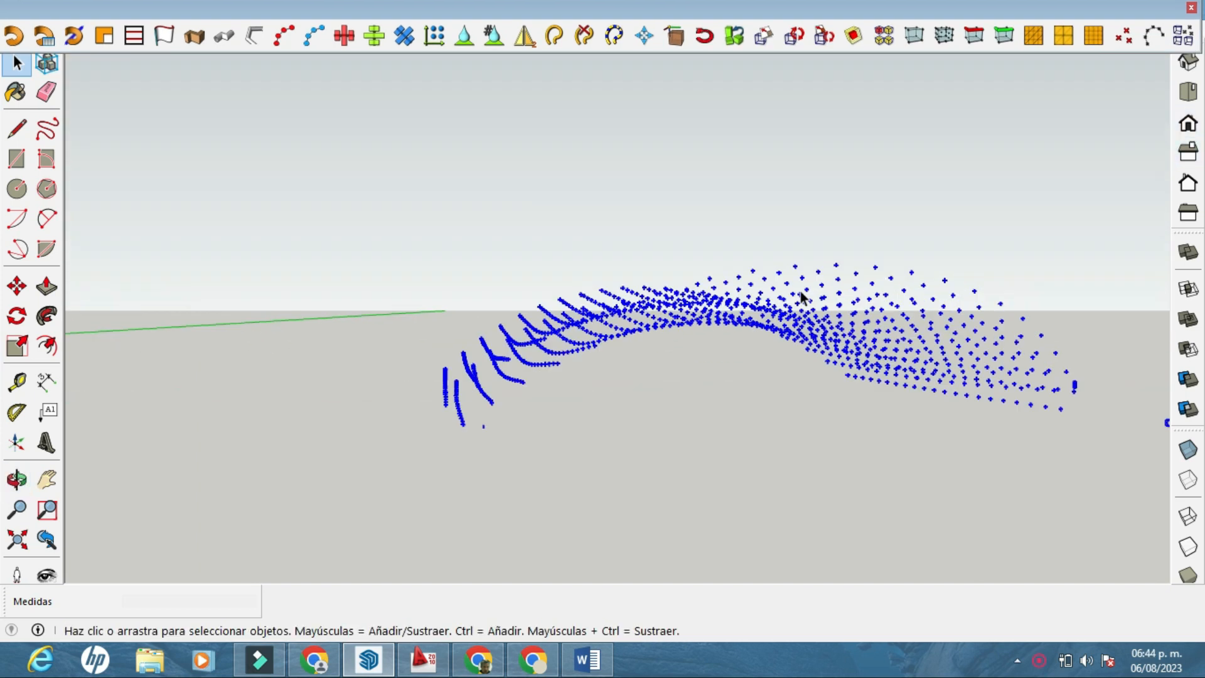
middle_drag(802, 295, 646, 275)
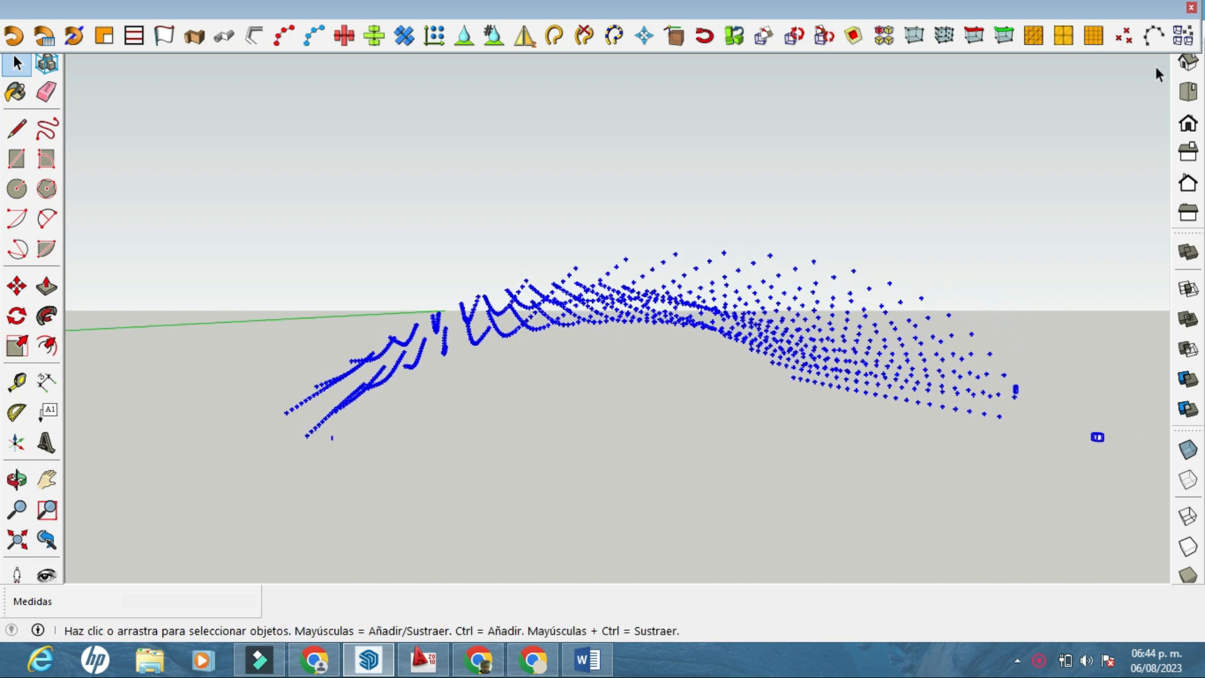
click(1187, 37)
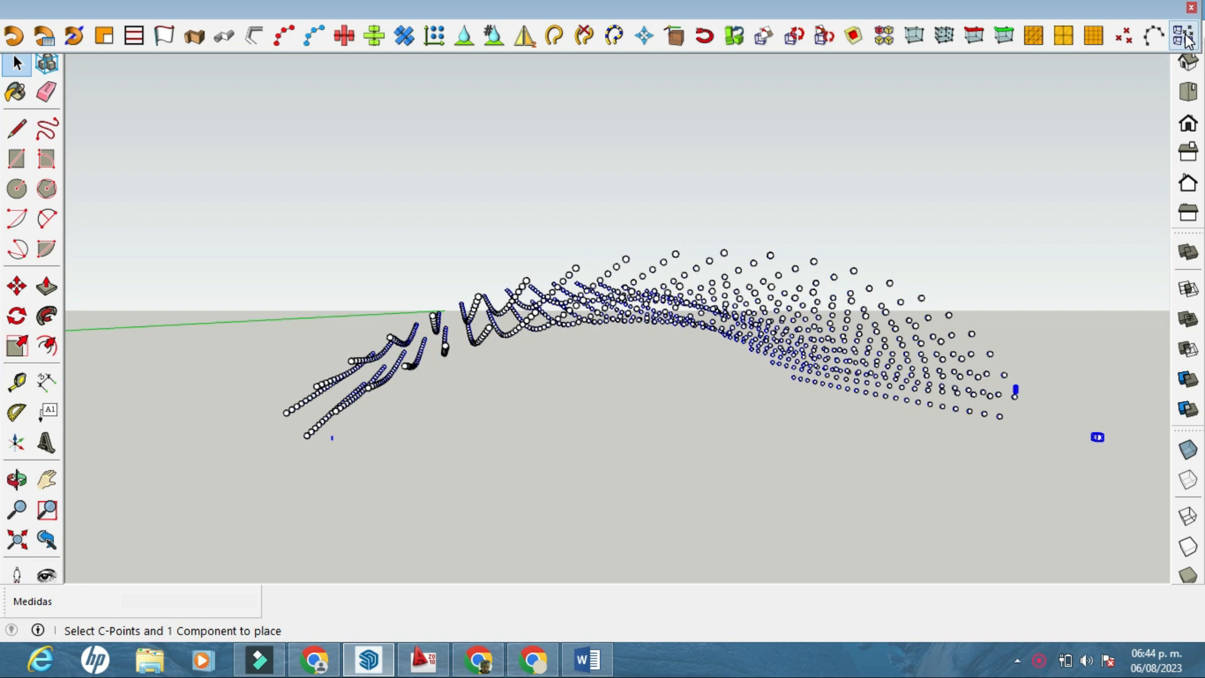
Clear the selection and delete the human scale figure standing beside the sphere nodes
middle_drag(1000, 382, 898, 416)
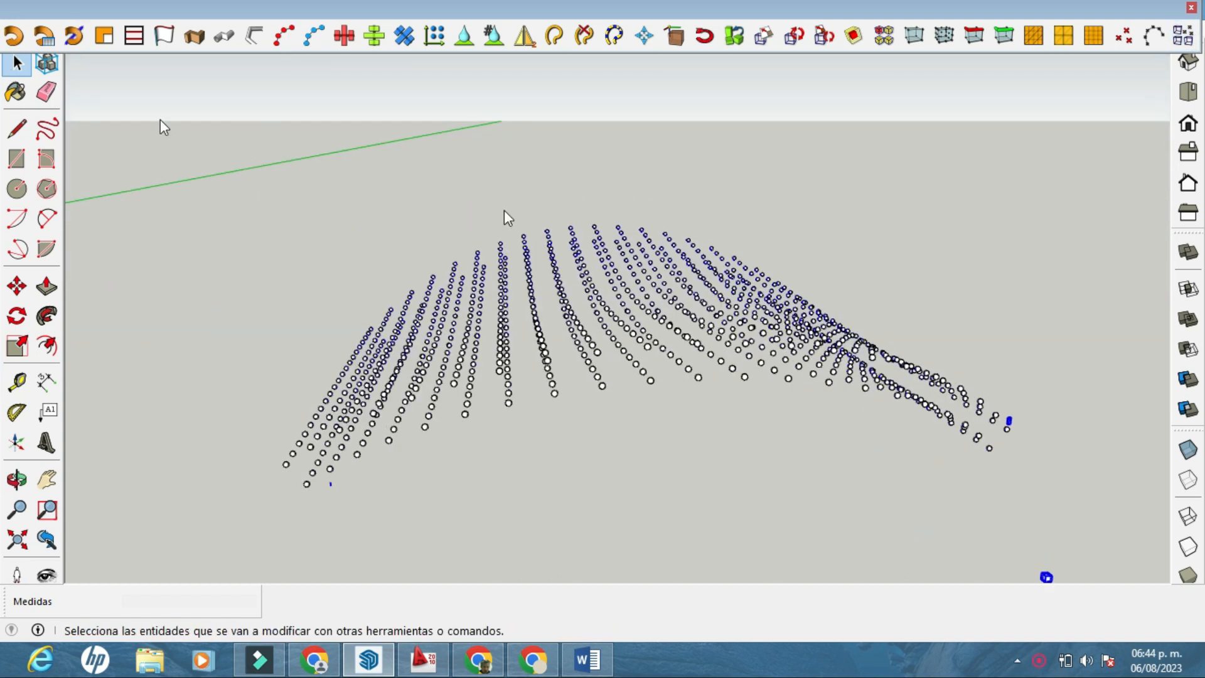
click(1055, 494)
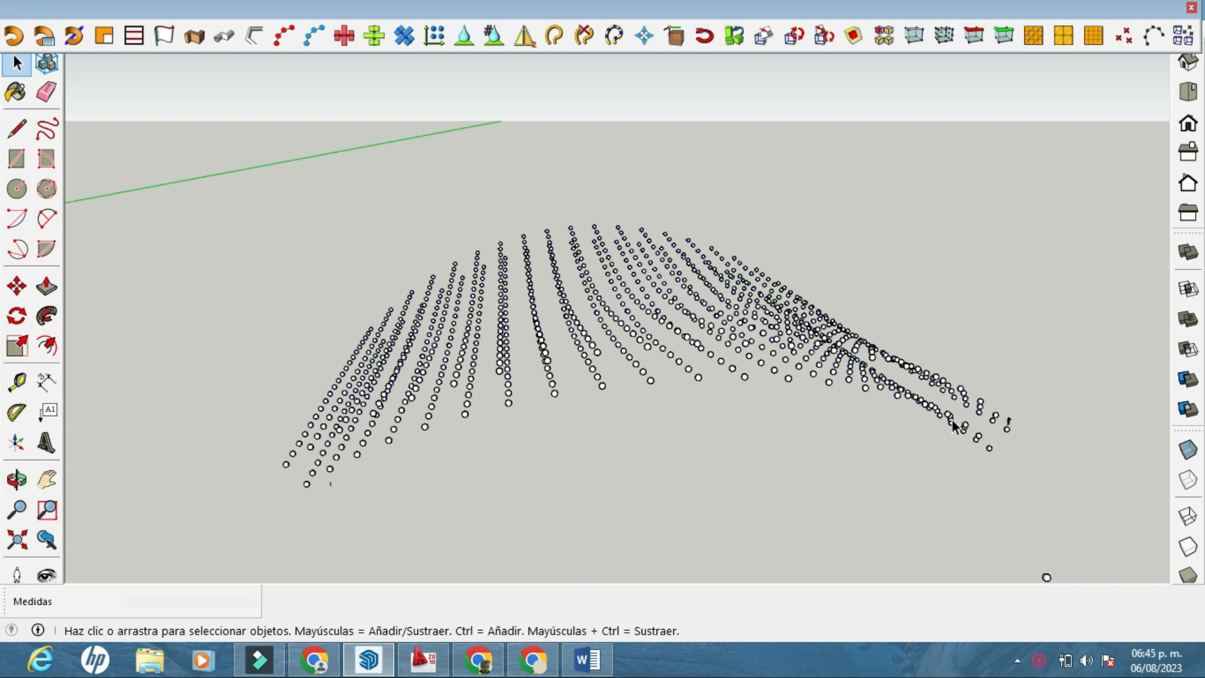
scroll(864, 397, up, 3)
middle_drag(871, 388, 773, 393)
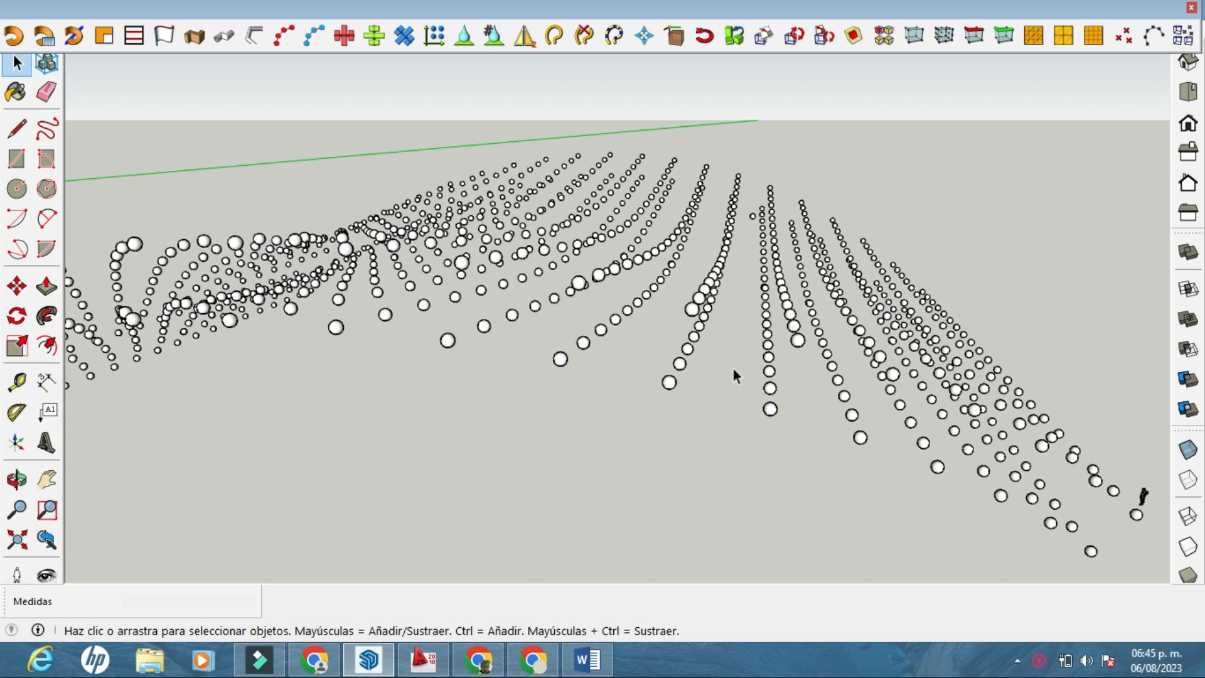
mouse_move(834, 246)
middle_down()
mouse_move(875, 269)
mouse_move(761, 266)
mouse_move(769, 276)
middle_up()
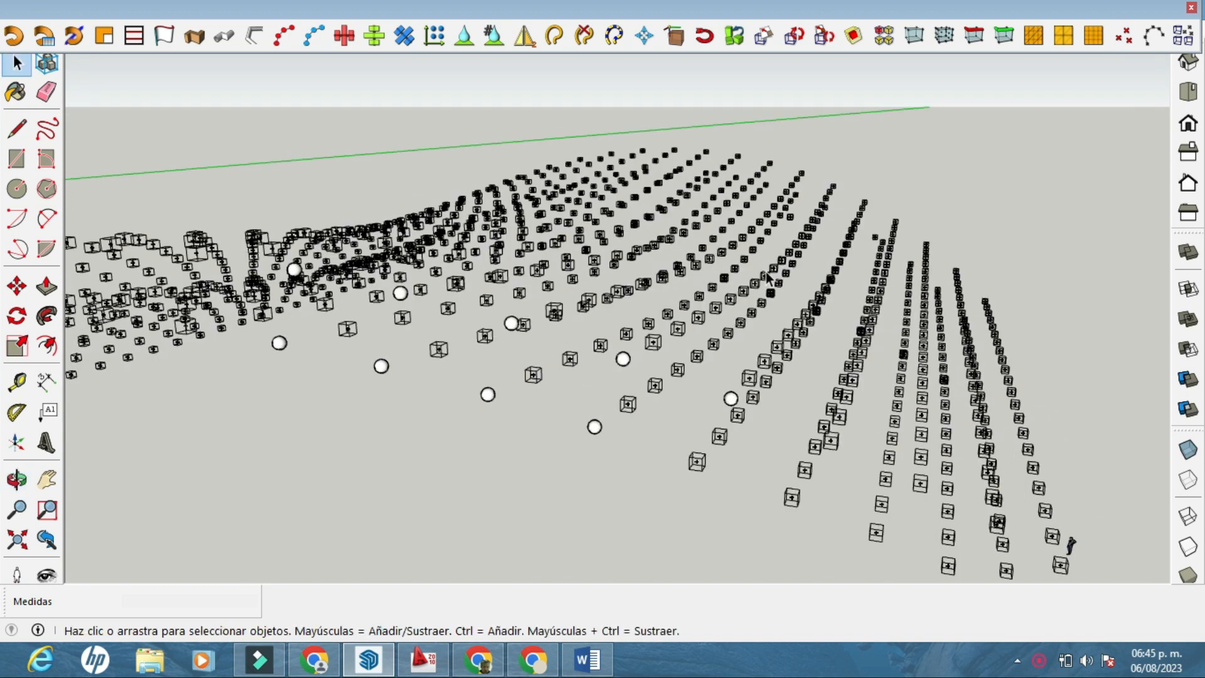
click(1073, 545)
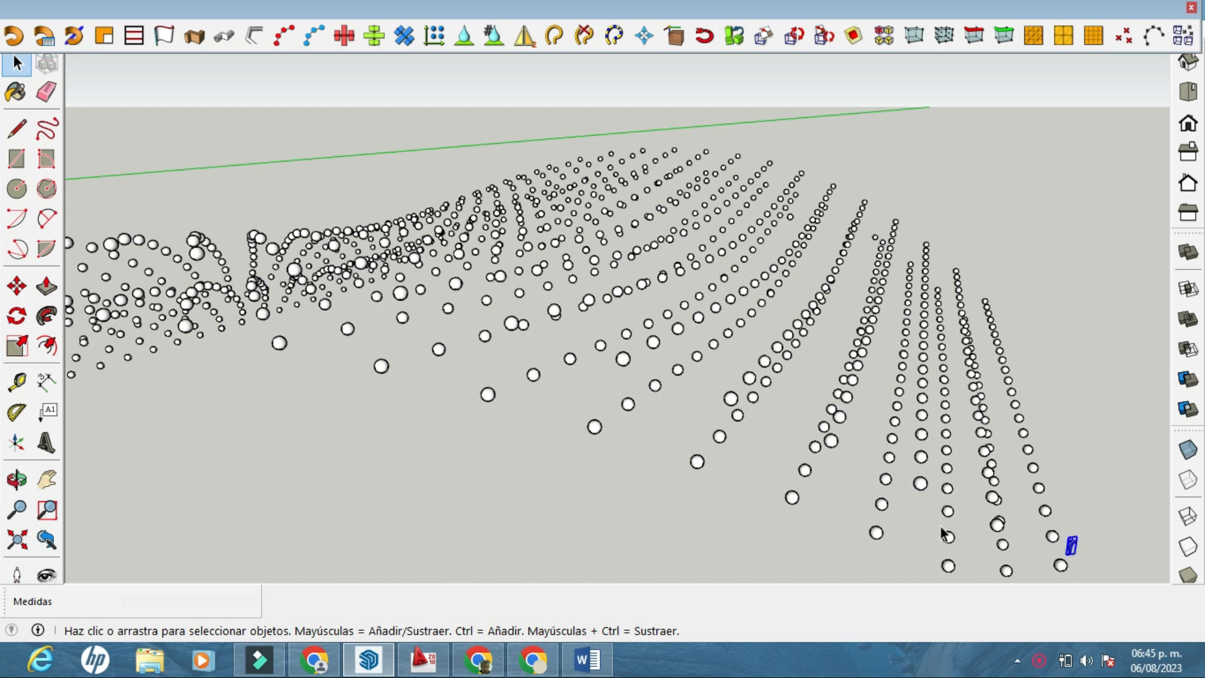
key(Delete)
Open one sphere component for editing, select its geometry to check that all nodes are linked copies, and close it
middle_drag(678, 330, 909, 344)
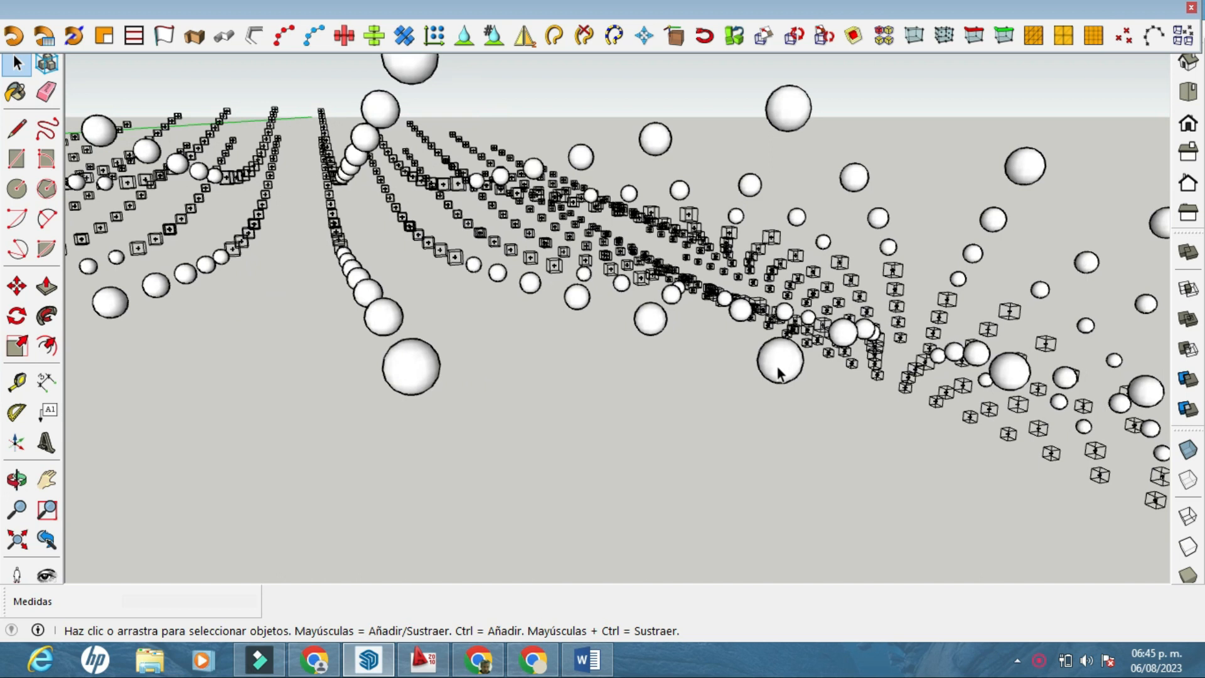
click(778, 372)
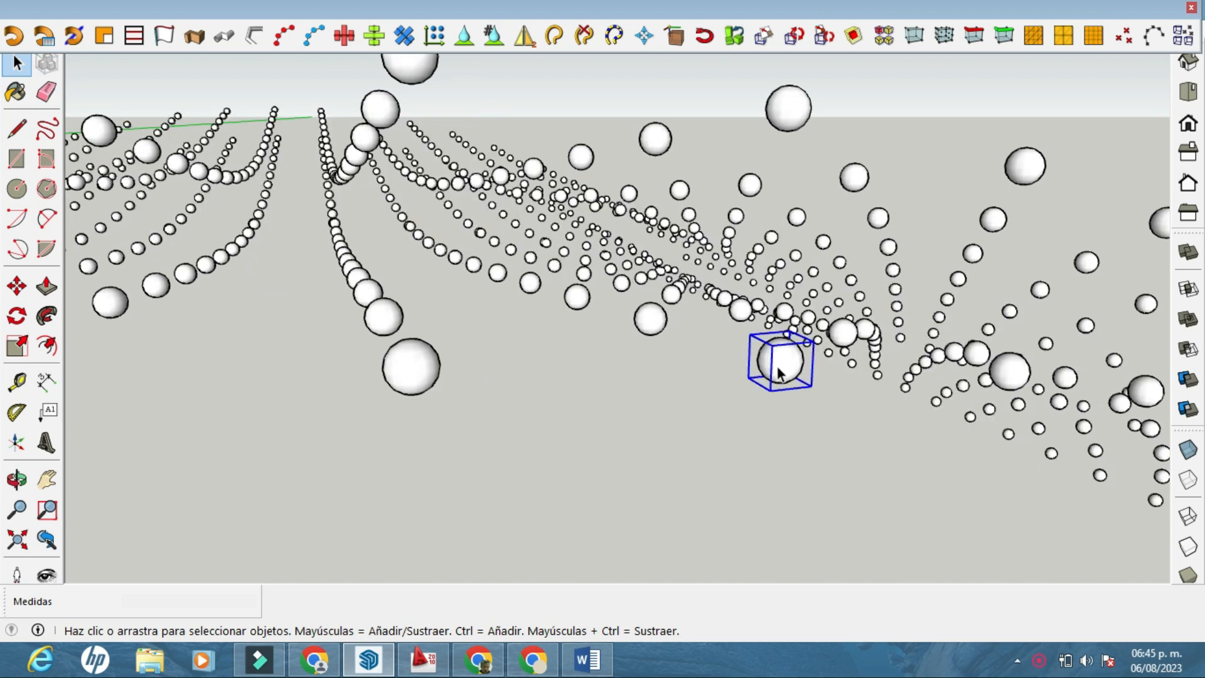
double_click(778, 371)
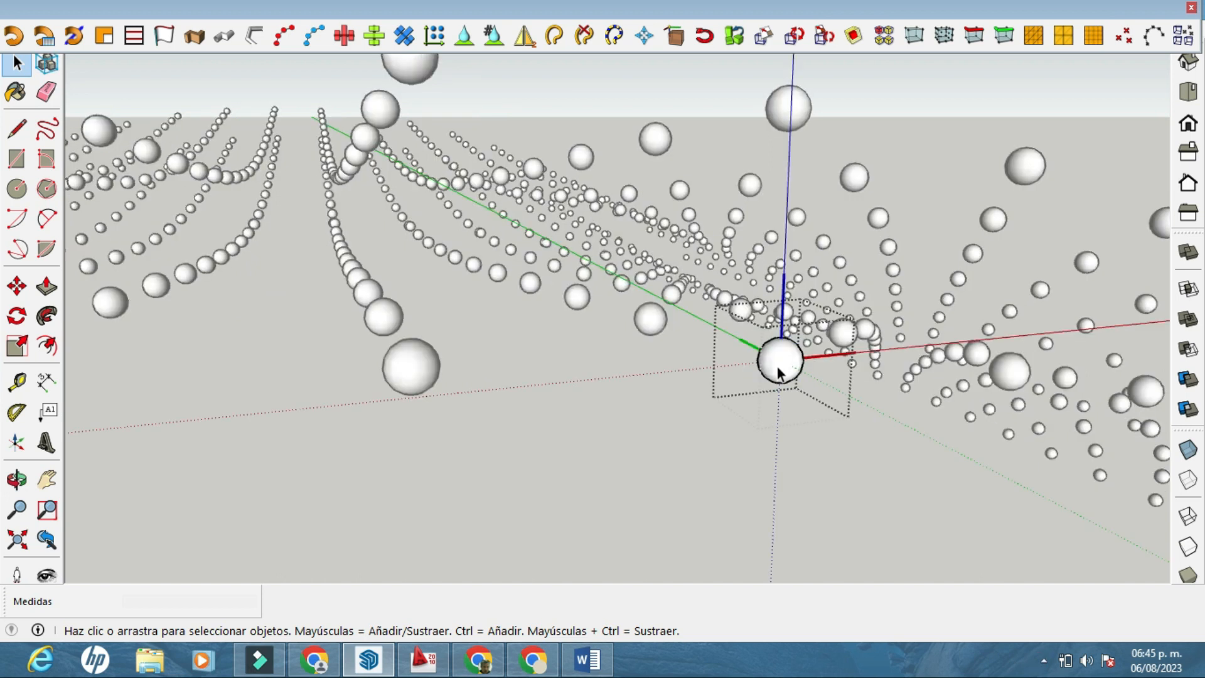
click(778, 371)
key(Escape)
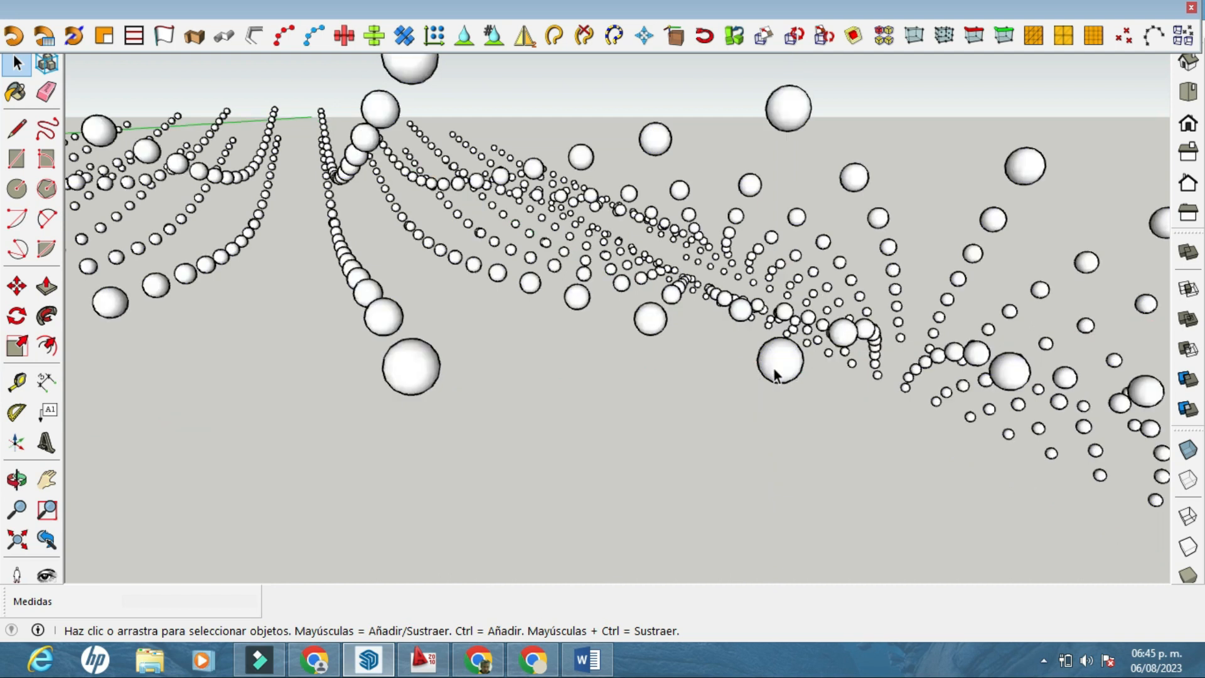
click(774, 371)
double_click(776, 373)
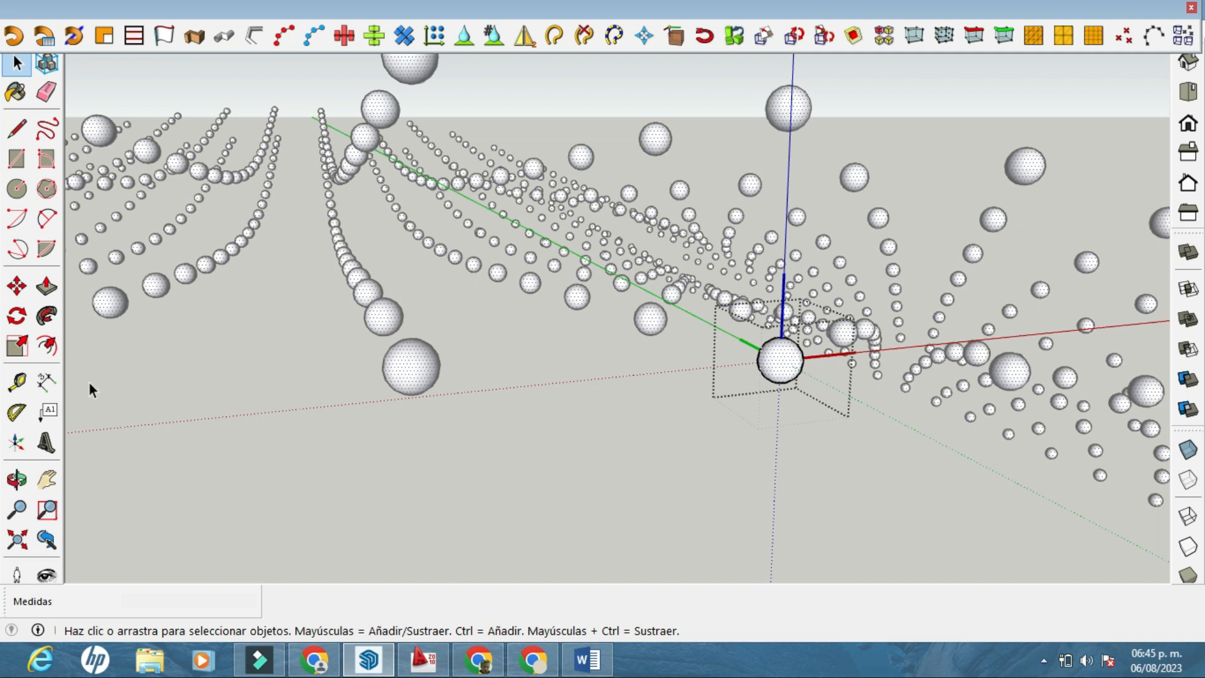
click(878, 109)
Select all placed sphere nodes and move them about 24 m along the red axis, using a corner sphere as base point
scroll(897, 258, down, 3)
scroll(897, 262, down, 3)
scroll(1055, 360, down, 5)
scroll(1070, 408, down, 2)
drag(1095, 422, 325, 152)
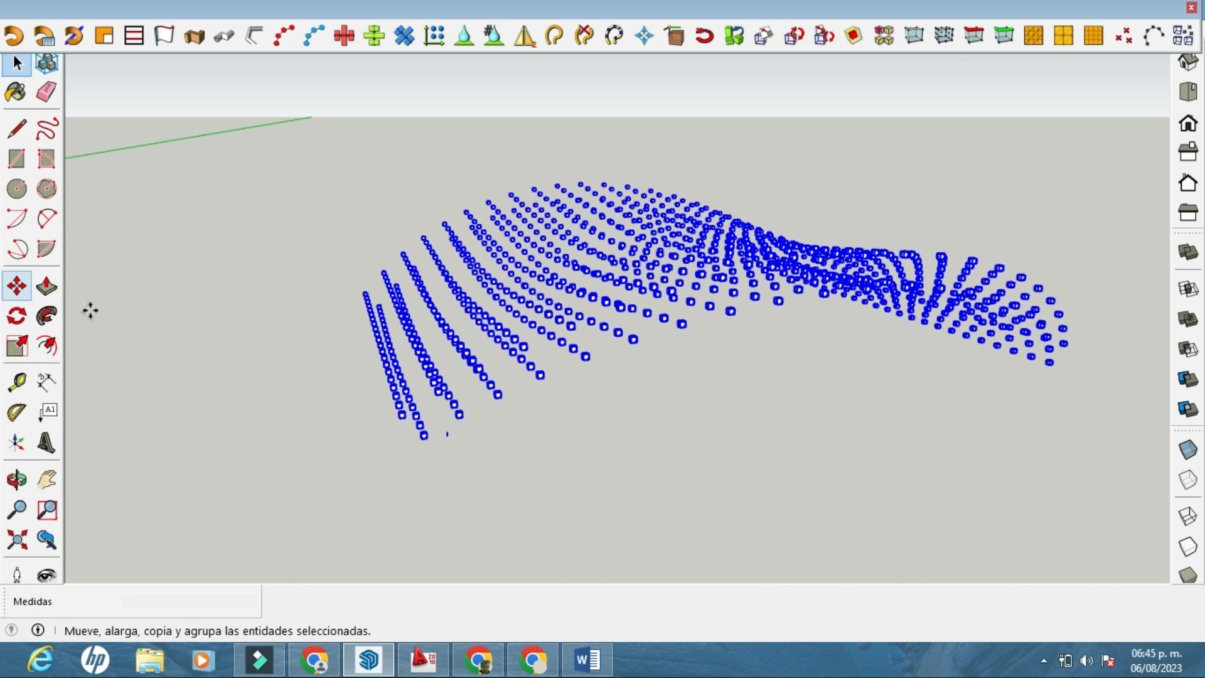
click(16, 286)
scroll(421, 416, up, 5)
click(420, 415)
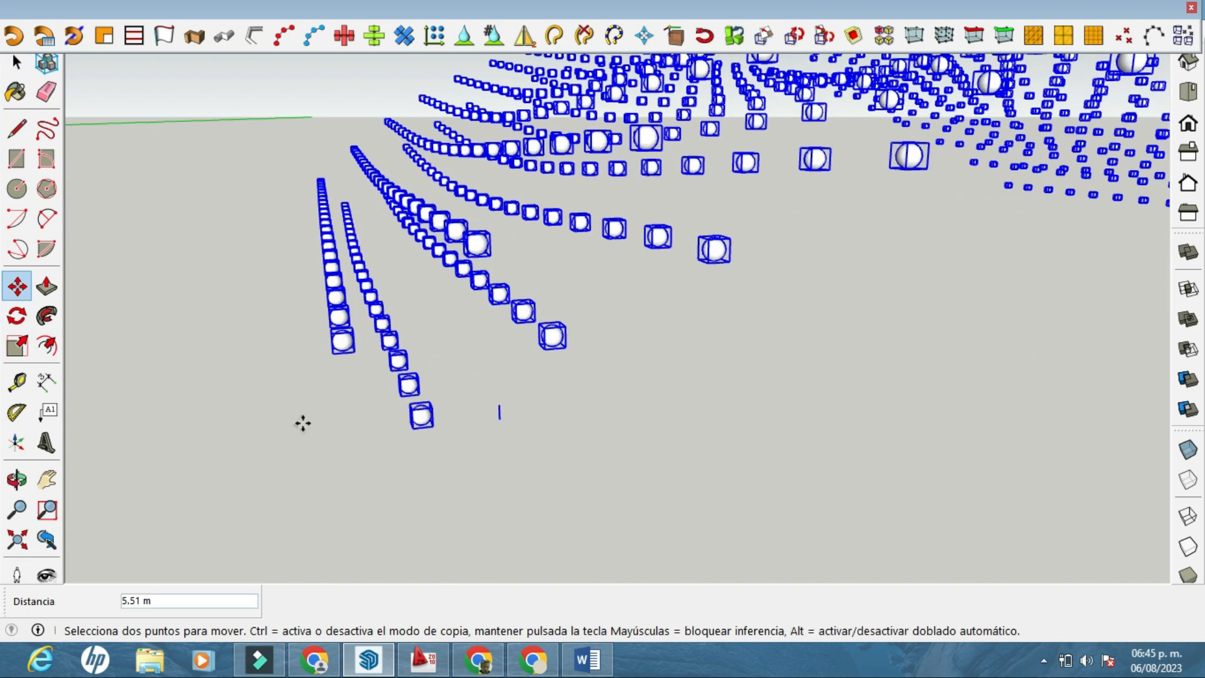
scroll(433, 433, down, 6)
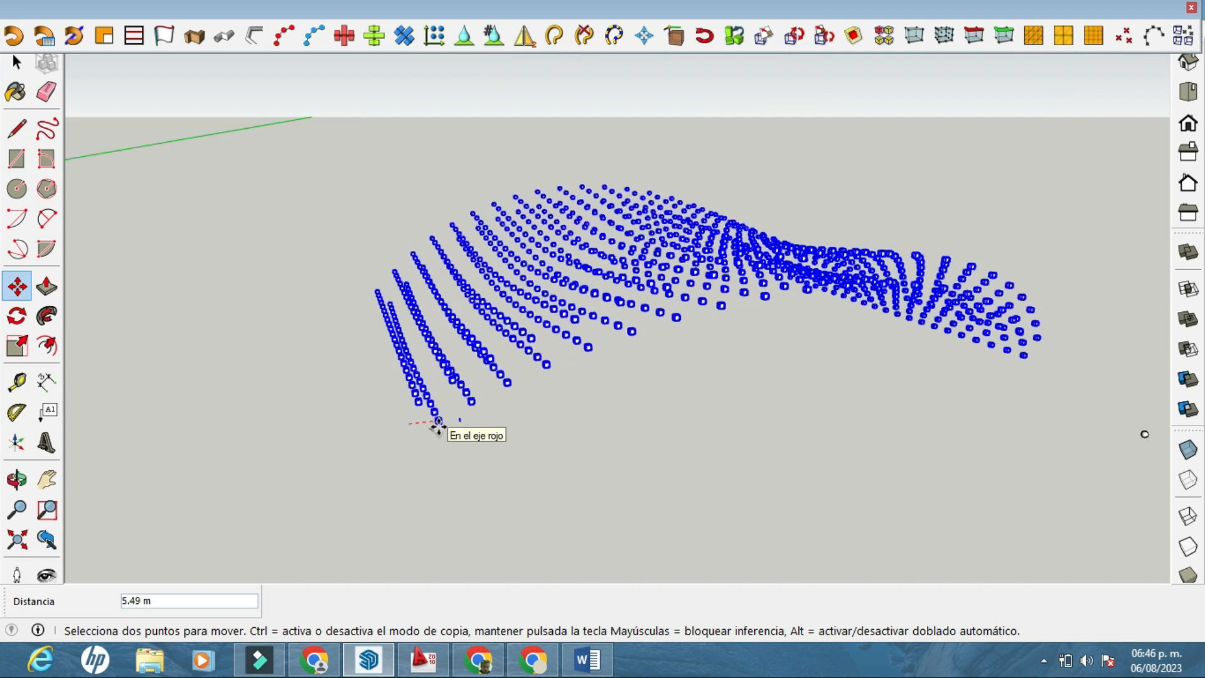
scroll(431, 427, down, 2)
click(302, 431)
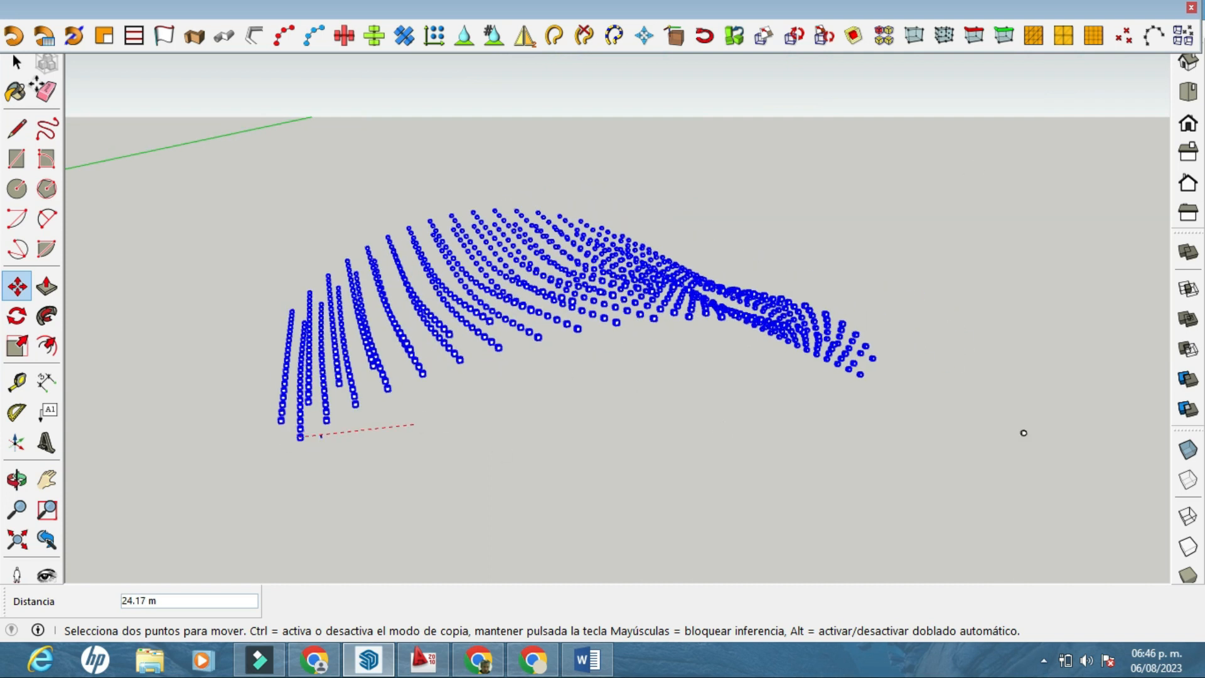
shift+middle_drag(302, 435, 863, 373)
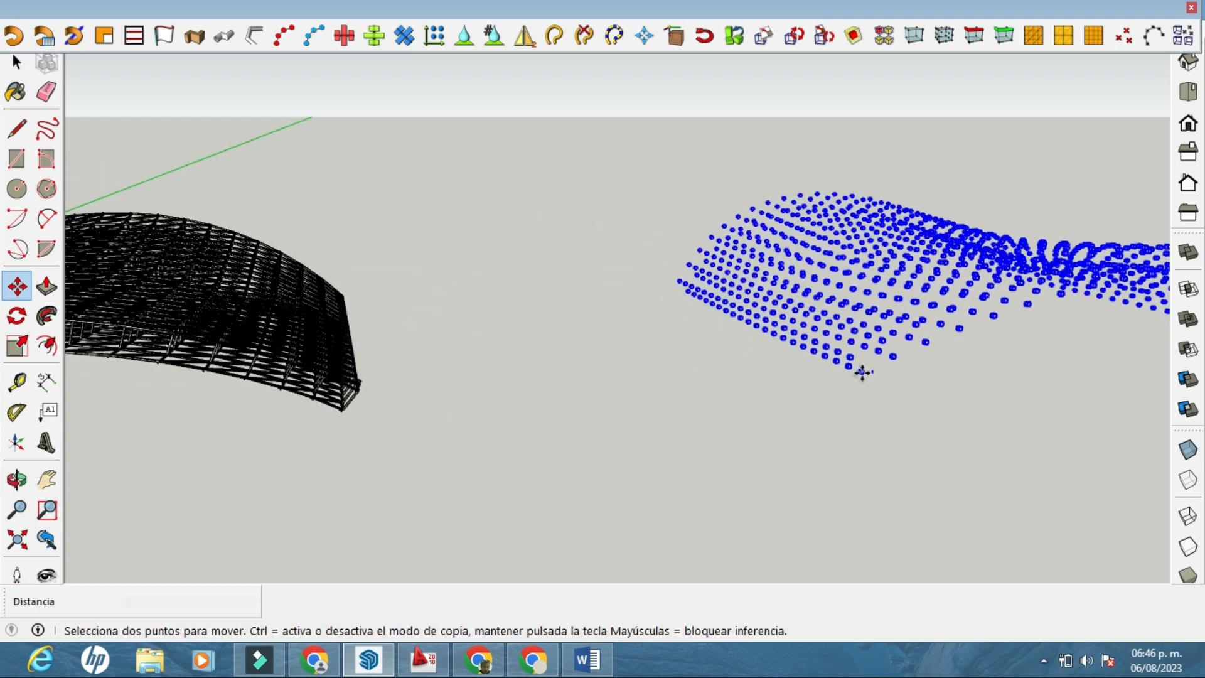
click(863, 373)
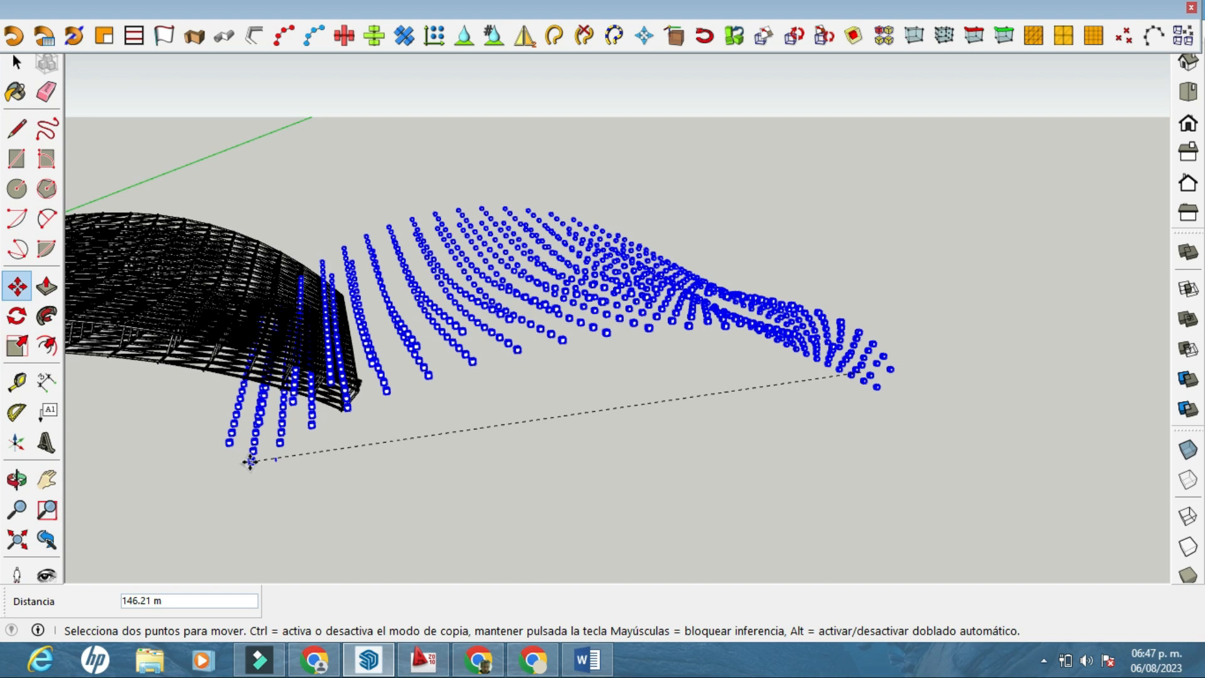
key(space)
shift+middle_drag(250, 464, 250, 399)
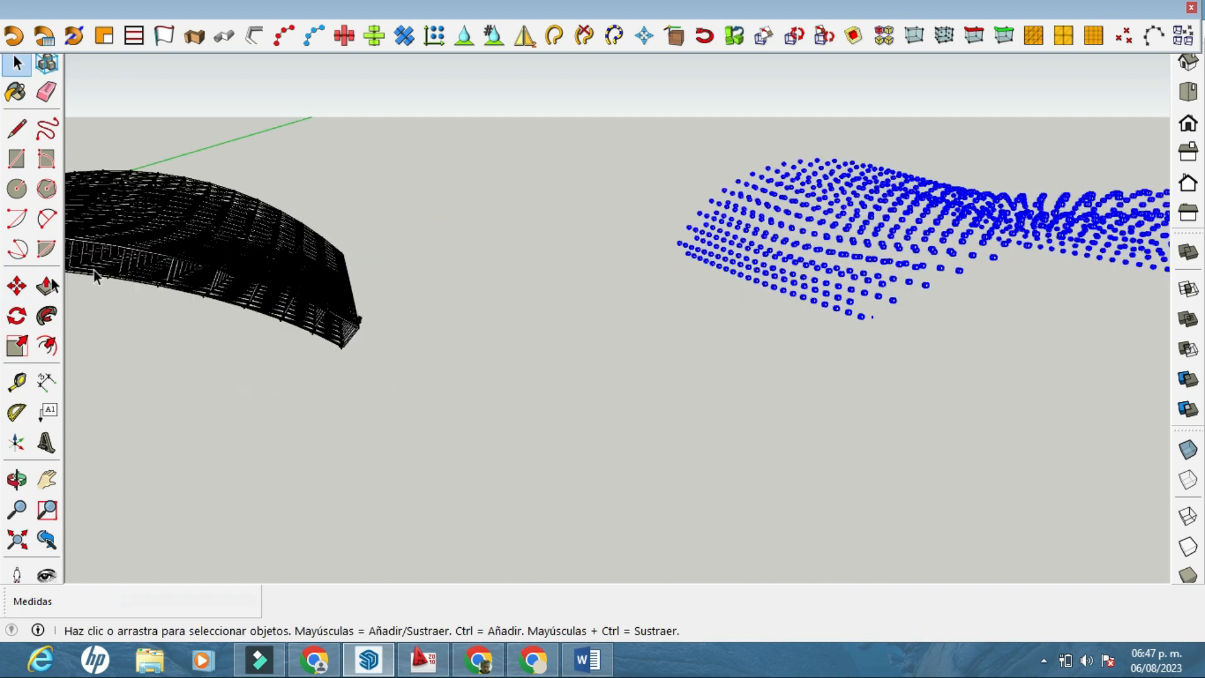
Move the selected sphere nodes from their corner sphere onto the matching corner of the tubular space frame
click(17, 287)
middle_drag(726, 370, 879, 364)
click(1063, 347)
click(256, 573)
middle_drag(328, 525, 1138, 487)
Shift the sphere nodes slightly so that the corner sphere is centred on the joint where the tubes meet
scroll(380, 370, up, 5)
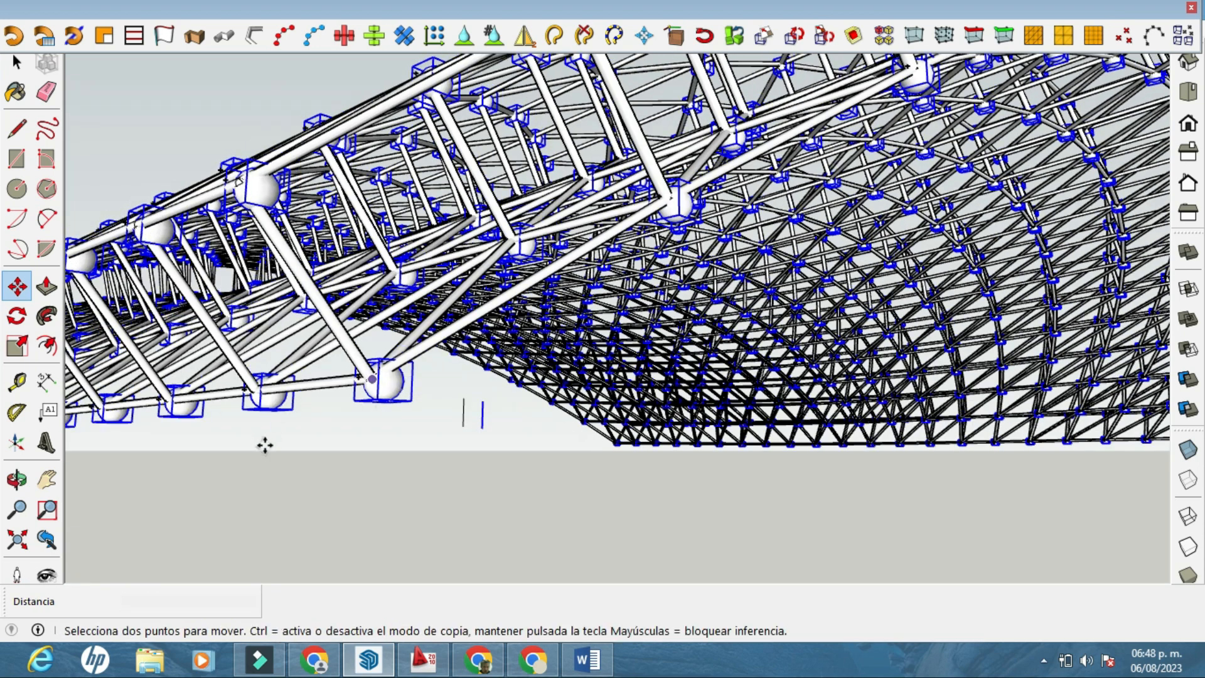
scroll(397, 397, up, 5)
scroll(608, 340, down, 5)
middle_drag(607, 339, 600, 295)
middle_drag(295, 452, 356, 401)
scroll(533, 294, up, 5)
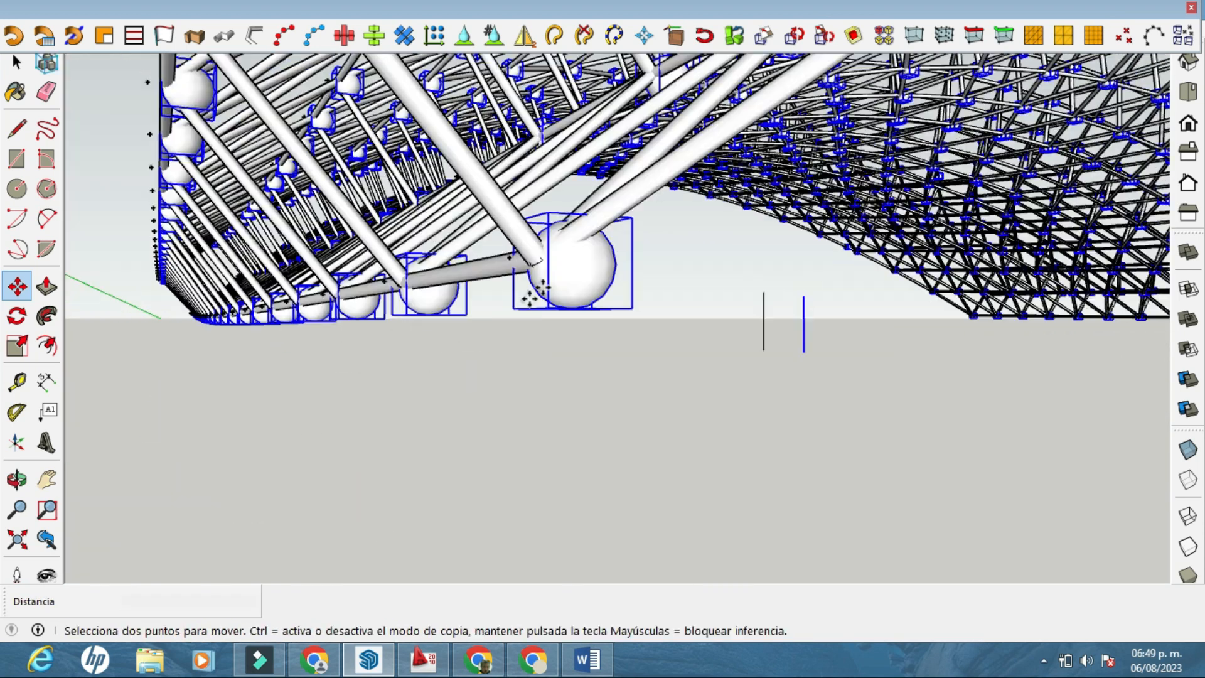
middle_drag(533, 293, 628, 308)
click(726, 175)
click(698, 176)
middle_drag(779, 351, 793, 376)
click(1044, 661)
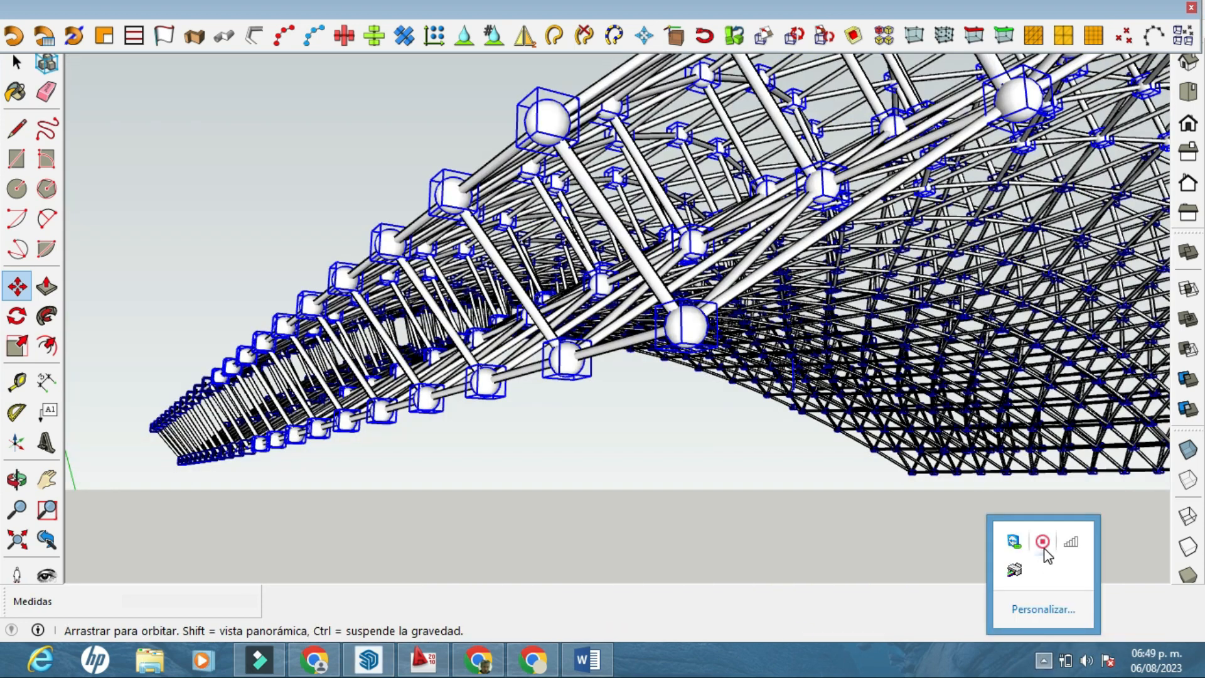
click(1044, 547)
click(977, 619)
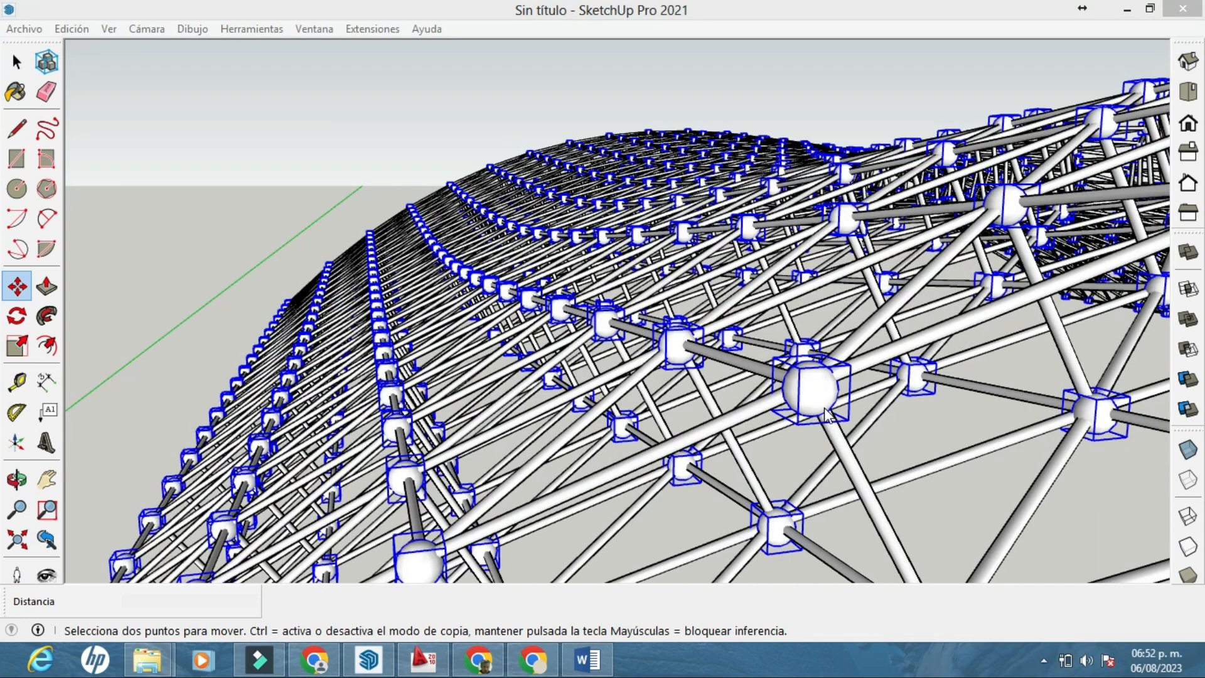
middle_drag(763, 383, 754, 330)
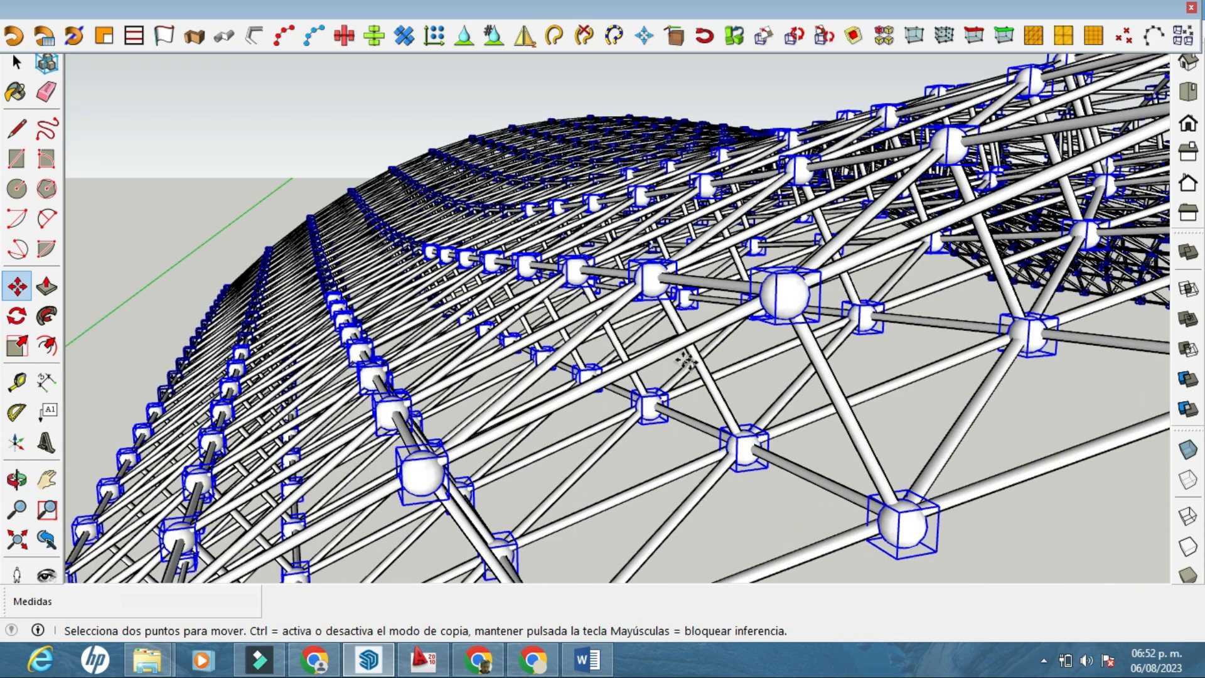
middle_drag(734, 377, 838, 380)
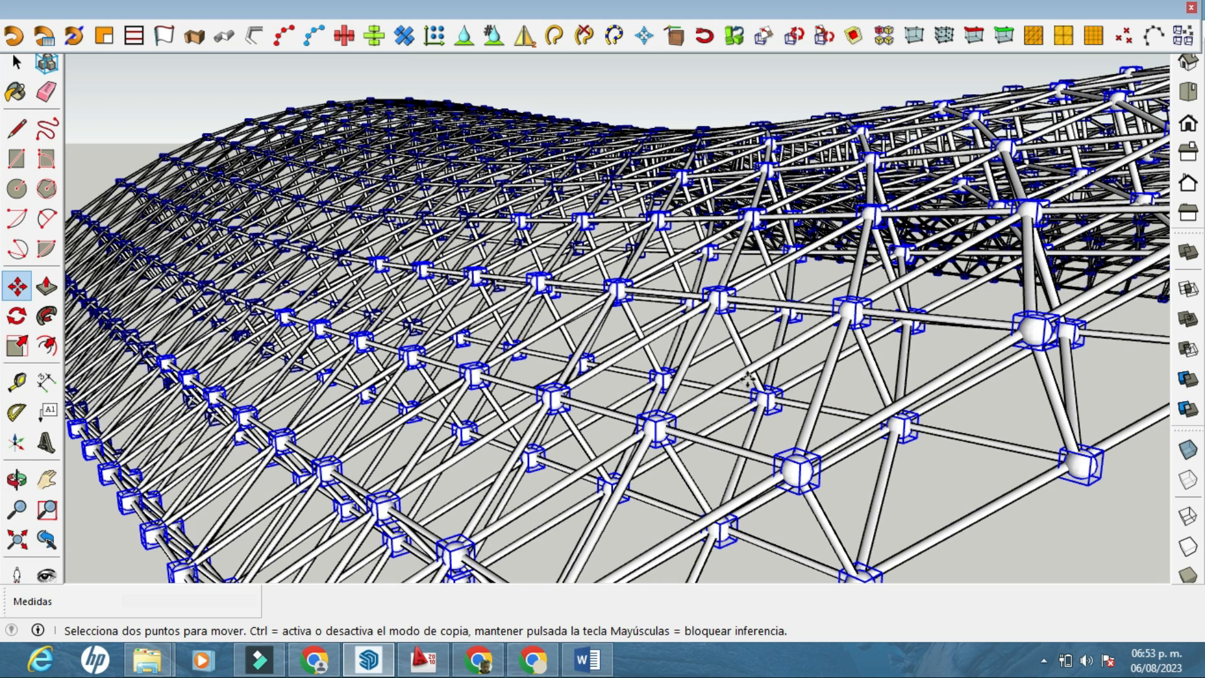
Open the corner sphere component for editing, scale its geometry uniformly about its centre to 0.84, and close the component
middle_drag(785, 249, 488, 492)
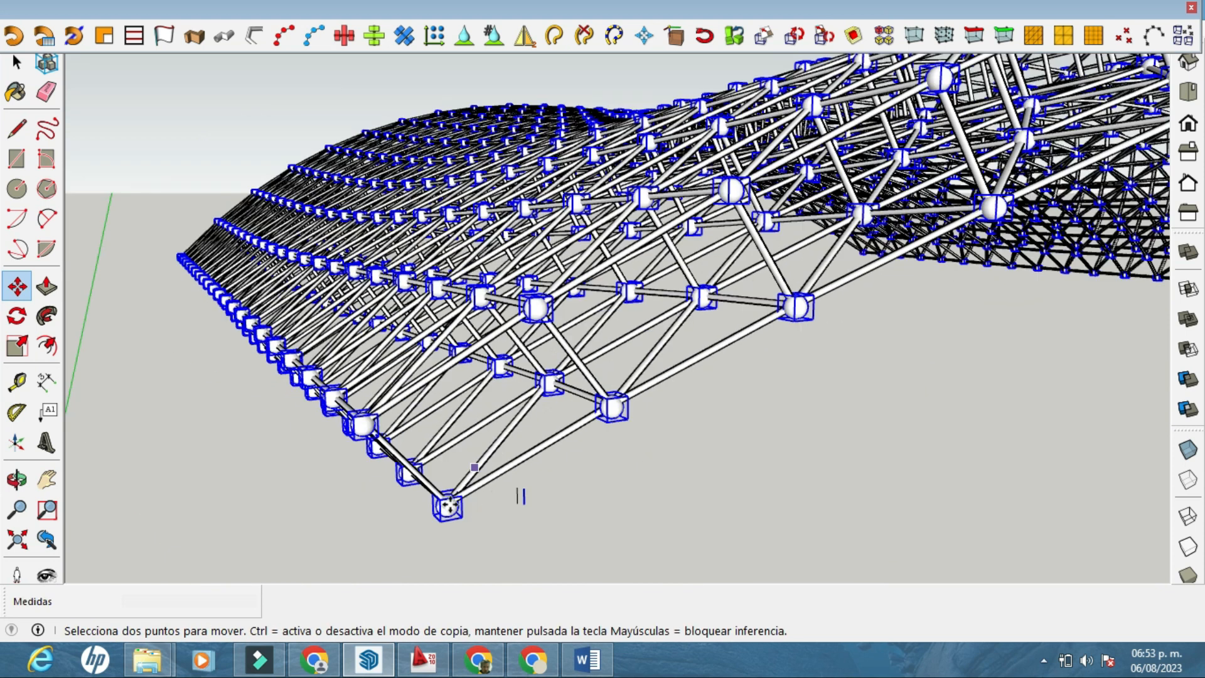
scroll(449, 504, up, 3)
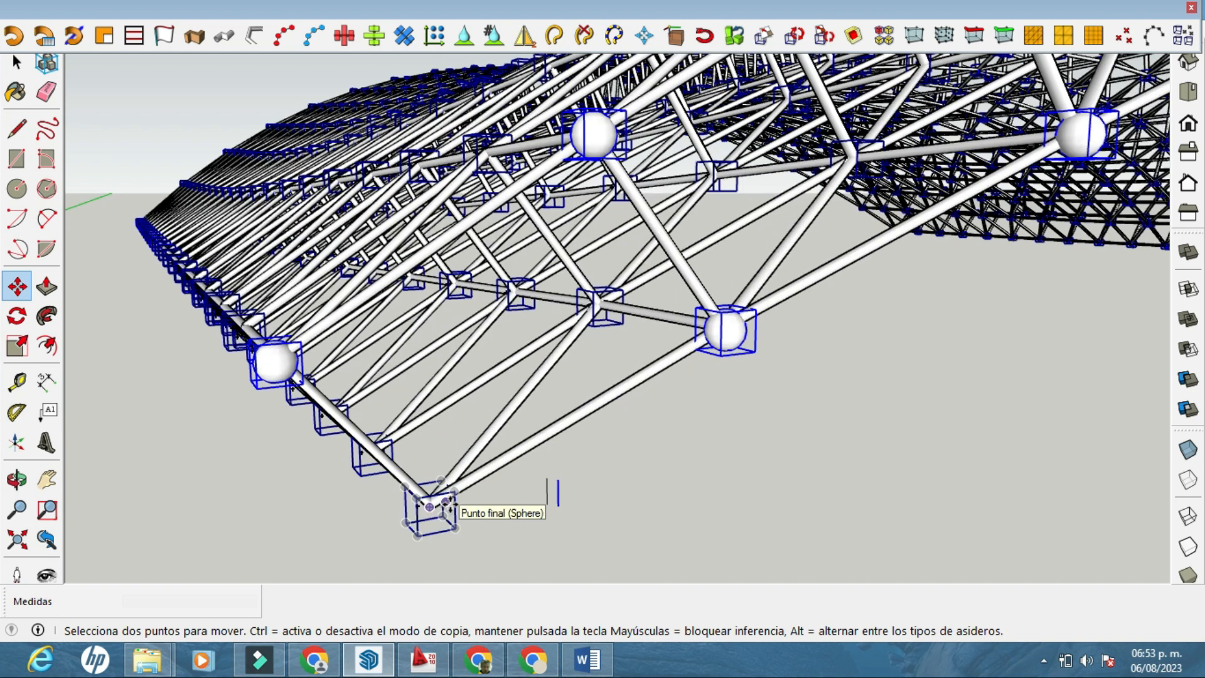
scroll(443, 504, up, 2)
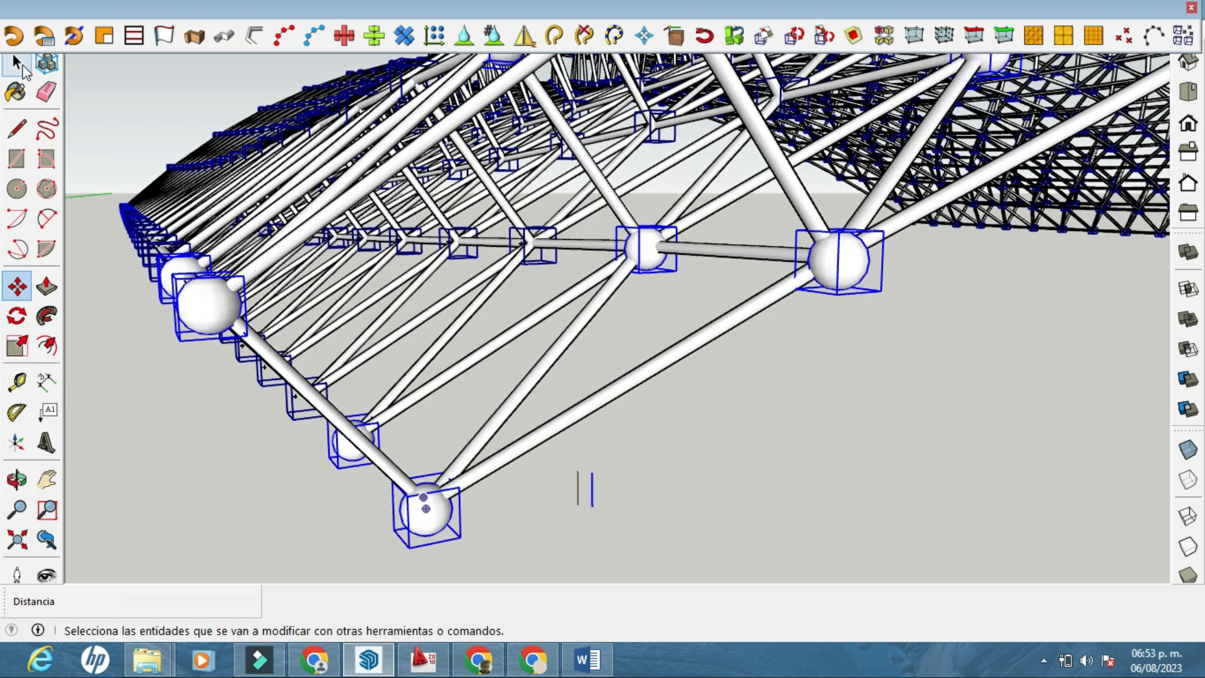
click(17, 63)
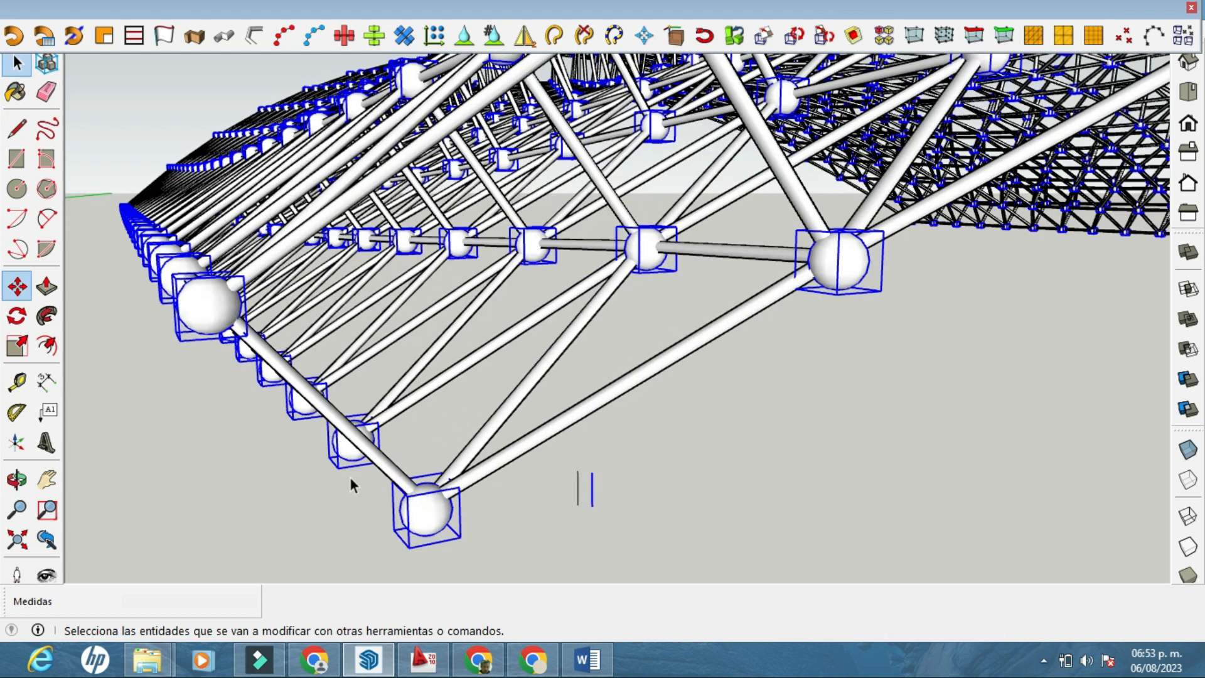
double_click(431, 511)
click(431, 512)
click(18, 346)
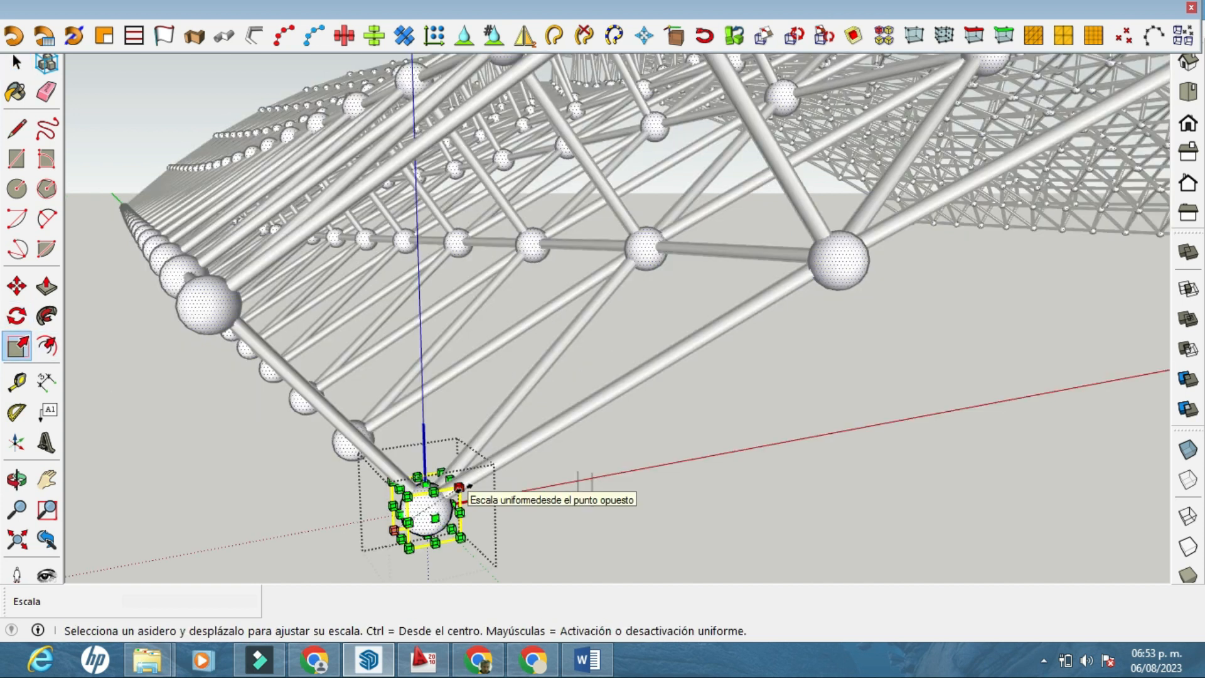
drag(496, 471, 465, 500)
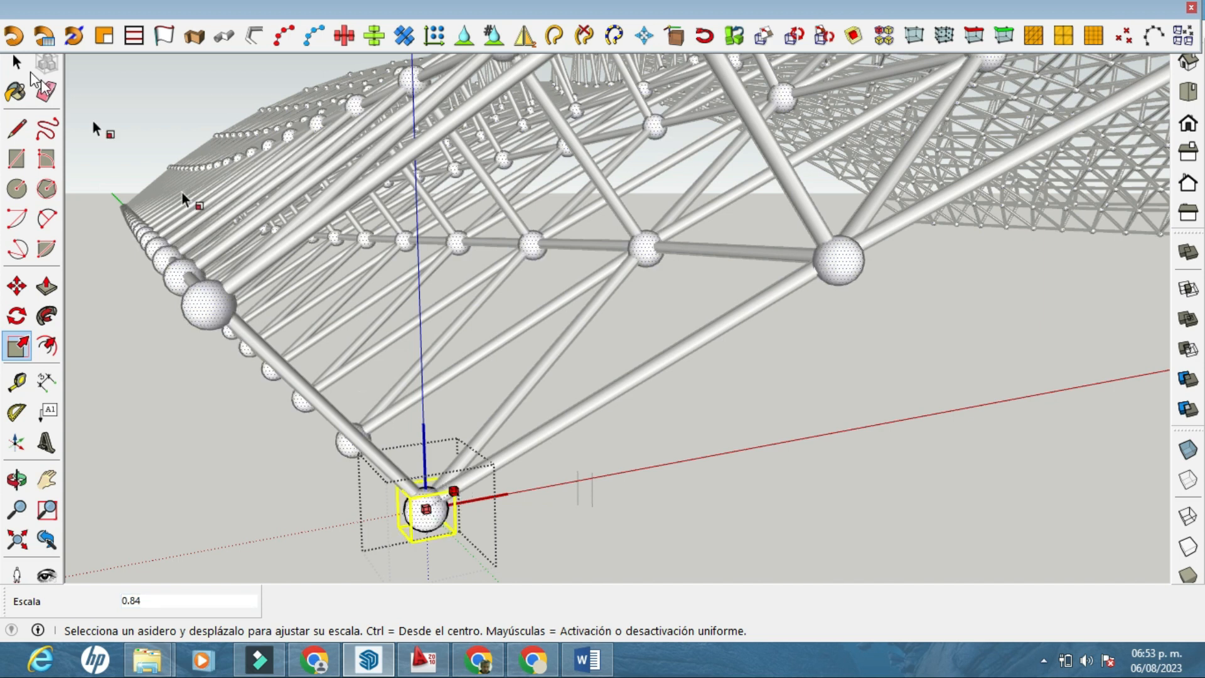
key(space)
key(s)
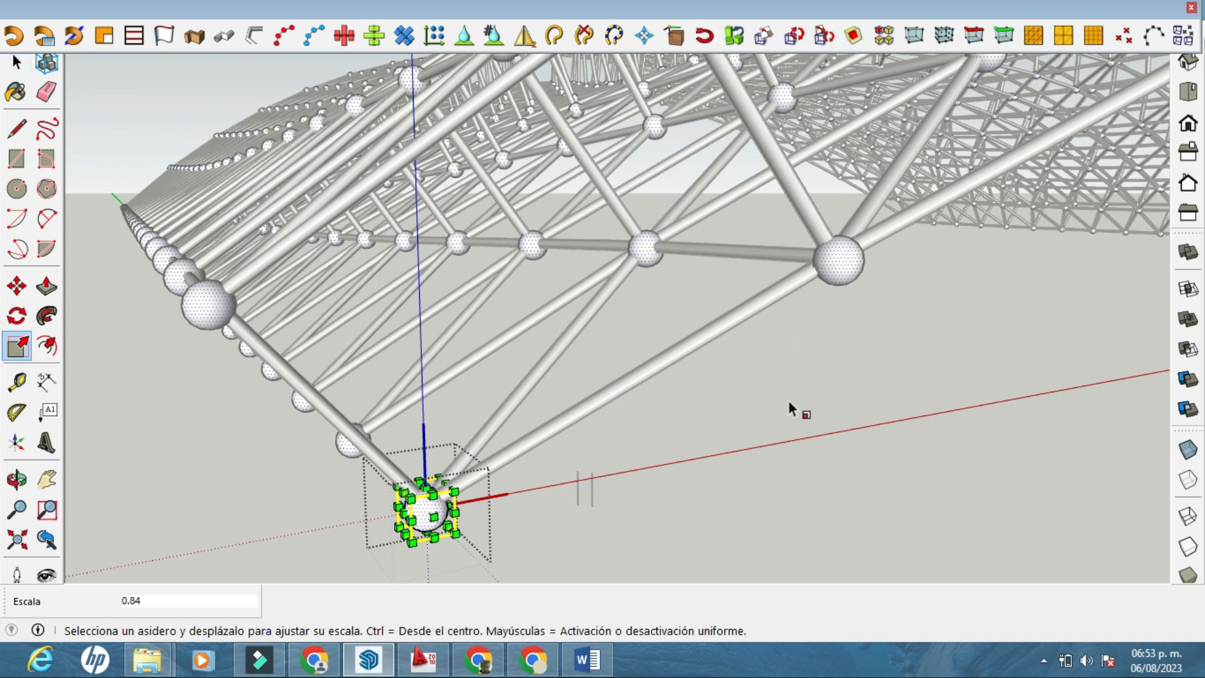
click(5, 61)
click(778, 494)
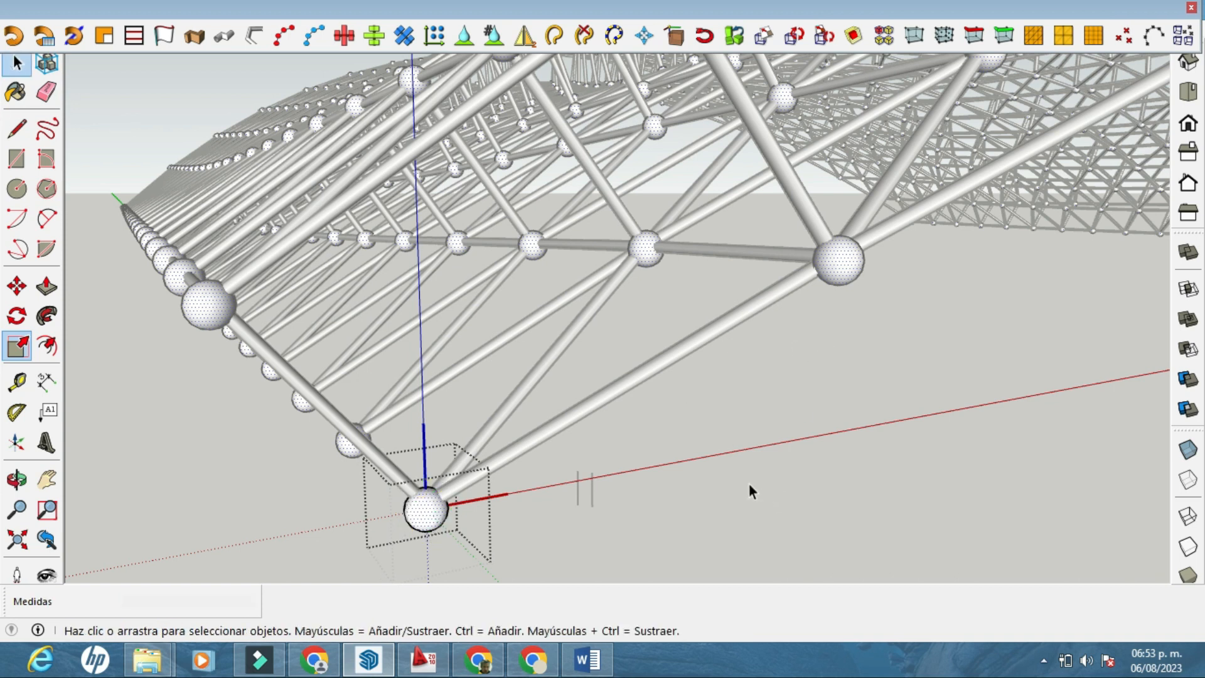
click(748, 404)
Select the two stray vertical line segments beside the frame's corner sphere and delete them
drag(631, 533, 559, 479)
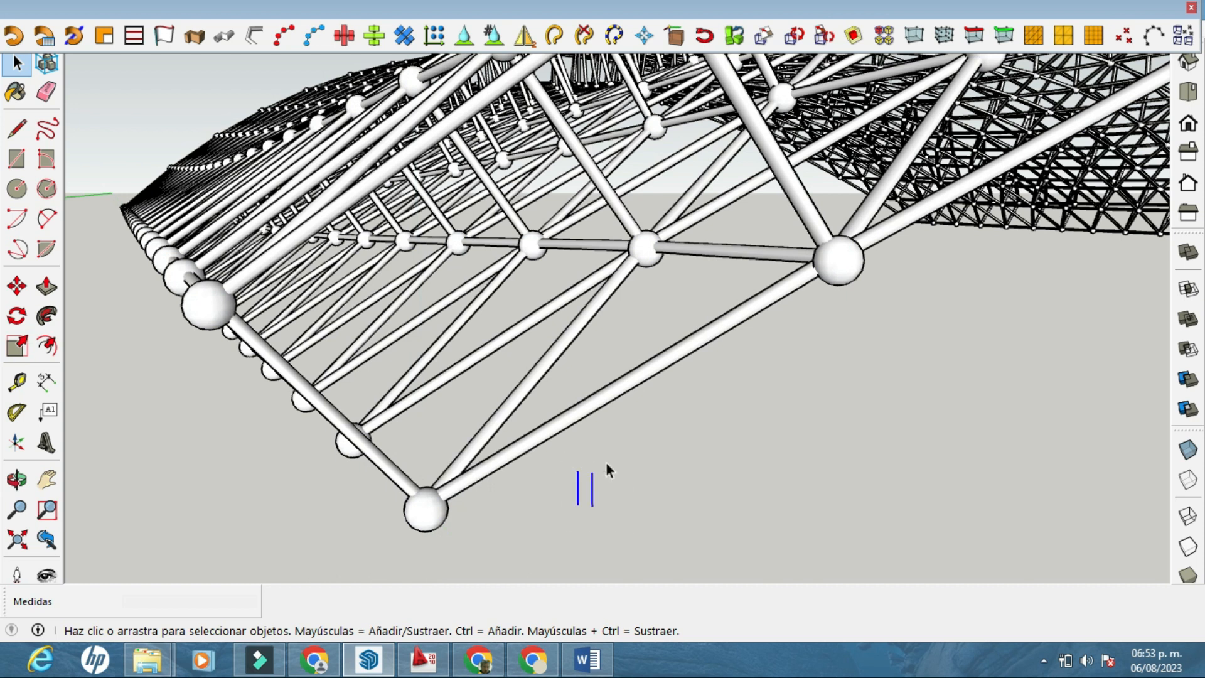
key(Delete)
Examine the upper side, underside and edge of the space frame to check how the resized spheres fit the tube joints
middle_drag(598, 442, 607, 355)
middle_drag(673, 377, 741, 436)
scroll(761, 389, up, 5)
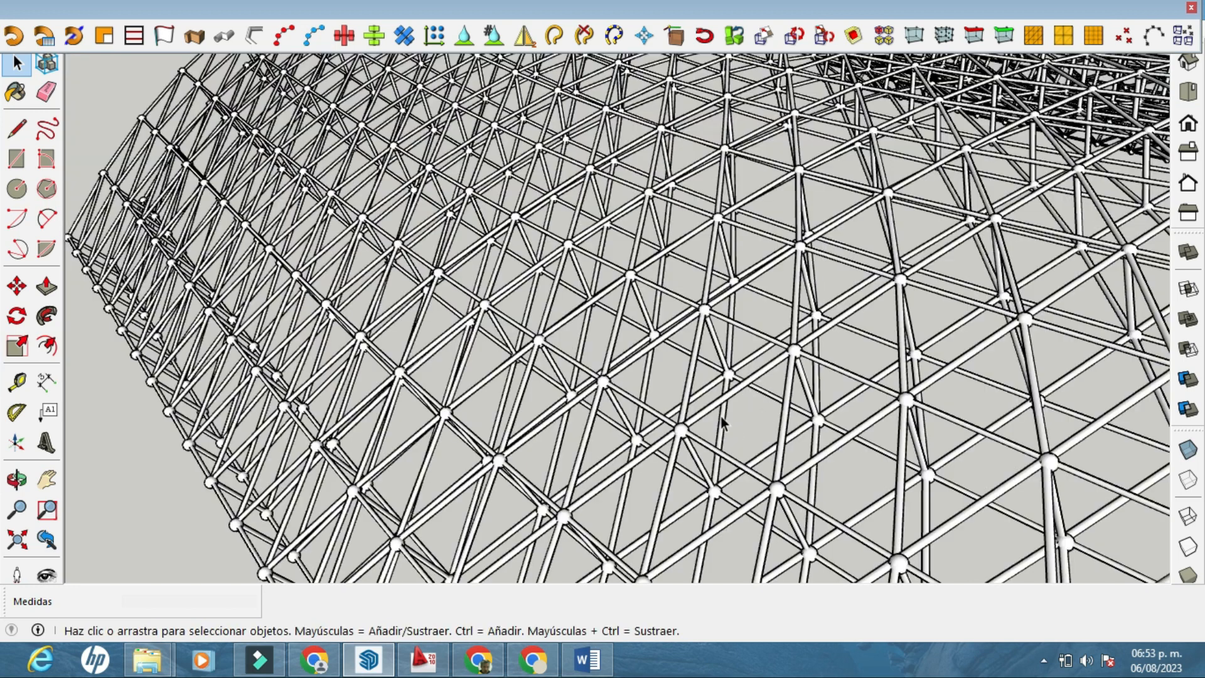
middle_drag(611, 361, 573, 358)
middle_drag(432, 369, 443, 306)
middle_drag(896, 269, 676, 296)
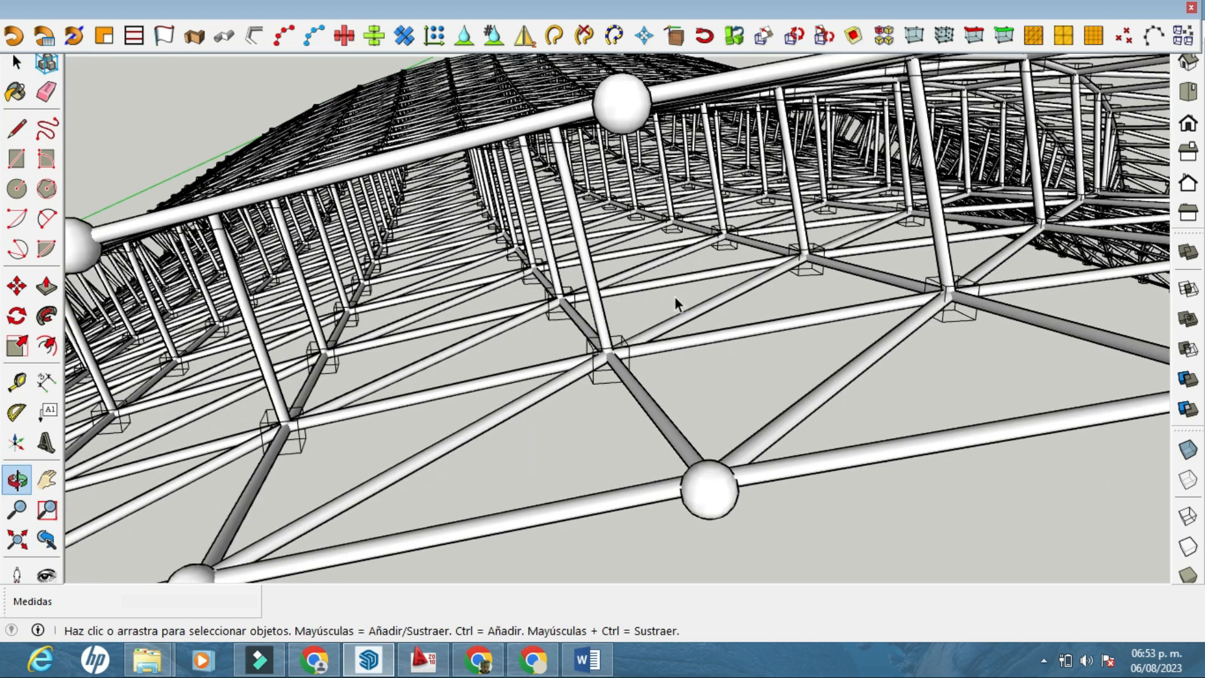
scroll(706, 310, down, 5)
middle_drag(760, 290, 574, 217)
middle_drag(705, 268, 822, 295)
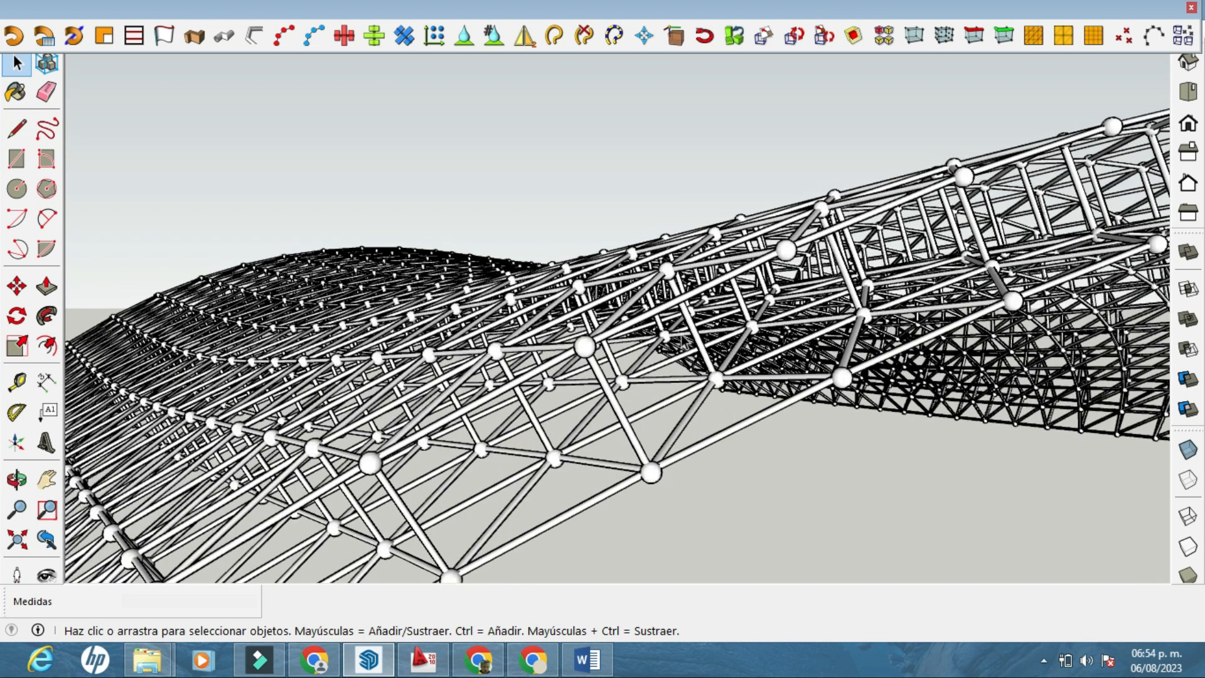
scroll(685, 346, up, 3)
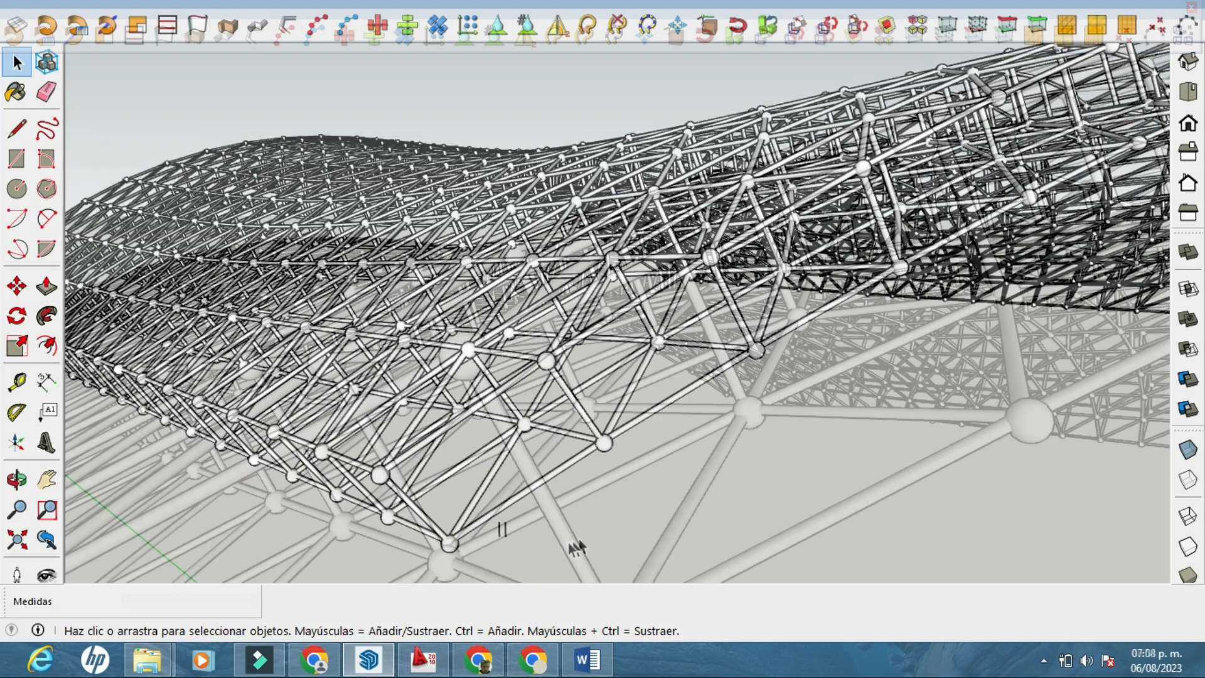
scroll(573, 549, down, 2)
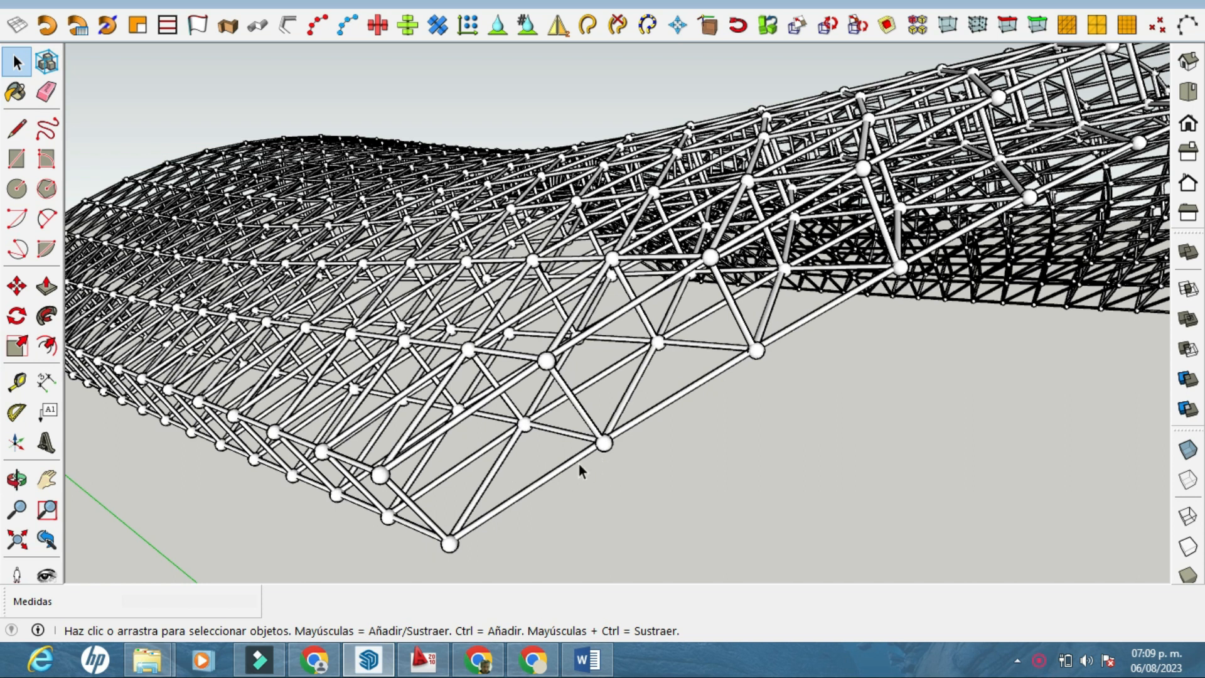
scroll(578, 458, up, 3)
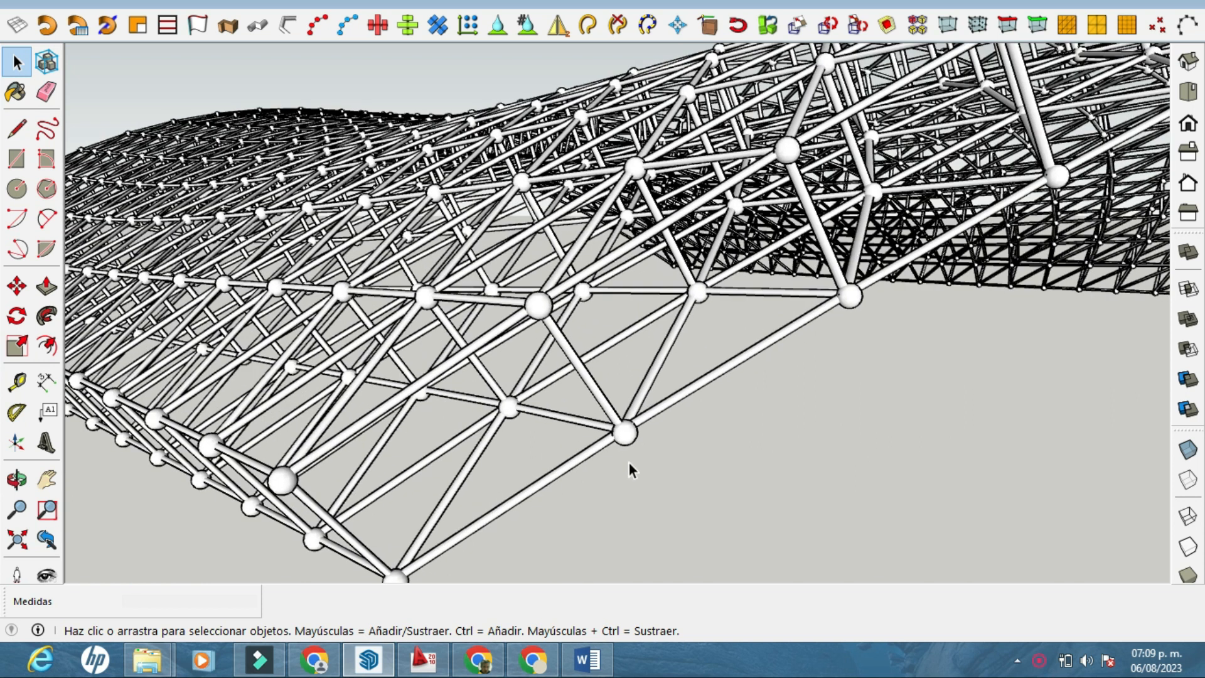
scroll(629, 470, up, 1)
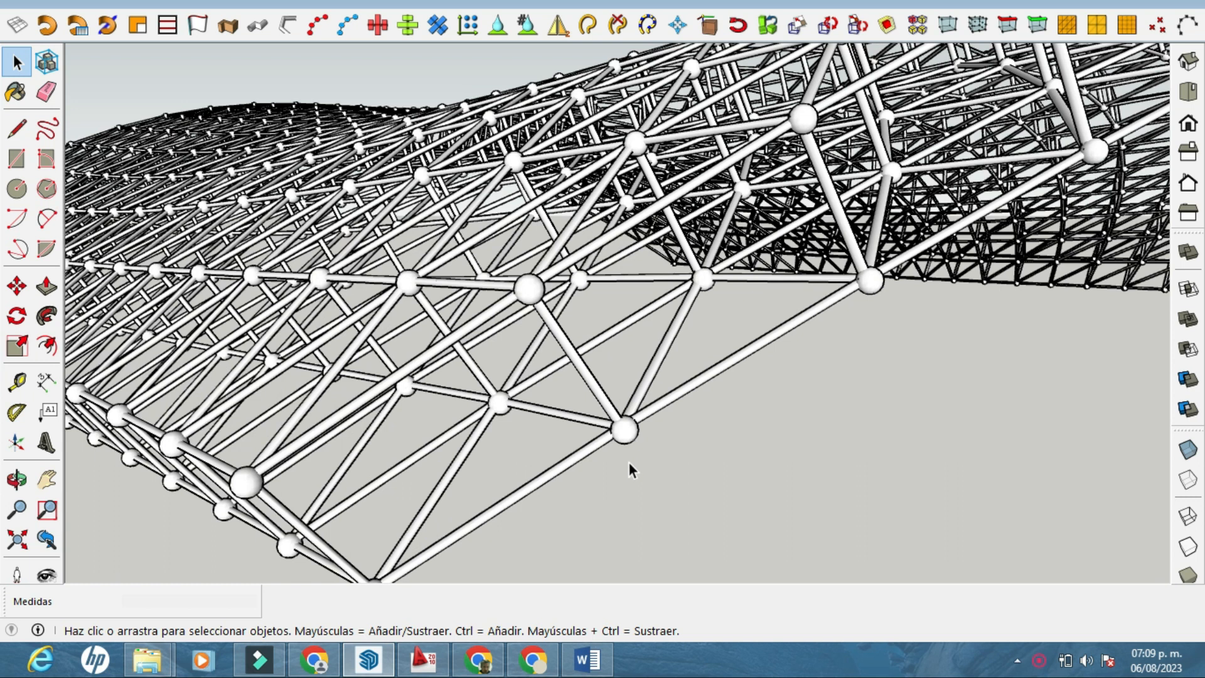